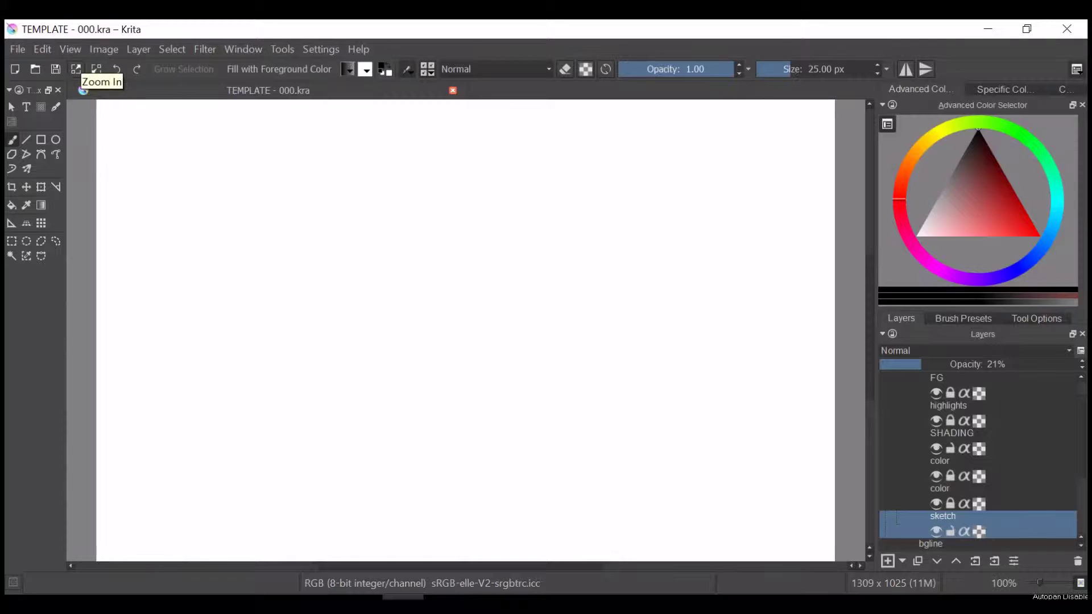
Switch to the Ink_gpen_10 brush preset and undo the trial strokes.
mouse_move(357, 277)
mouse_down()
mouse_move(465, 219)
mouse_move(458, 273)
mouse_move(459, 197)
mouse_up()
scroll(700, 398, down, 3)
scroll(354, 212, up, 4)
drag(210, 215, 288, 225)
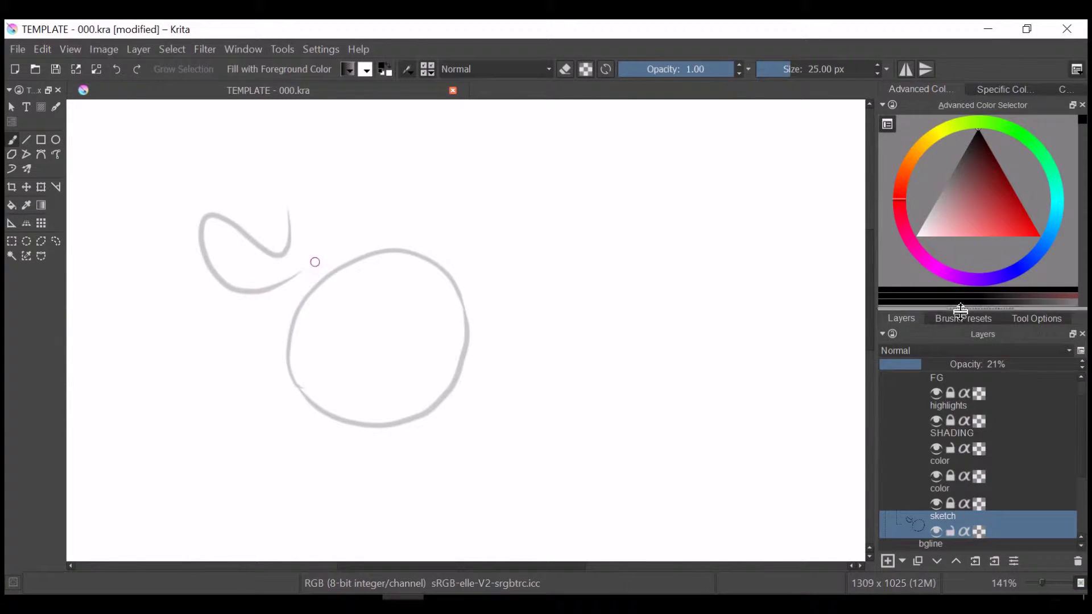
click(963, 318)
click(940, 520)
key(ctrl+z)
key(ctrl+z)
Draw the round body circle outline, discarding the heart-shaped inner line.
drag(342, 251, 366, 330)
drag(333, 271, 523, 288)
drag(349, 318, 522, 290)
drag(369, 349, 477, 278)
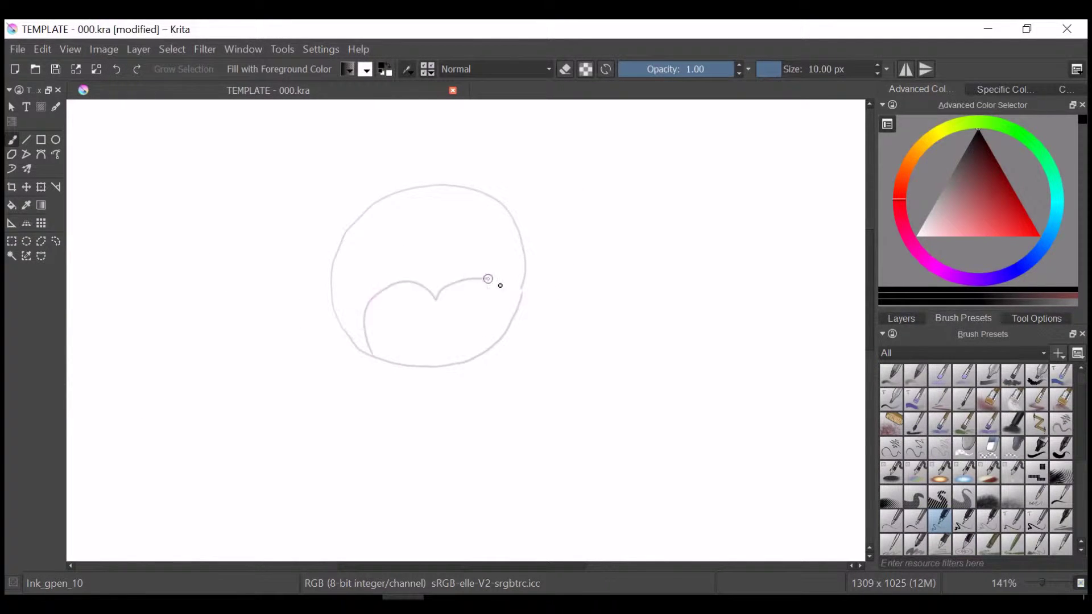
key(ctrl+z)
scroll(714, 345, up, 3)
Add the collar, bottle neck, lid and leaf, and set the sketch layer to 100% opacity.
drag(383, 253, 446, 236)
drag(371, 208, 433, 169)
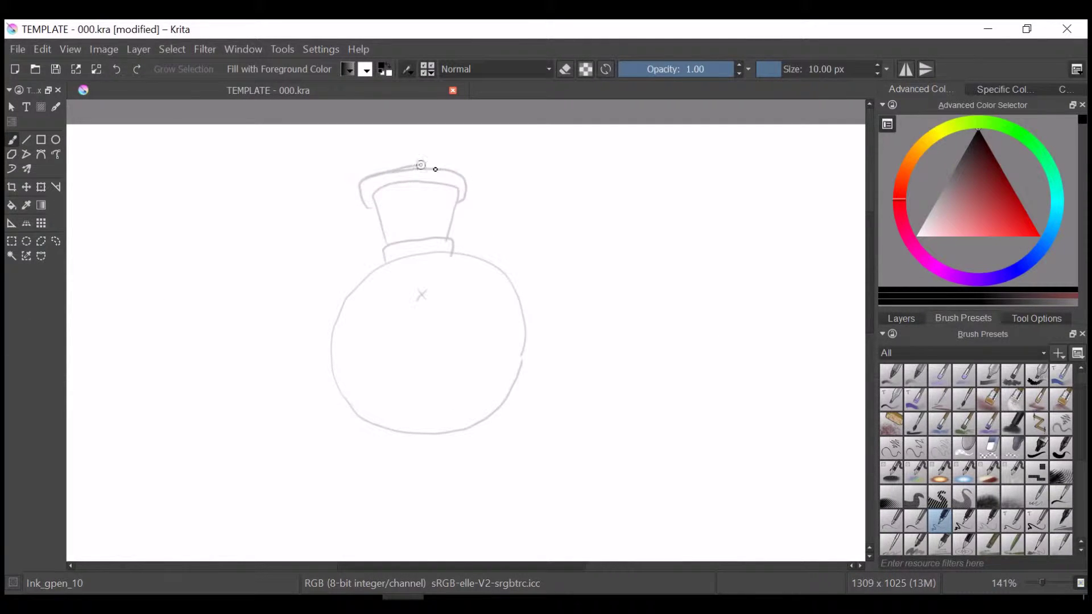
key(e)
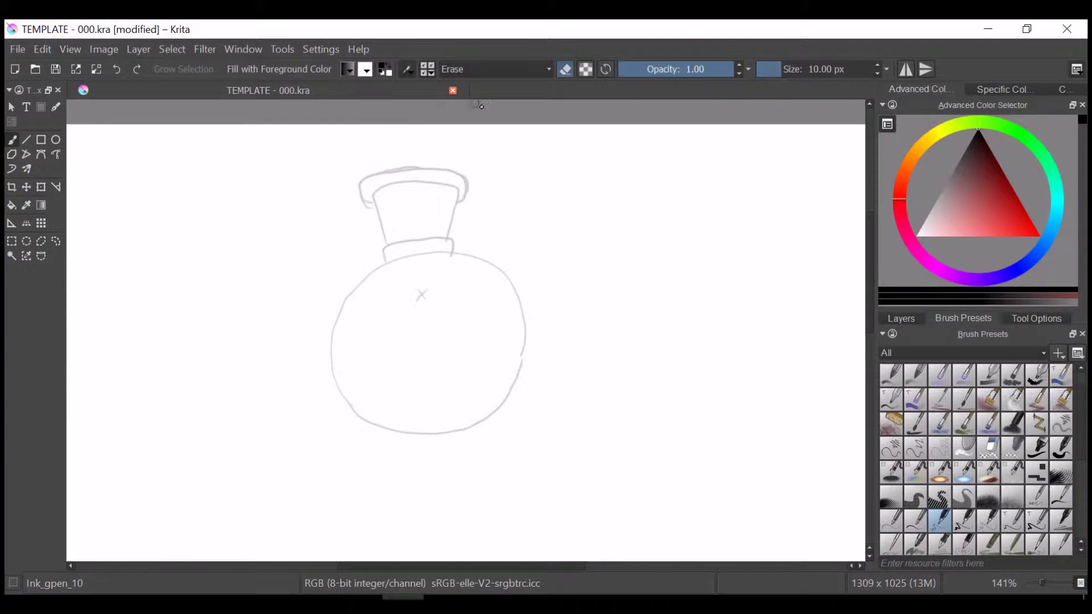
key(e)
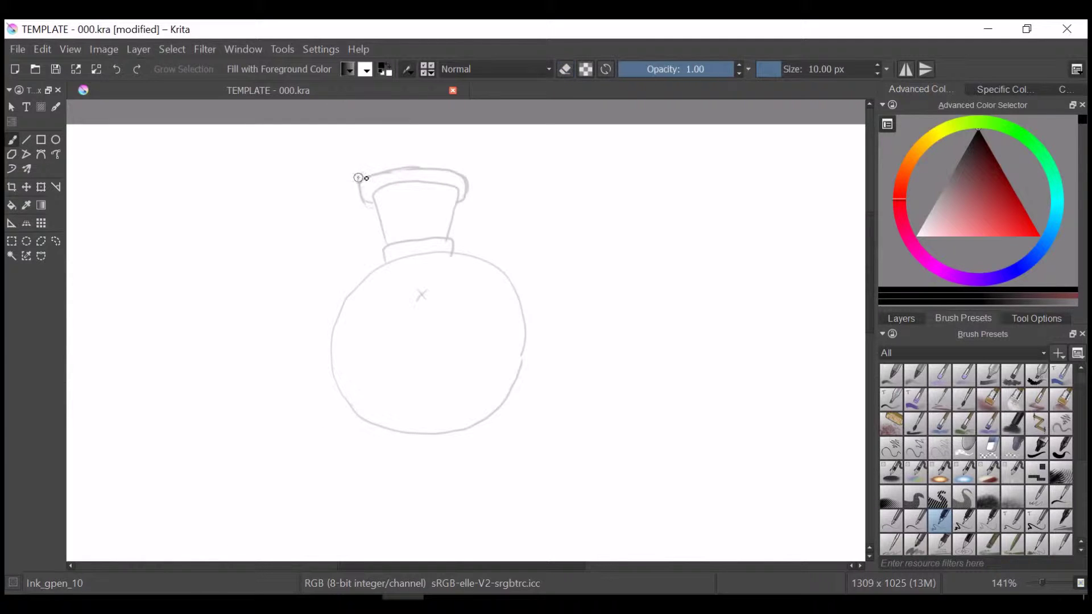
scroll(371, 198, up, 5)
drag(407, 297, 439, 296)
click(897, 319)
click(1069, 364)
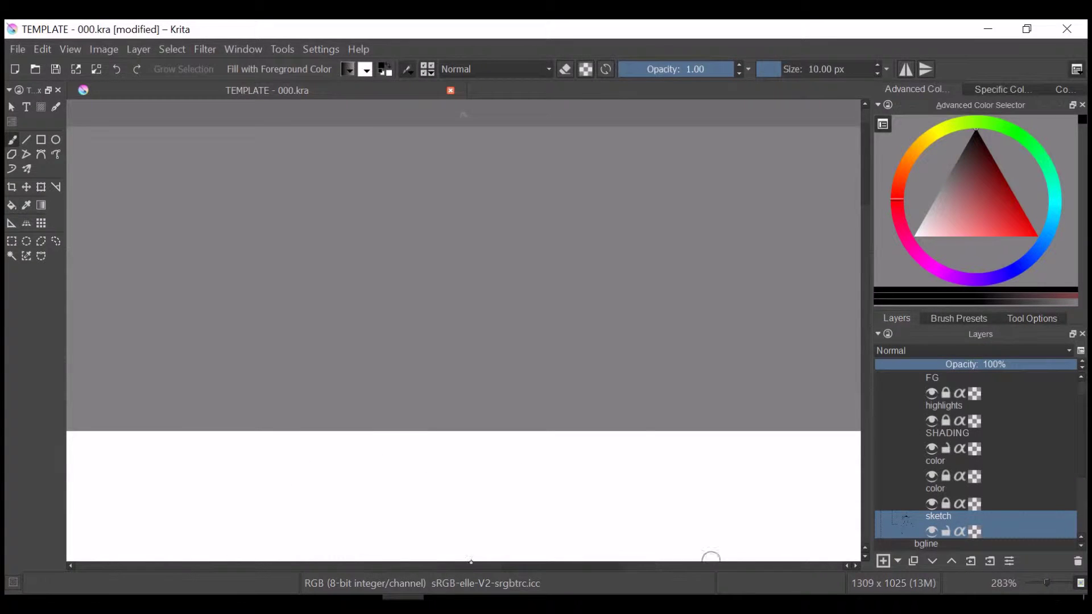
Draw a second leaf and an arching stem ending in a small flower.
scroll(251, 272, up, 5)
drag(287, 270, 232, 262)
scroll(232, 263, up, 3)
mouse_move(290, 361)
mouse_down()
mouse_move(163, 334)
mouse_move(269, 312)
mouse_up()
mouse_move(171, 333)
mouse_down()
mouse_move(141, 348)
mouse_move(188, 356)
mouse_up()
Draw the face line and erase its doubled portion.
key(e)
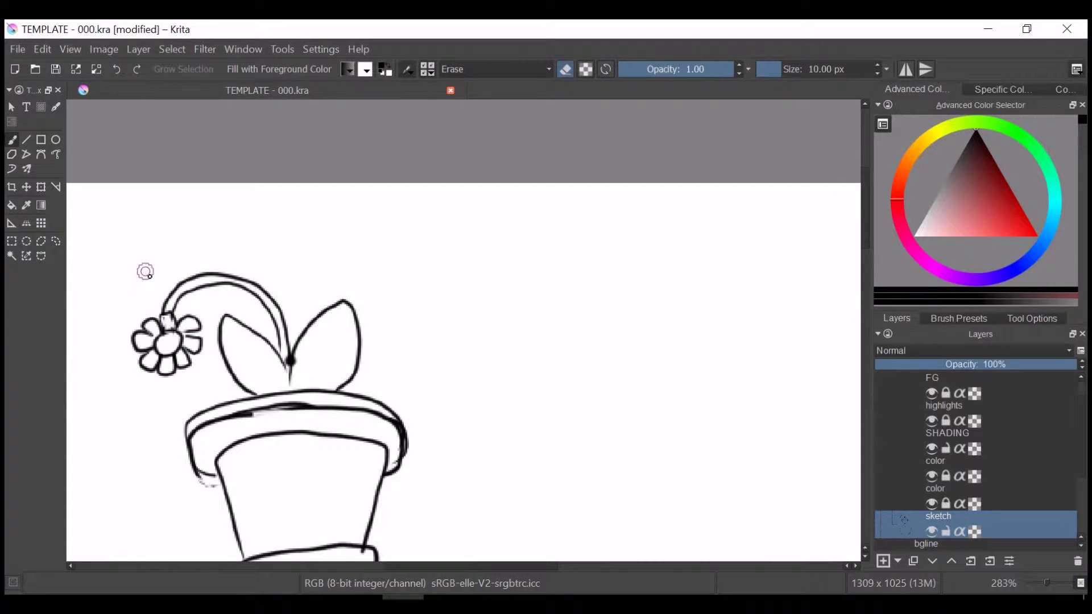
scroll(313, 255, down, 7)
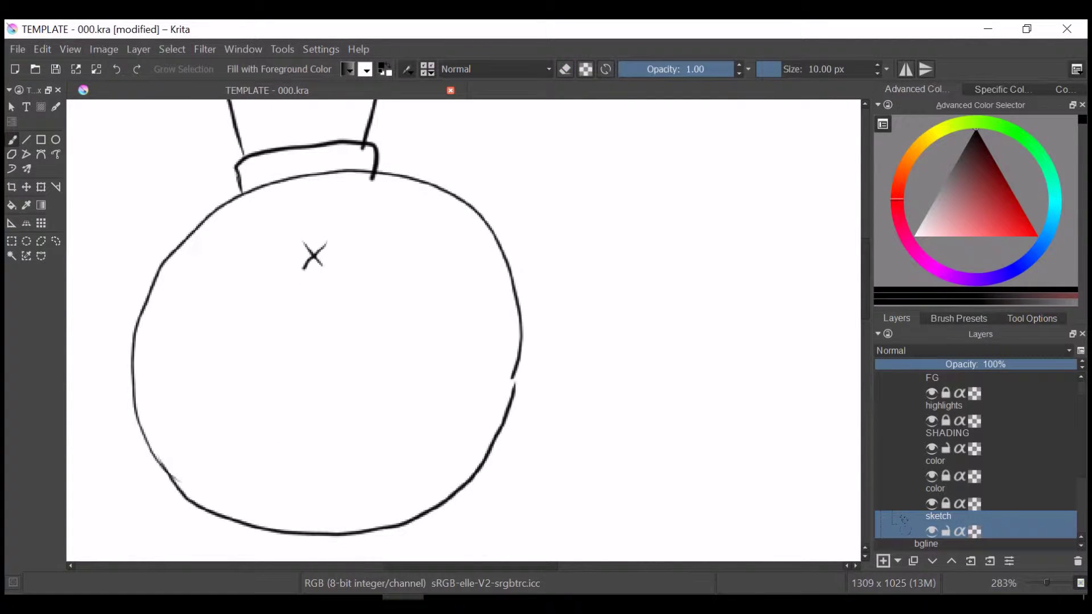
scroll(314, 256, down, 1)
mouse_move(182, 418)
mouse_down()
mouse_move(205, 296)
mouse_move(455, 298)
mouse_move(468, 411)
mouse_up()
key(e)
drag(415, 443, 462, 411)
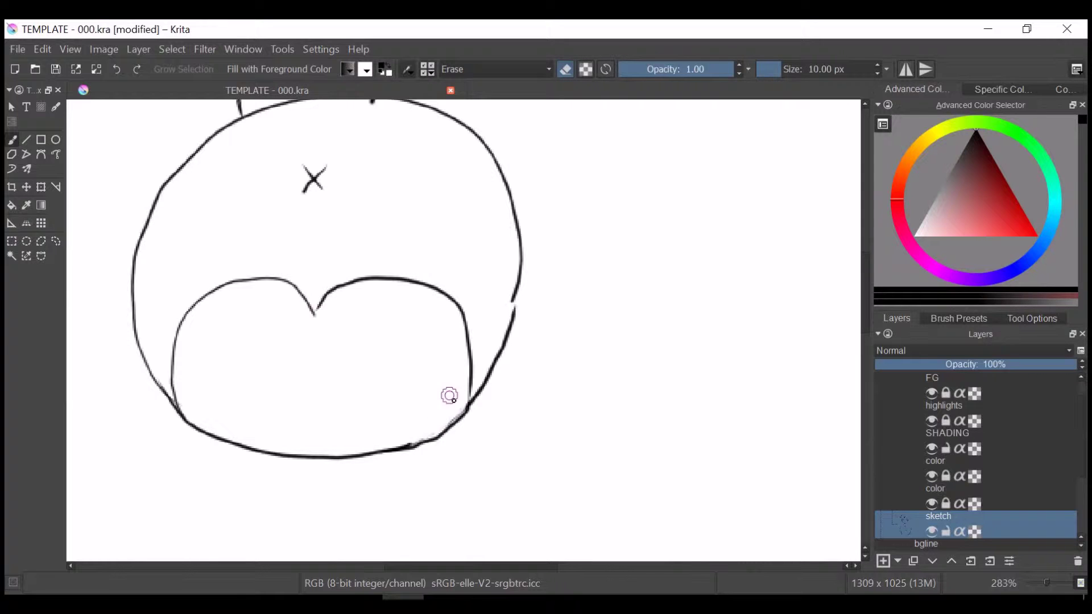
key(e)
Draw two oval eyes, a curved smiling mouth and the left cheek blush.
drag(227, 353, 233, 364)
mouse_move(375, 322)
mouse_down()
mouse_move(367, 356)
mouse_move(304, 377)
mouse_move(278, 406)
mouse_up()
key(ctrl+z)
drag(245, 382, 227, 383)
drag(307, 405, 335, 403)
drag(364, 336, 303, 385)
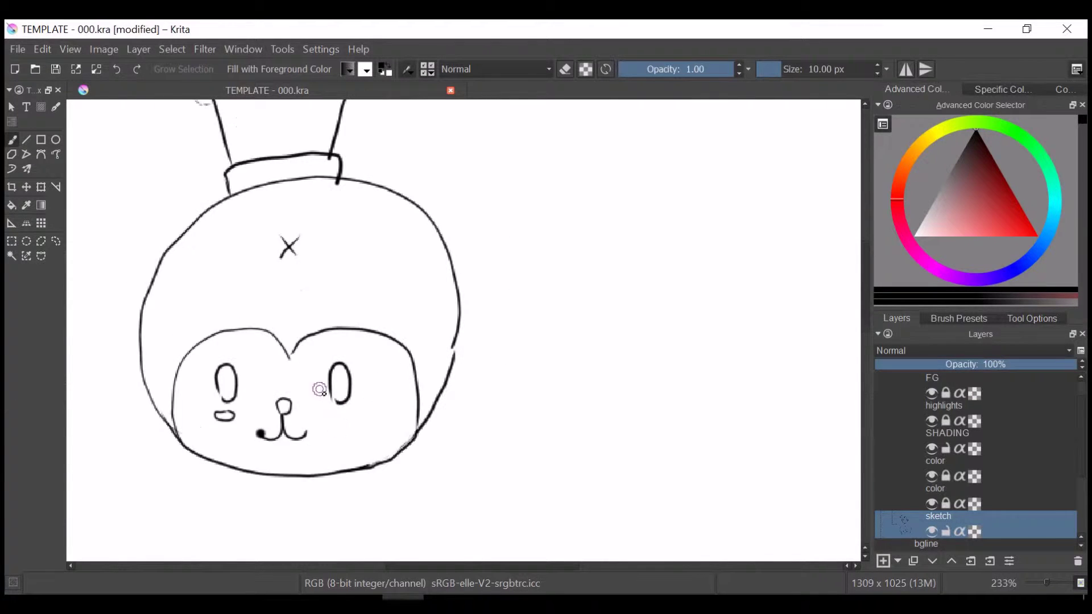
Add the right and lower cheek blushes and two drooping ears.
drag(303, 438, 327, 441)
mouse_move(214, 453)
mouse_down()
mouse_move(413, 452)
mouse_move(364, 466)
mouse_up()
drag(509, 471, 522, 494)
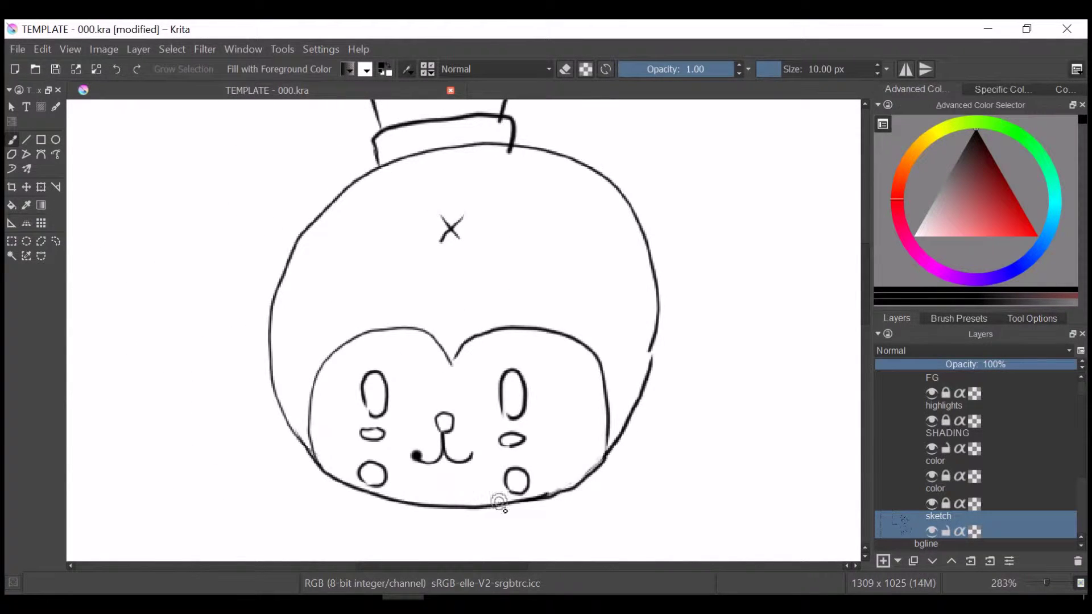
scroll(833, 279, down, 3)
drag(287, 327, 334, 387)
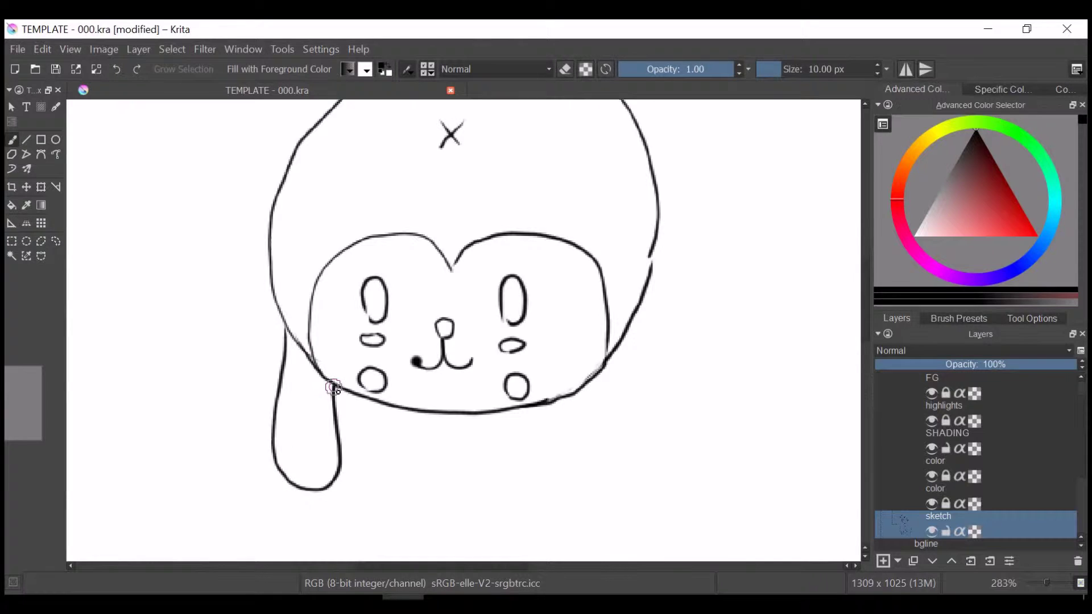
scroll(592, 288, down, 2)
mouse_move(663, 231)
mouse_down()
mouse_move(685, 227)
mouse_move(594, 284)
mouse_up()
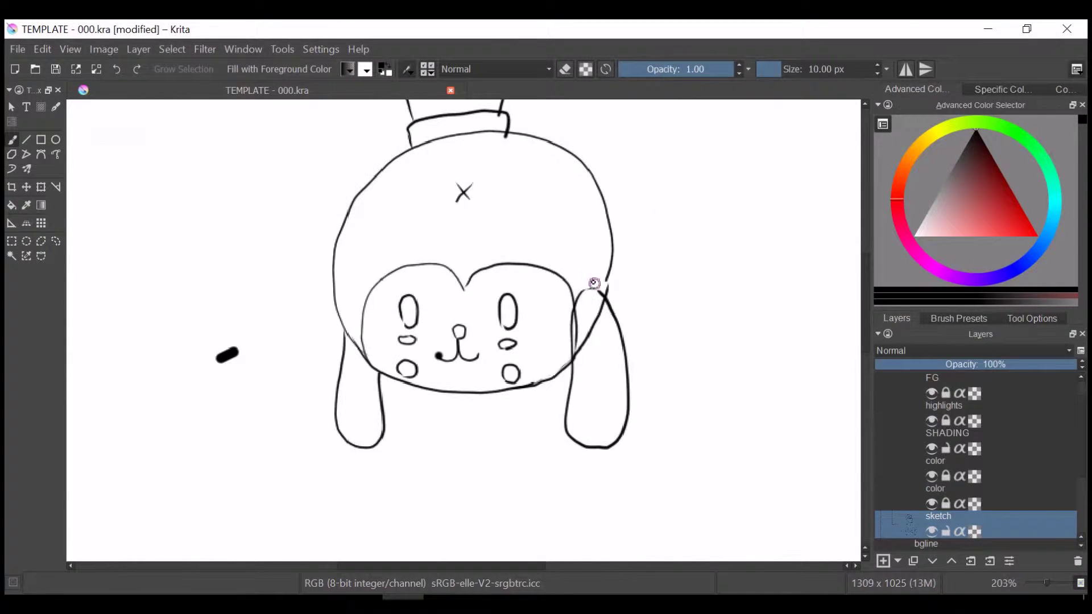
Redraw the head's left outline and erase its extra lines.
key(e)
scroll(594, 284, down, 5)
scroll(740, 284, up, 5)
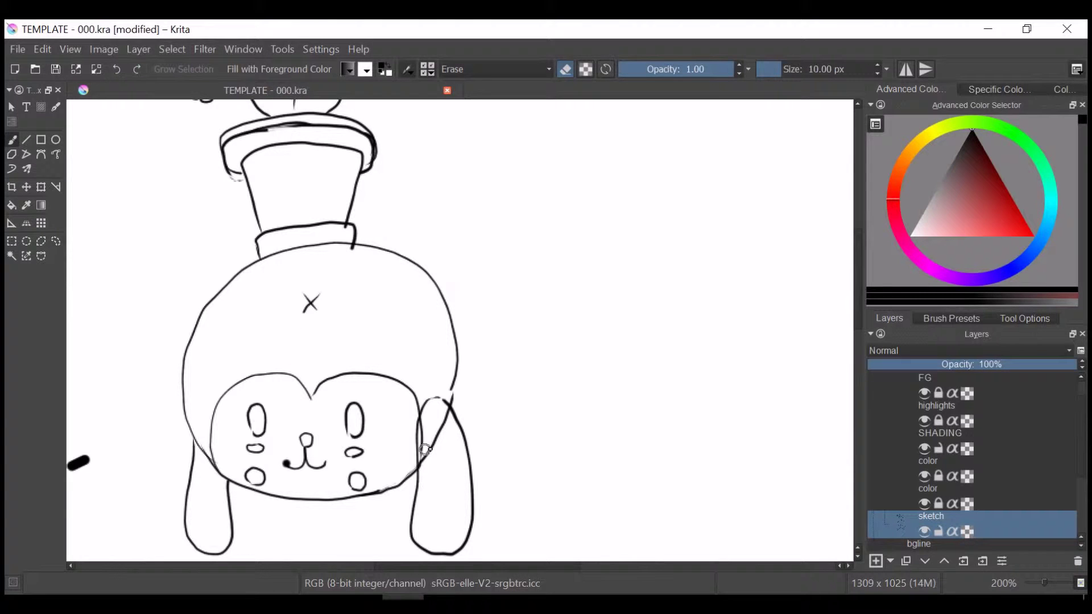
key(e)
drag(250, 263, 196, 347)
drag(211, 458, 195, 305)
drag(195, 404, 227, 265)
key(e)
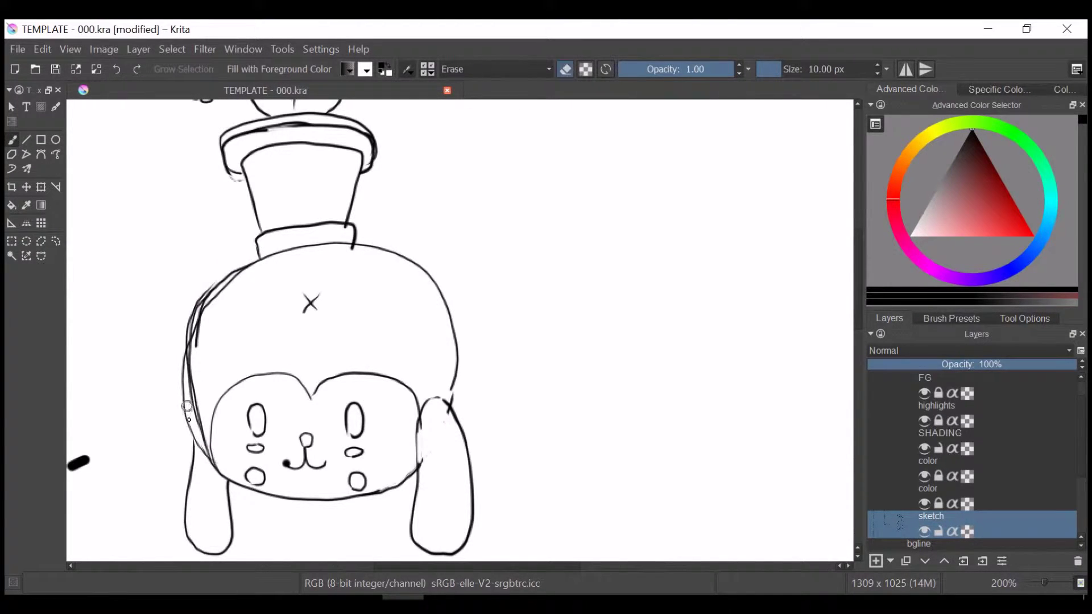
drag(199, 346, 240, 277)
key(e)
Reposition the nose and mouth, then shift the whole sketch up the canvas.
key(ctrl+r)
drag(279, 425, 339, 487)
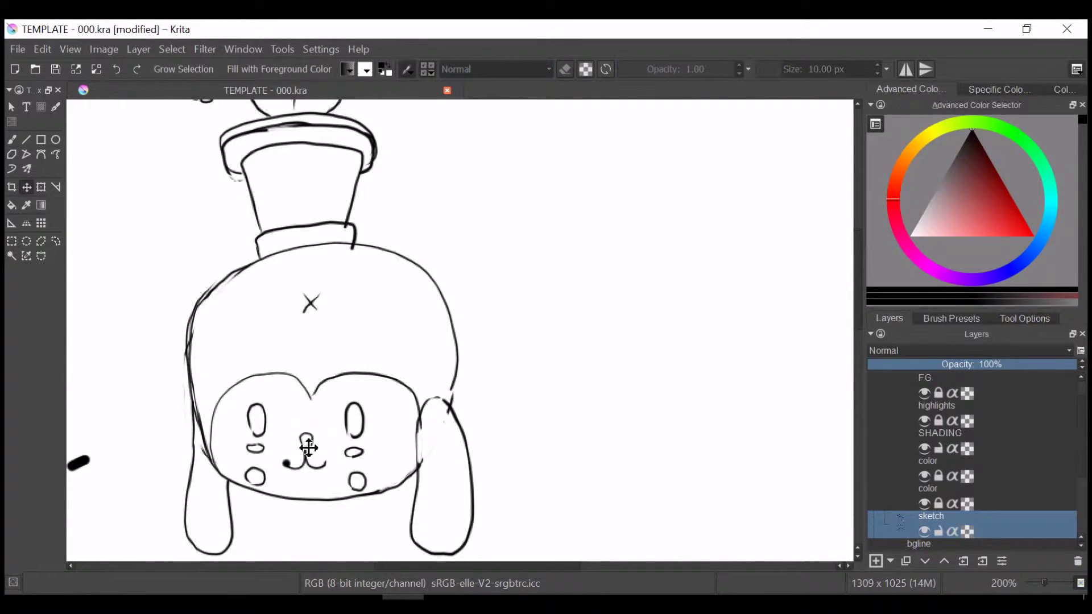
key(t)
key(ctrl+shift+a)
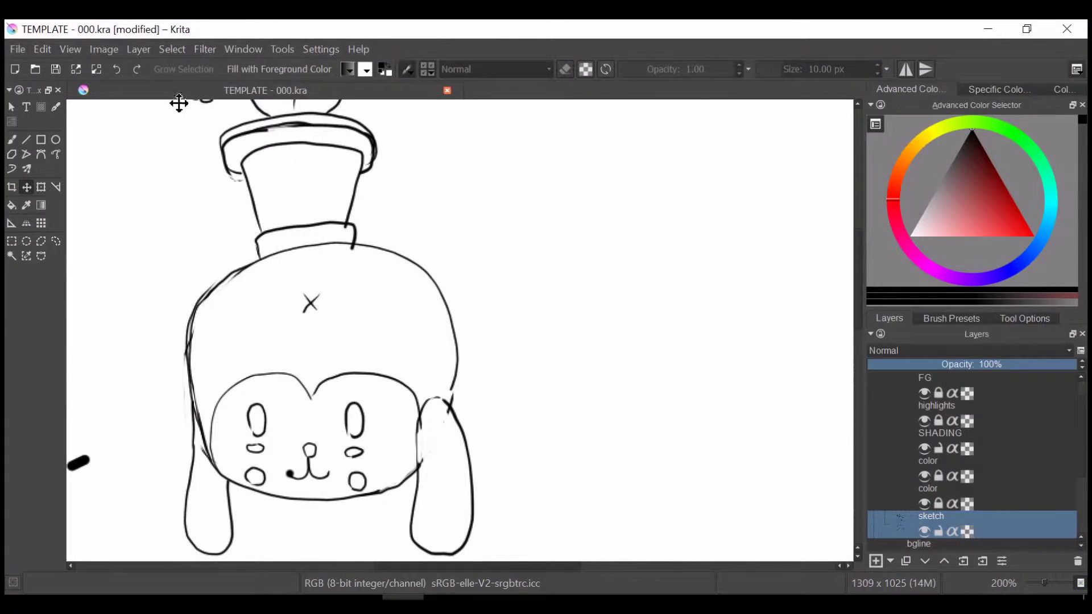
drag(312, 398, 313, 213)
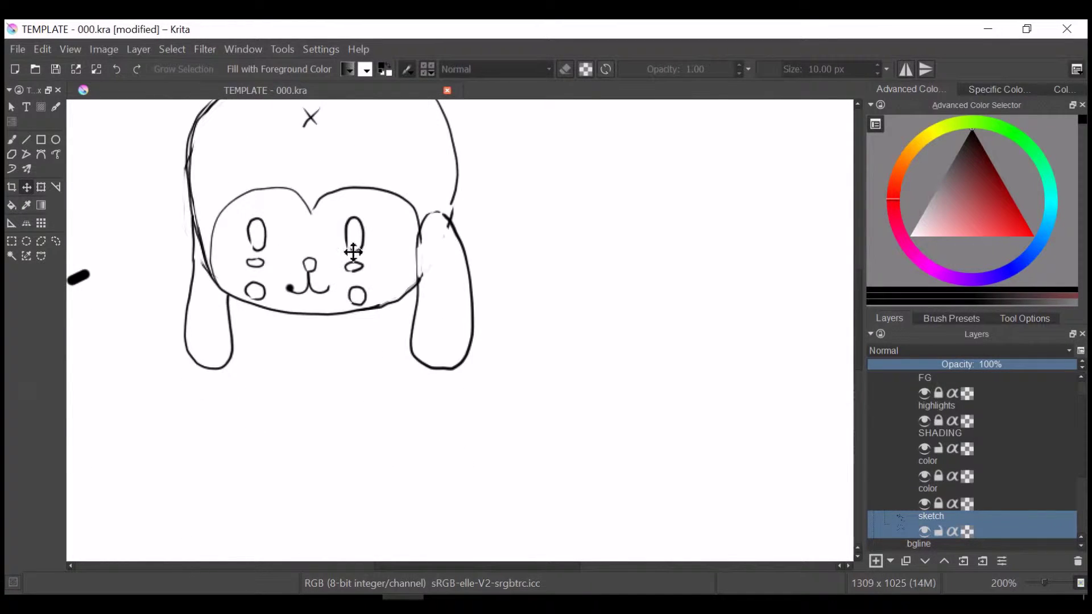
key(b)
Draw the large rounded body outline below the head.
drag(453, 230, 570, 517)
drag(285, 332, 308, 438)
scroll(307, 438, down, 5)
mouse_move(281, 147)
mouse_down()
mouse_move(310, 327)
mouse_move(527, 503)
mouse_move(569, 349)
mouse_up()
drag(259, 140, 341, 244)
Draw the collar lines and a pointed necktie under the head.
mouse_move(276, 147)
mouse_down()
mouse_move(328, 255)
mouse_move(405, 130)
mouse_up()
drag(361, 246, 400, 177)
drag(337, 257, 329, 370)
drag(357, 255, 378, 364)
key(ctrl+z)
key(ctrl+z)
drag(336, 259, 327, 359)
drag(356, 256, 381, 356)
drag(334, 236, 288, 147)
Clean the neck diagonal and replace the old right body outline with a new one.
key(e)
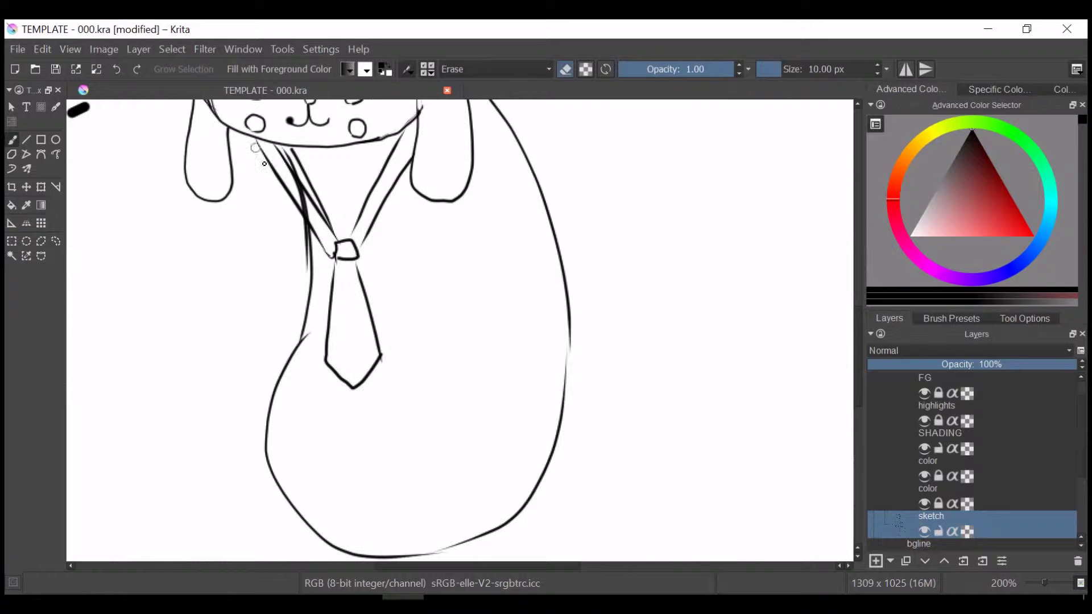
drag(314, 219, 288, 158)
key(e)
key(minus)
drag(464, 149, 533, 398)
key(e)
mouse_move(472, 153)
mouse_down()
mouse_move(538, 293)
mouse_move(478, 165)
mouse_up()
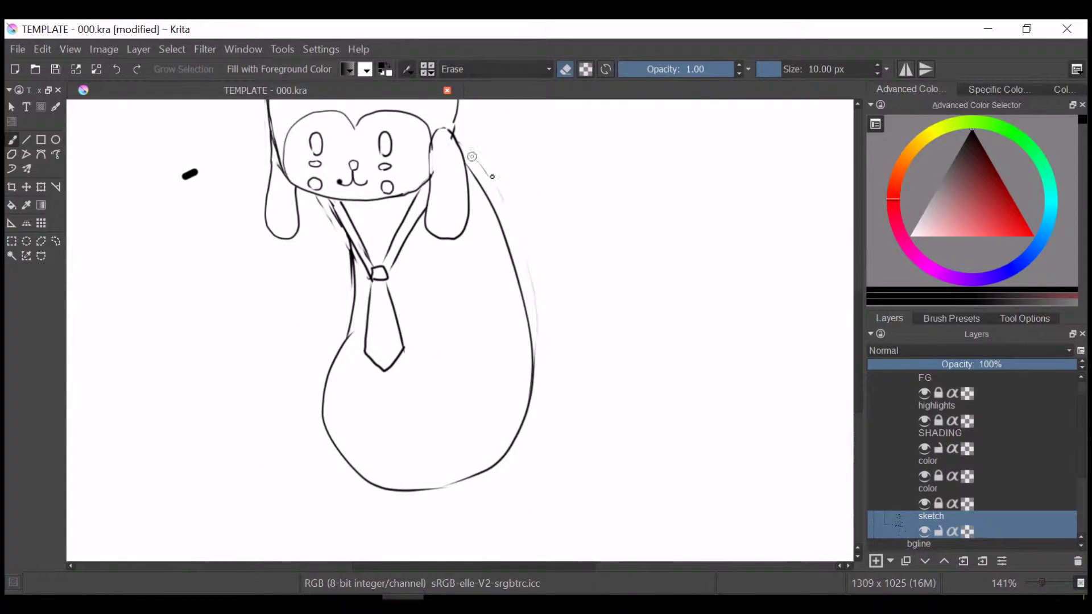
key(e)
Draw the right leg down to a U-shaped end and start its rounded foot.
scroll(374, 380, down, 3)
mouse_move(469, 199)
mouse_down()
mouse_move(505, 448)
mouse_move(487, 446)
mouse_up()
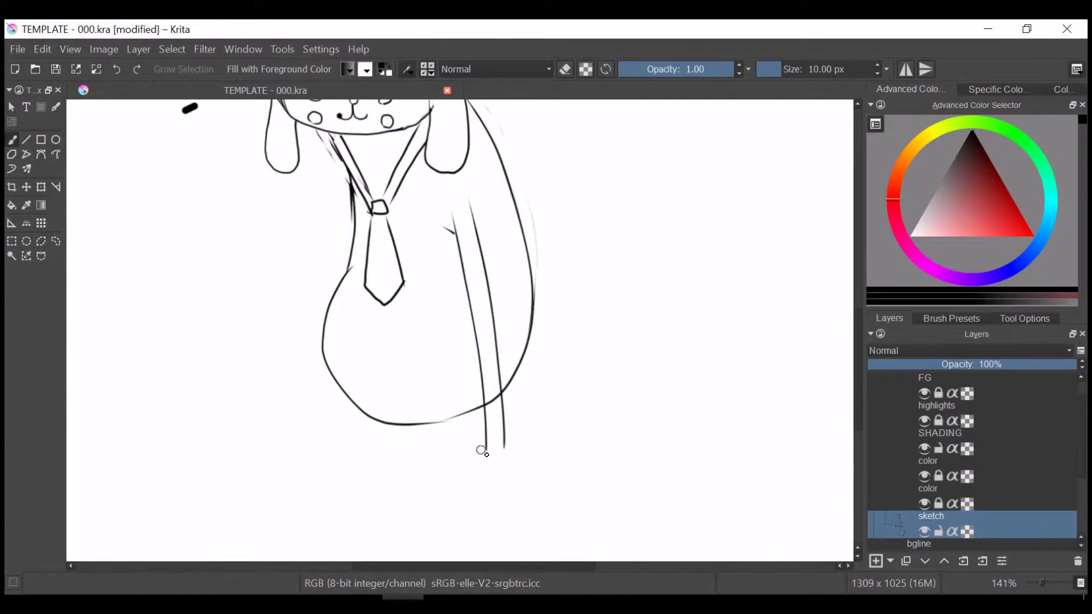
key(plus)
key(plus)
scroll(746, 361, down, 5)
mouse_move(513, 274)
mouse_down()
mouse_move(550, 272)
mouse_move(506, 303)
mouse_up()
drag(549, 275, 555, 304)
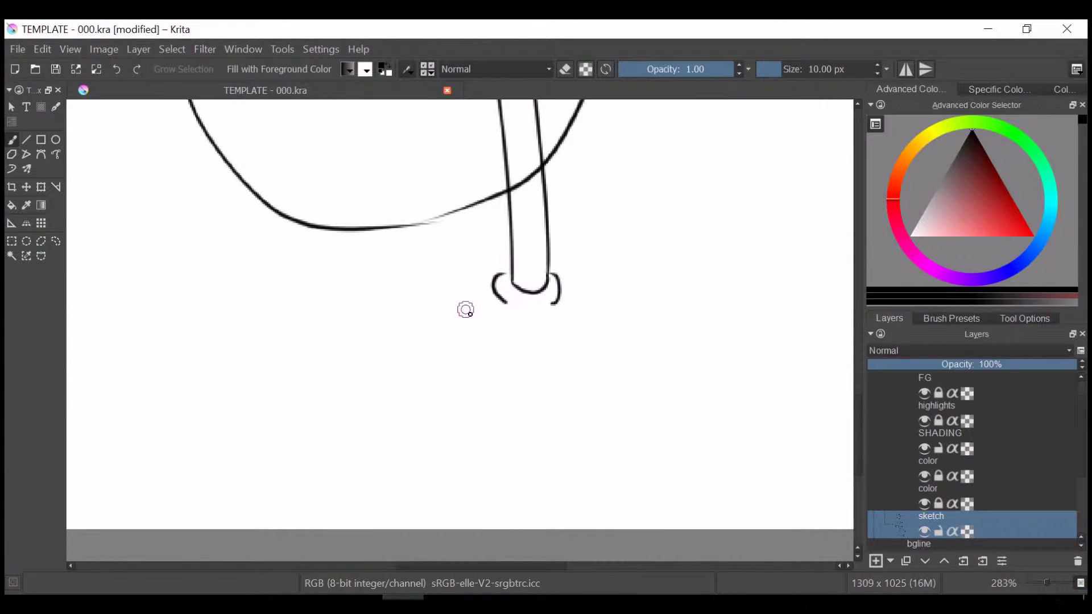
drag(494, 339, 501, 387)
key(ctrl+z)
mouse_move(554, 304)
mouse_down()
mouse_move(501, 340)
mouse_move(501, 367)
mouse_up()
key(ctrl+z)
Rework the right foot with a curled toe and trim its outline.
drag(494, 329, 529, 341)
key(ctrl+z)
mouse_move(491, 303)
mouse_down()
mouse_move(483, 352)
mouse_move(526, 364)
mouse_up()
drag(490, 303, 483, 344)
key(ctrl+z)
key(ctrl+z)
key(ctrl+z)
key(ctrl+z)
mouse_move(490, 300)
mouse_down()
mouse_move(520, 370)
mouse_move(555, 333)
mouse_move(500, 301)
mouse_move(487, 307)
mouse_move(479, 355)
mouse_up()
key(ctrl+z)
key(ctrl+z)
key(ctrl+z)
key(ctrl+z)
key(ctrl+z)
mouse_move(484, 329)
mouse_down()
mouse_move(512, 335)
mouse_move(563, 307)
mouse_up()
key(e)
key(e)
key(e)
drag(470, 367, 558, 291)
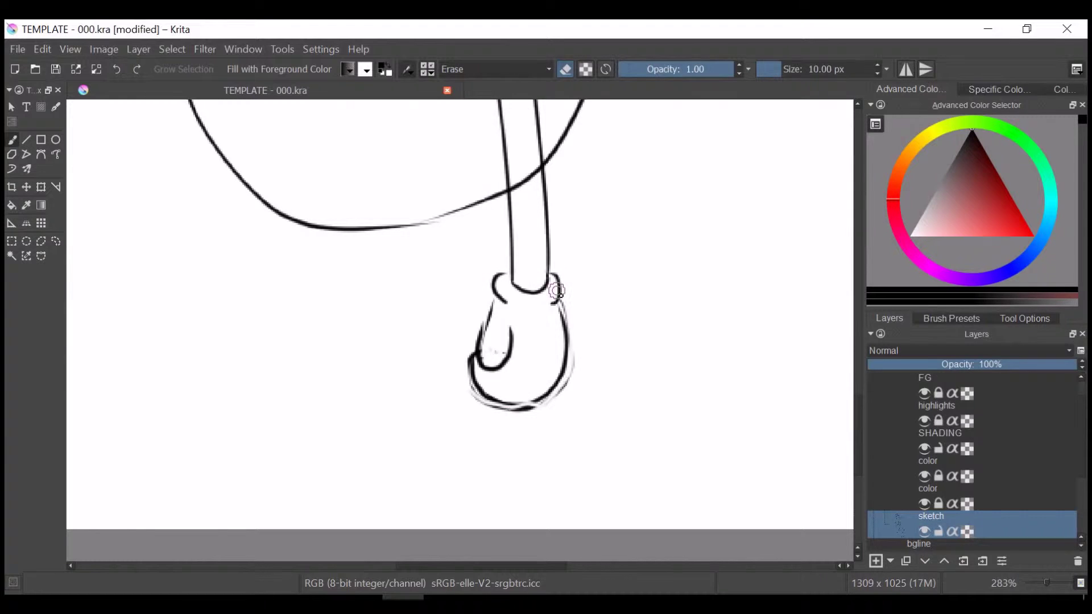
scroll(485, 161, left, 3)
key(e)
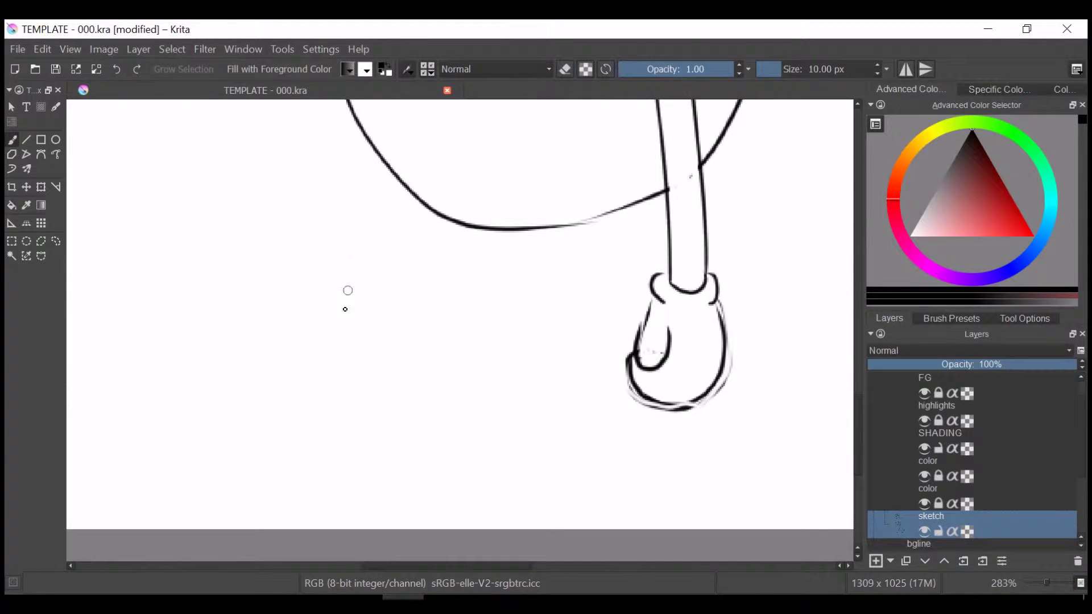
Draw the left foot's outer and inner U-shapes and clear the selection.
drag(342, 295, 370, 295)
drag(301, 267, 386, 271)
drag(329, 370, 320, 279)
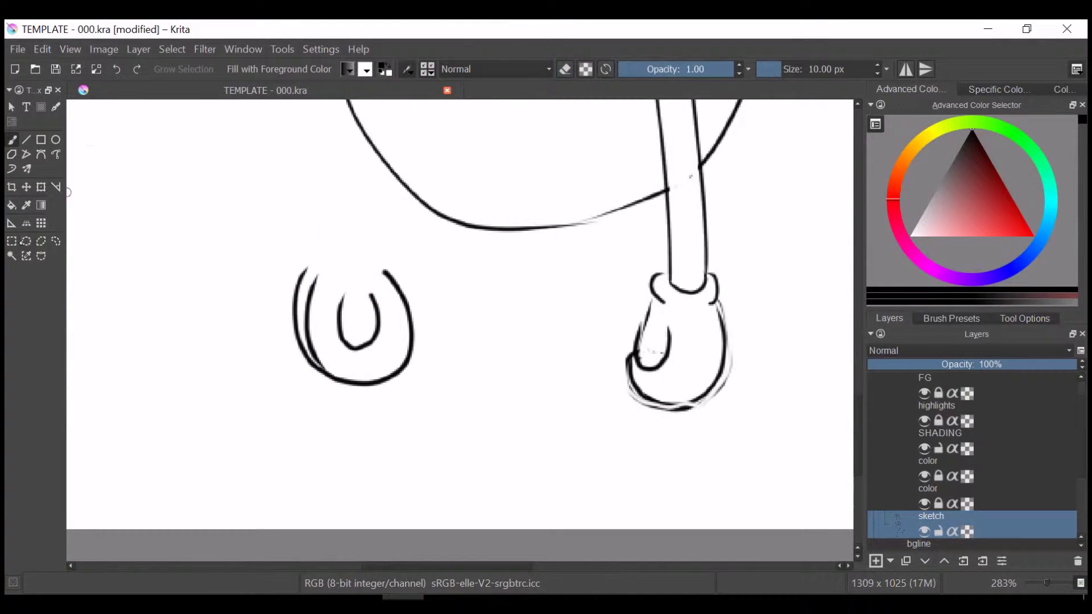
mouse_move(355, 319)
mouse_down()
mouse_move(336, 319)
mouse_move(305, 351)
mouse_up()
click(172, 48)
click(187, 83)
Erase strays beside the left foot and draw the left leg's two lines.
key(e)
drag(306, 302, 296, 341)
key(e)
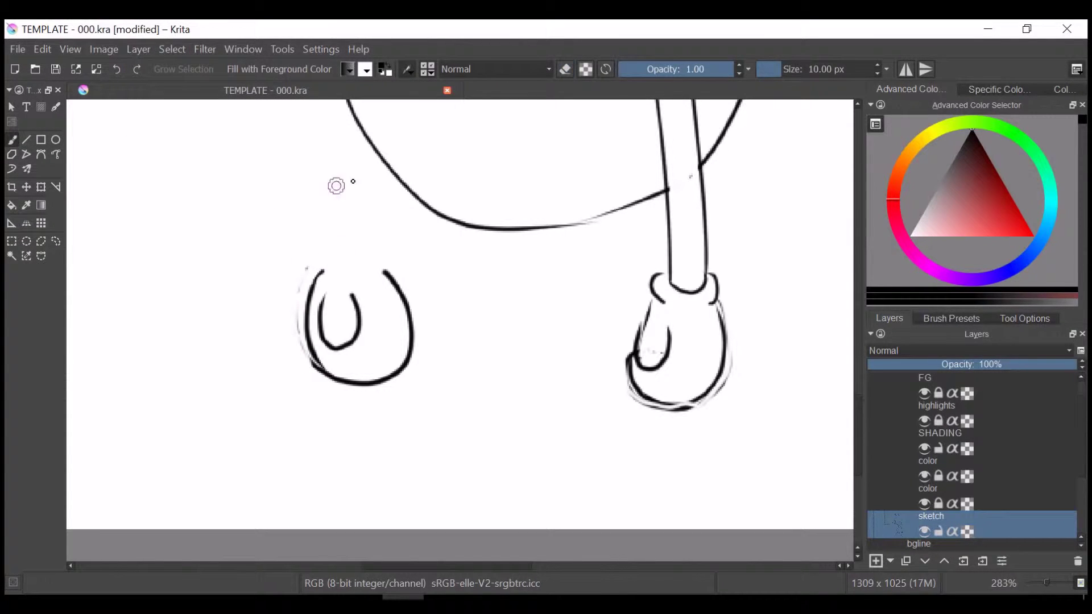
drag(348, 114, 372, 268)
mouse_move(371, 134)
mouse_down()
mouse_move(377, 286)
mouse_move(340, 286)
mouse_move(358, 312)
mouse_move(405, 328)
mouse_up()
key(e)
key(e)
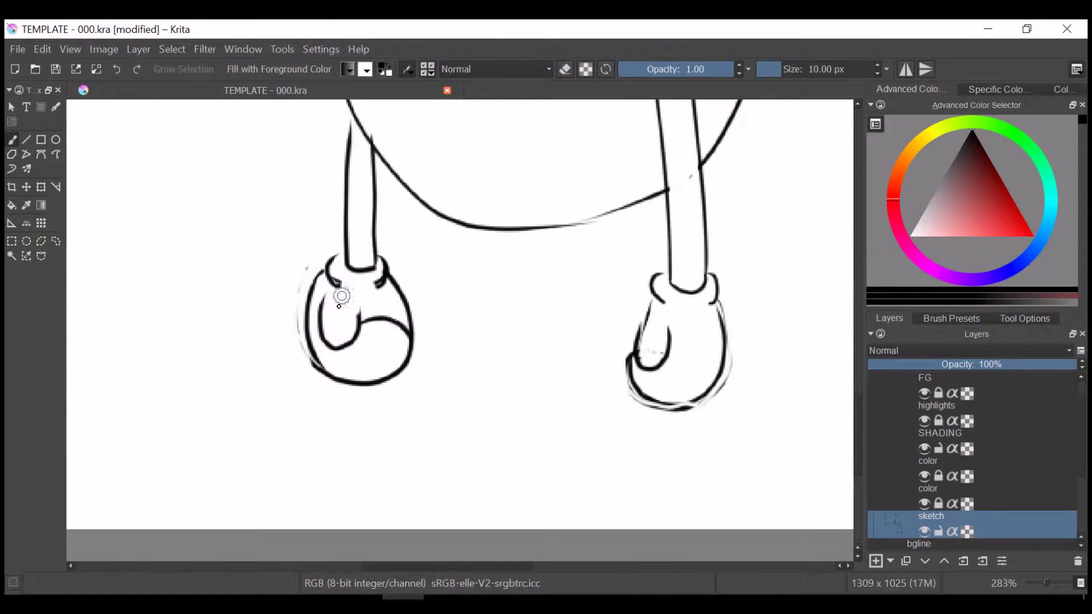
mouse_move(718, 305)
mouse_down()
mouse_move(694, 405)
mouse_move(721, 390)
mouse_move(718, 302)
mouse_up()
key(ctrl+z)
key(e)
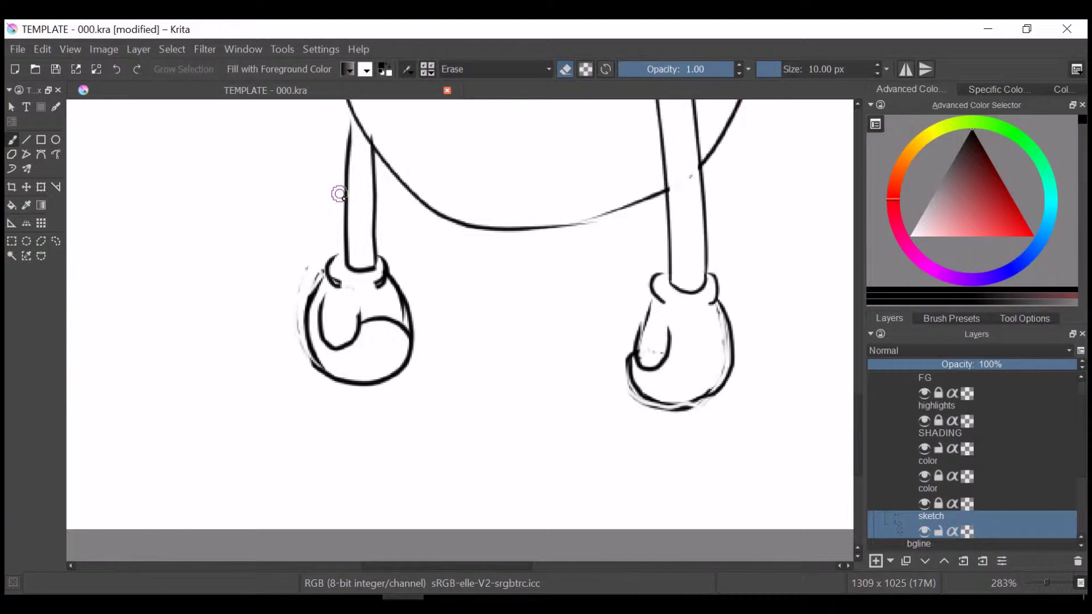
key(minus)
key(minus)
key(minus)
key(minus)
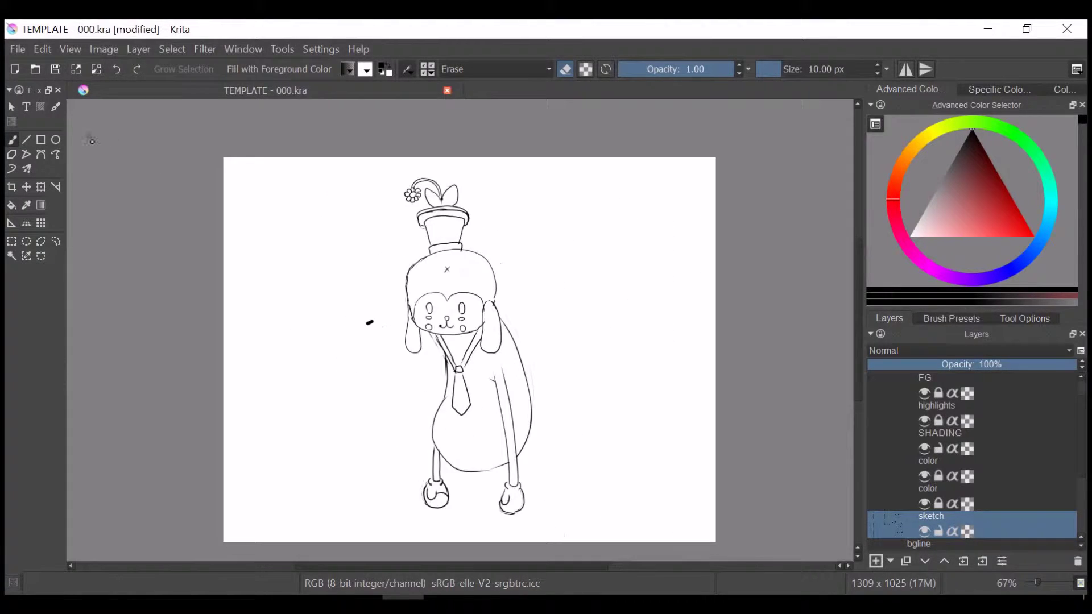
Shrink the sketch layer to about 80% with a transform.
key(ctrl+t)
drag(565, 540, 543, 472)
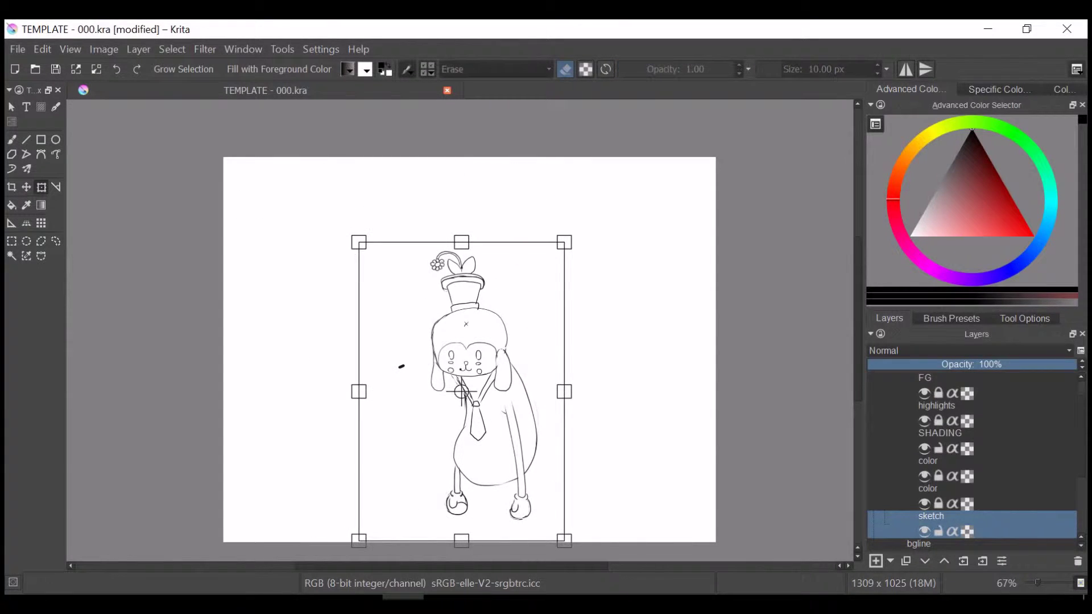
key(Return)
Draw two legs below the body, extending both leg lines up to the body.
key(b)
key(plus)
key(plus)
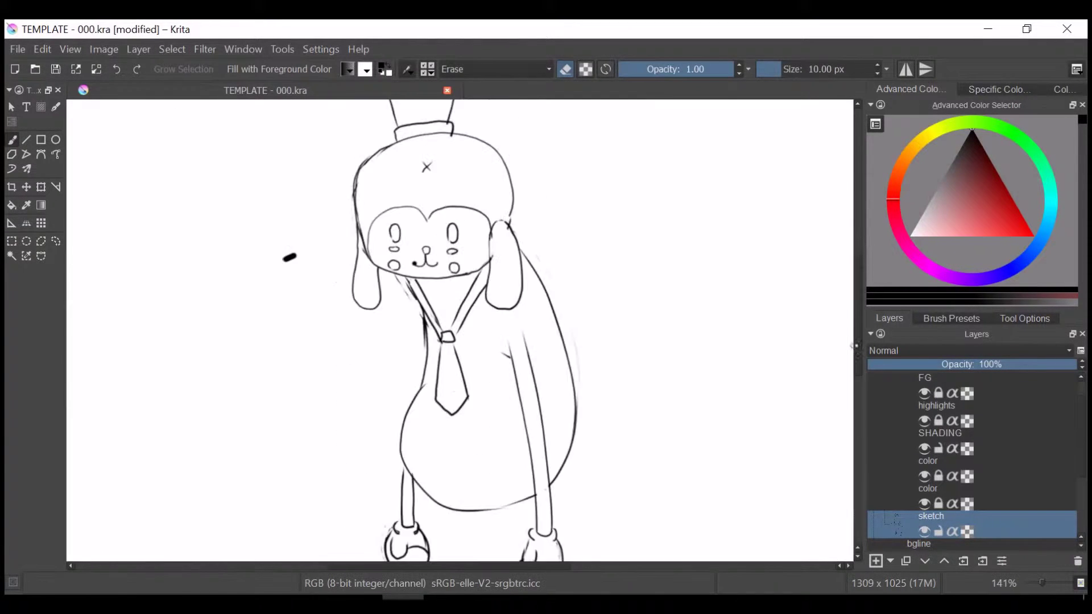
scroll(531, 121, down, 3)
key(e)
key(plus)
drag(430, 339, 459, 431)
drag(491, 347, 514, 432)
drag(435, 335, 444, 370)
drag(459, 433, 463, 340)
Shift the right leg about 30 px to the right.
key(e)
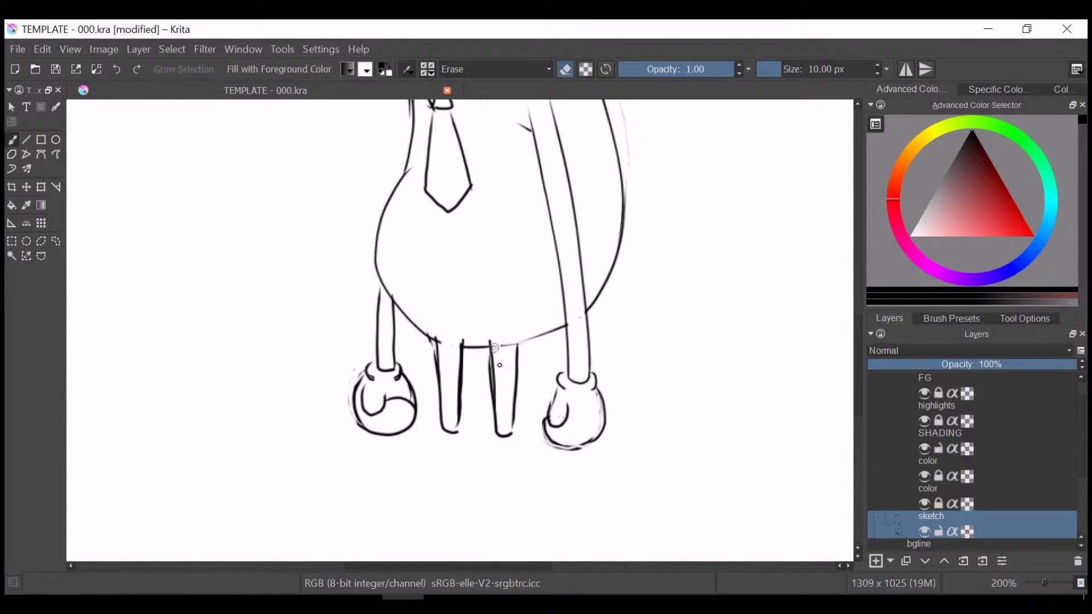
key(e)
key(t)
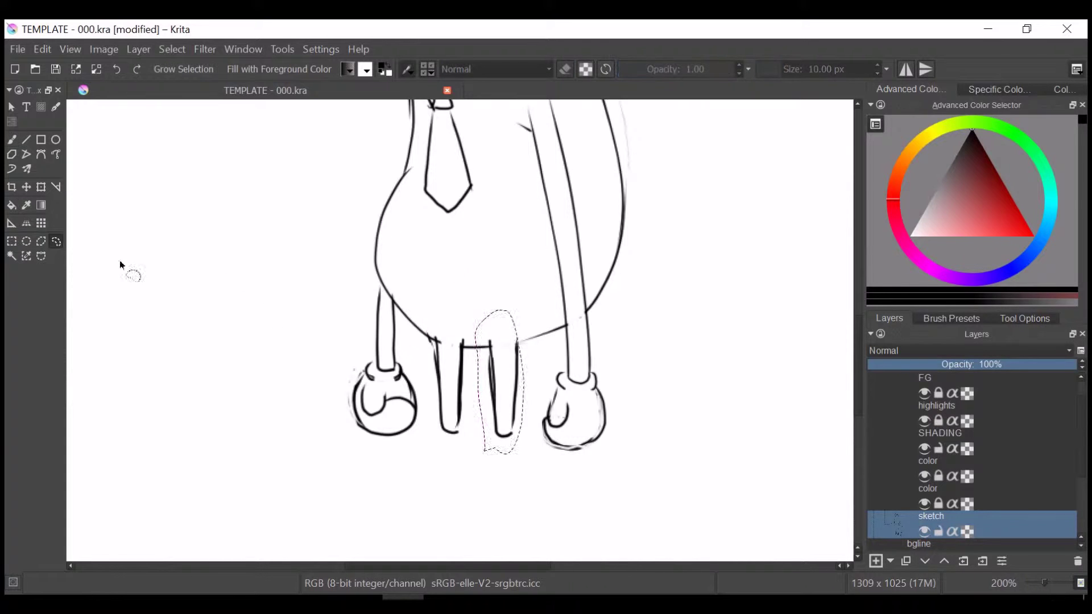
drag(443, 348, 509, 345)
key(b)
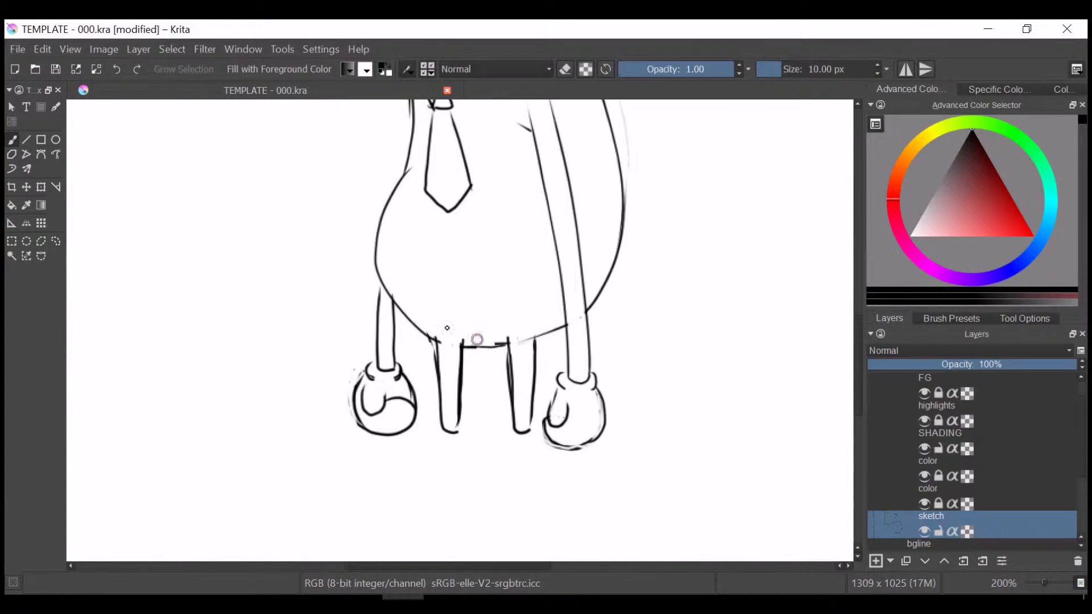
key(e)
key(e)
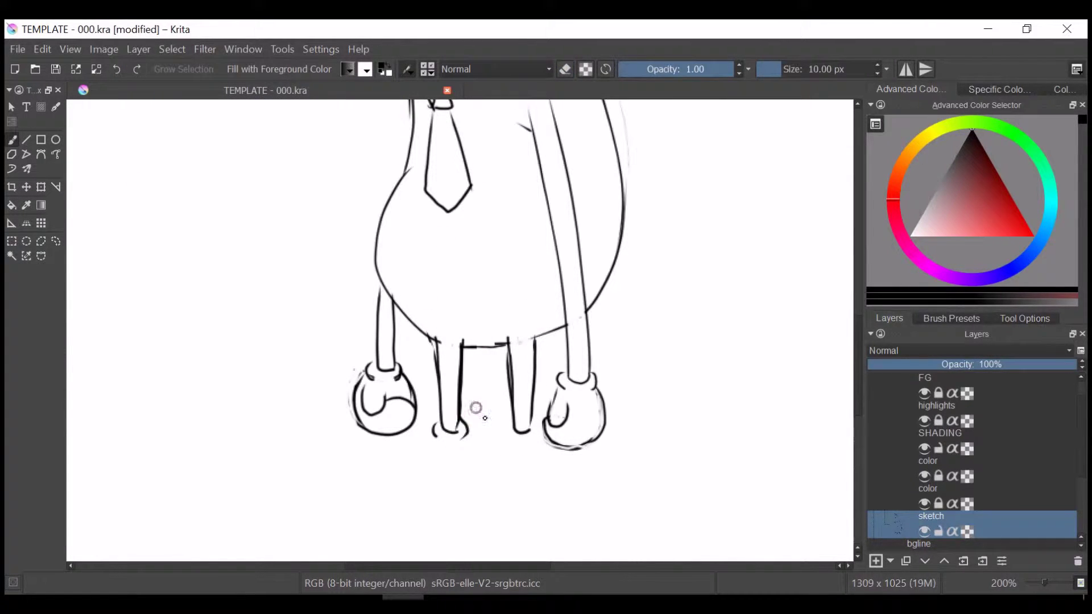
Draw feet at the bottom of both legs and redraw the belly's left outline.
mouse_move(441, 440)
mouse_down()
mouse_move(442, 502)
mouse_move(463, 440)
mouse_up()
drag(510, 498, 531, 519)
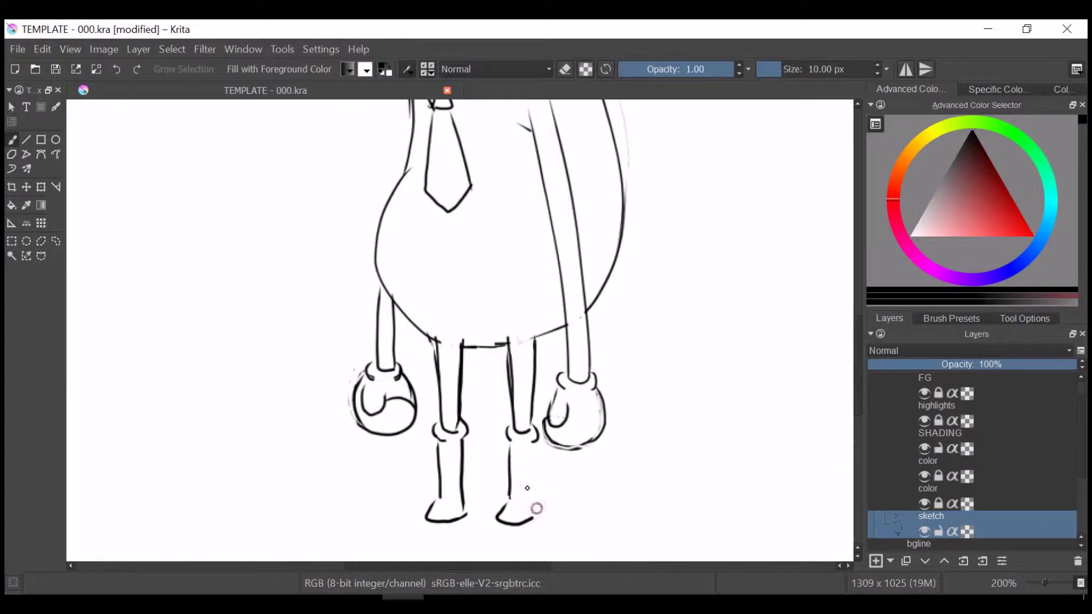
drag(433, 343, 392, 221)
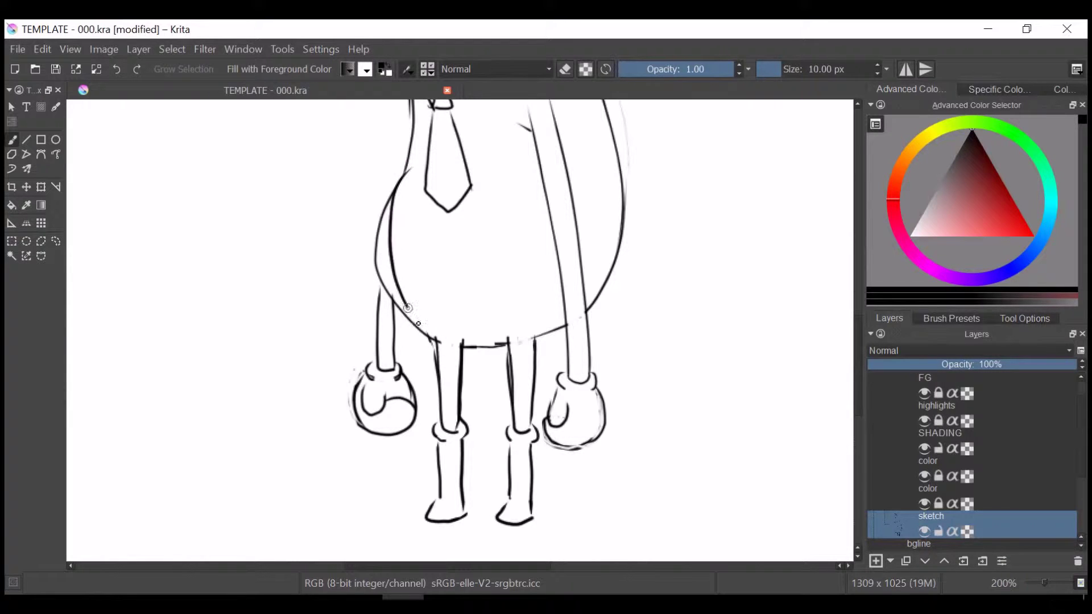
Lasso the left hand, then erase part of the outer left belly line.
click(56, 241)
mouse_move(370, 292)
mouse_down()
mouse_move(392, 301)
mouse_move(377, 329)
mouse_up()
click(172, 49)
click(182, 82)
key(b)
key(e)
drag(382, 193, 387, 281)
key(e)
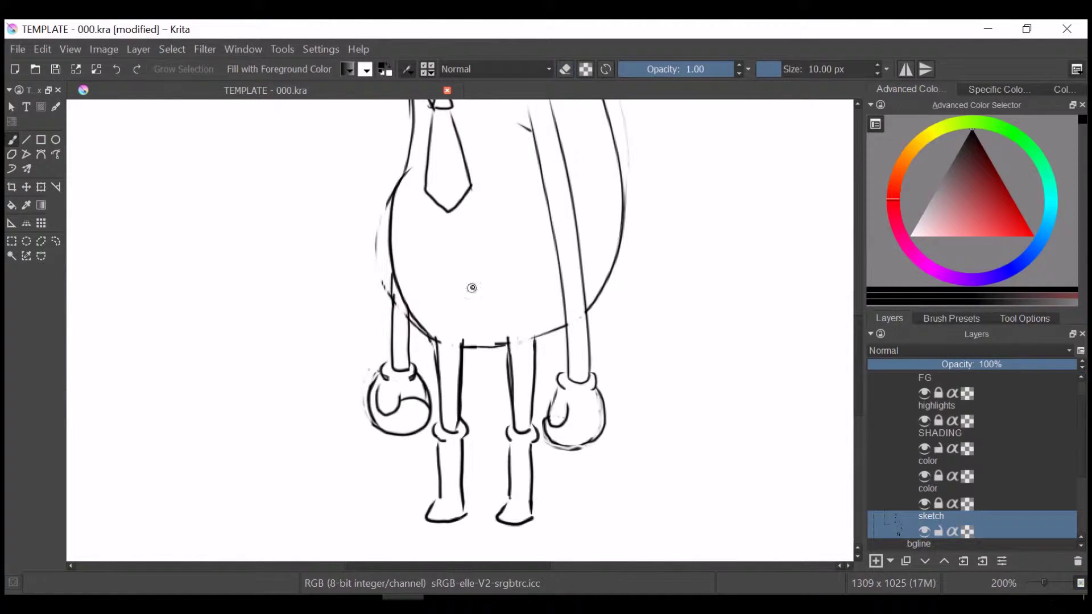
Undo the stray black blob stroke and lasso-delete the tail curve.
scroll(843, 385, up, 3)
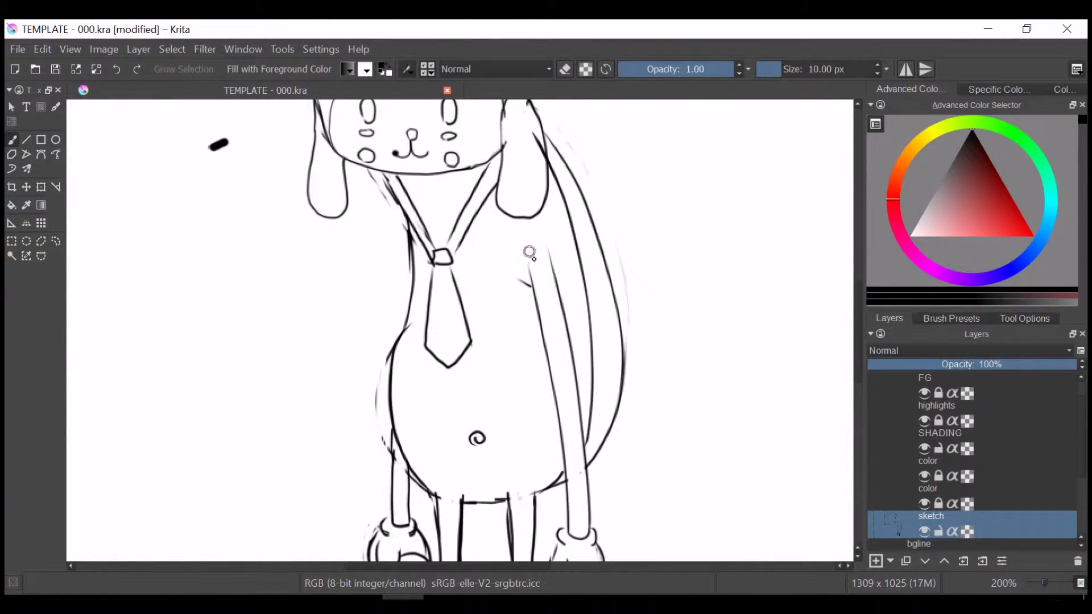
click(43, 49)
click(68, 68)
click(55, 241)
drag(563, 119, 560, 123)
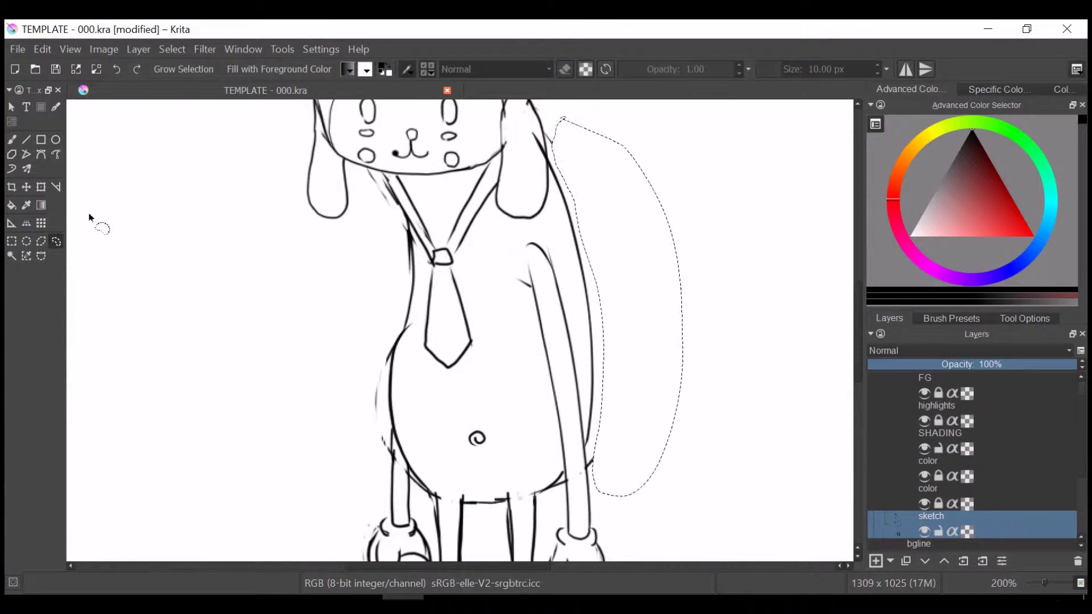
key(Delete)
key(ctrl+shift+a)
key(b)
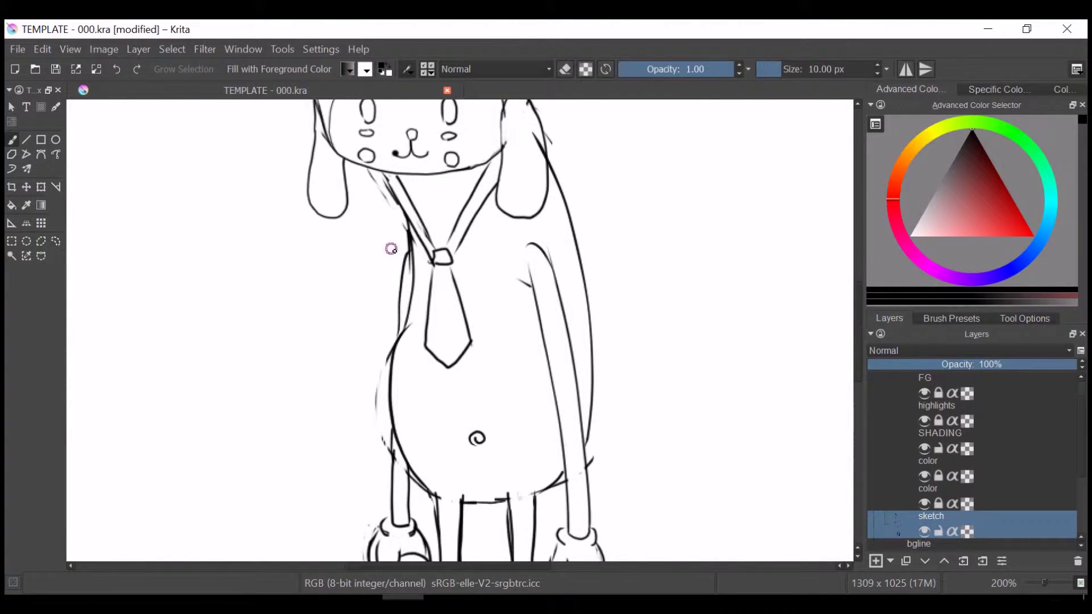
Redraw the right arm up to the shoulder and erase the old arm sketch lines.
scroll(616, 400, down, 1)
drag(567, 409, 564, 216)
key(e)
mouse_move(487, 162)
shift+mouse_down()
mouse_move(517, 162)
mouse_move(549, 316)
shift+mouse_up()
drag(546, 187, 569, 285)
shift+drag(635, 123, 620, 128)
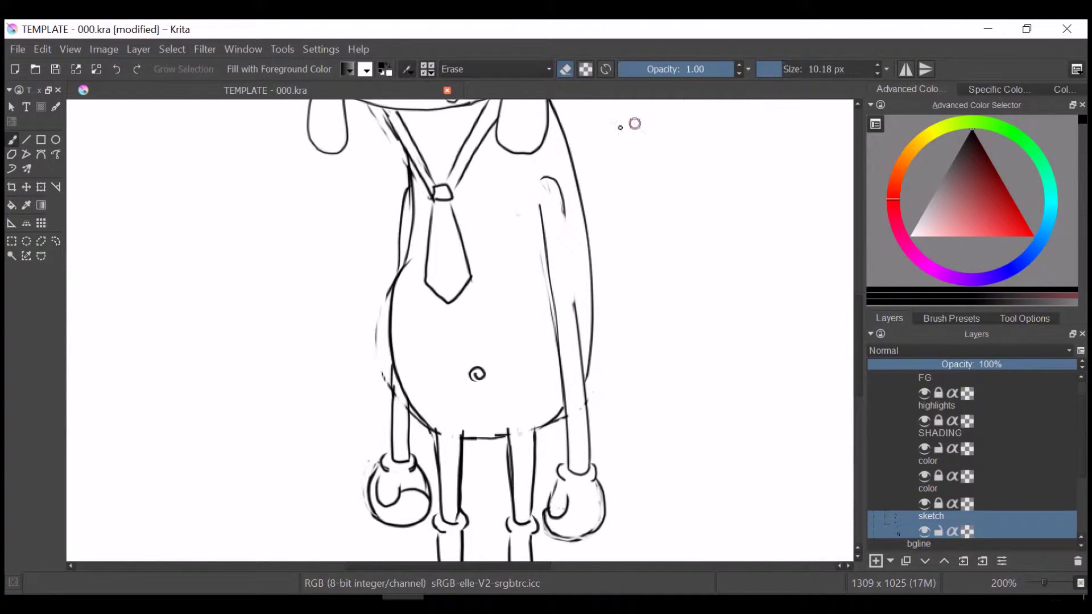
key(e)
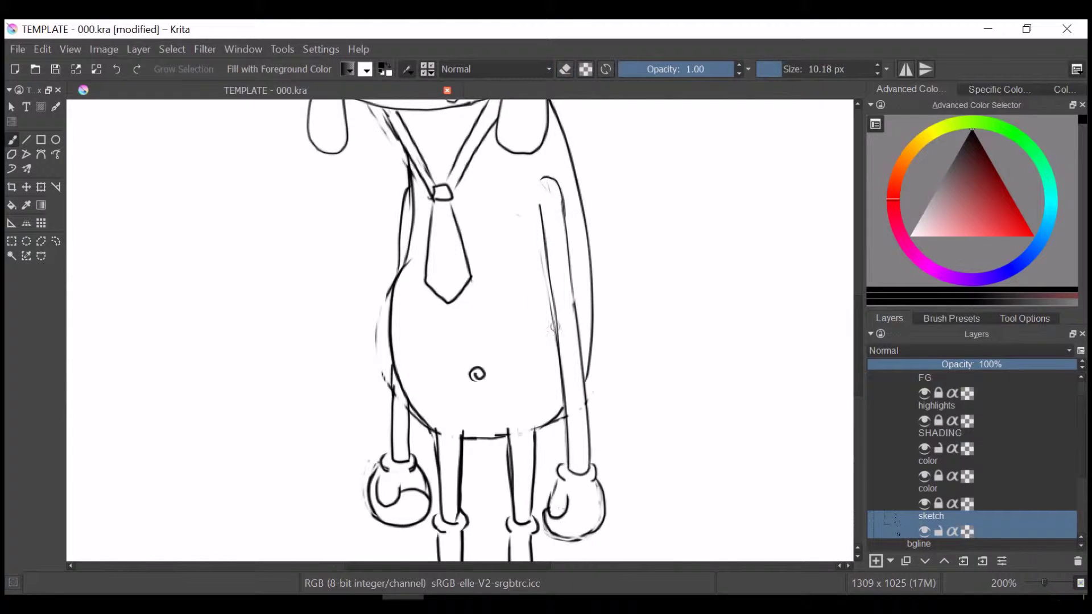
Draw a music note on the tie and a small mark beside the arm.
scroll(163, 251, up, 3)
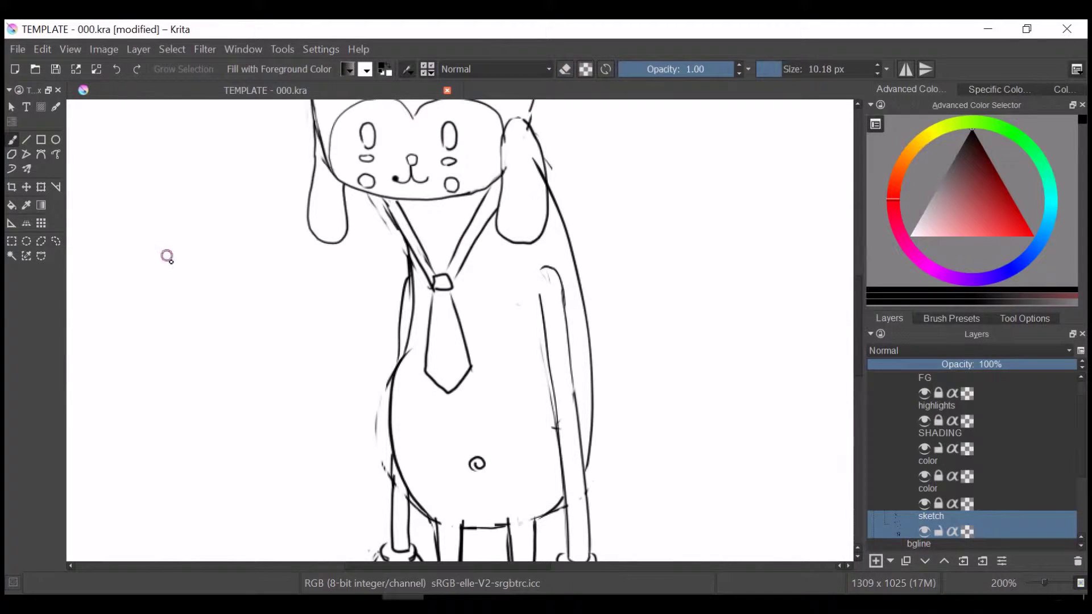
scroll(455, 301, up, 2)
mouse_move(425, 364)
mouse_down()
mouse_move(414, 403)
mouse_move(448, 407)
mouse_up()
drag(608, 279, 621, 270)
Add a new paint layer above the sketch layer.
key(1)
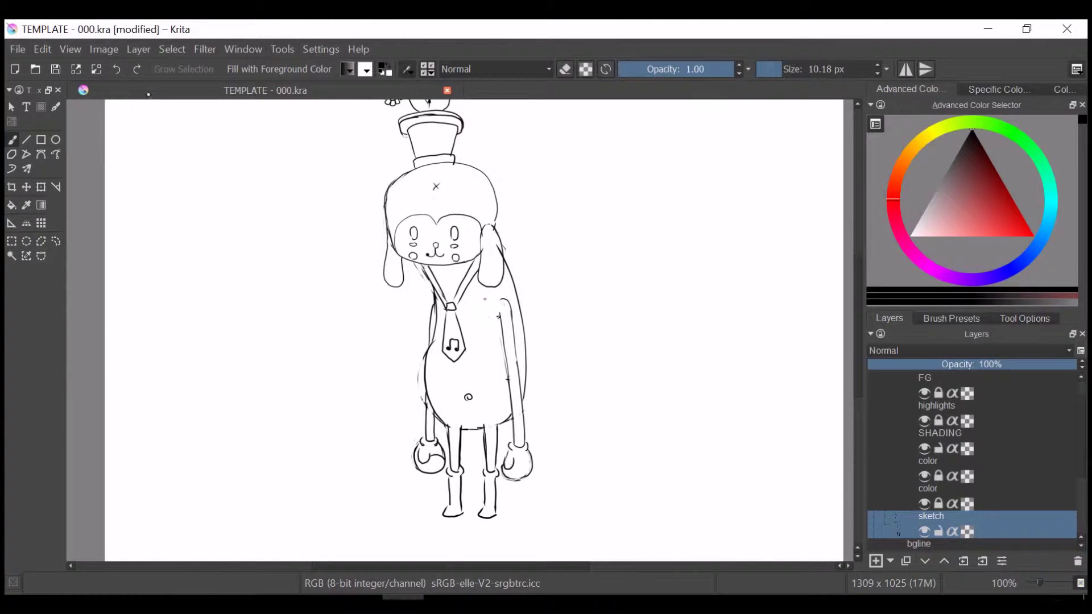
click(890, 561)
click(905, 445)
scroll(295, 358, up, 1)
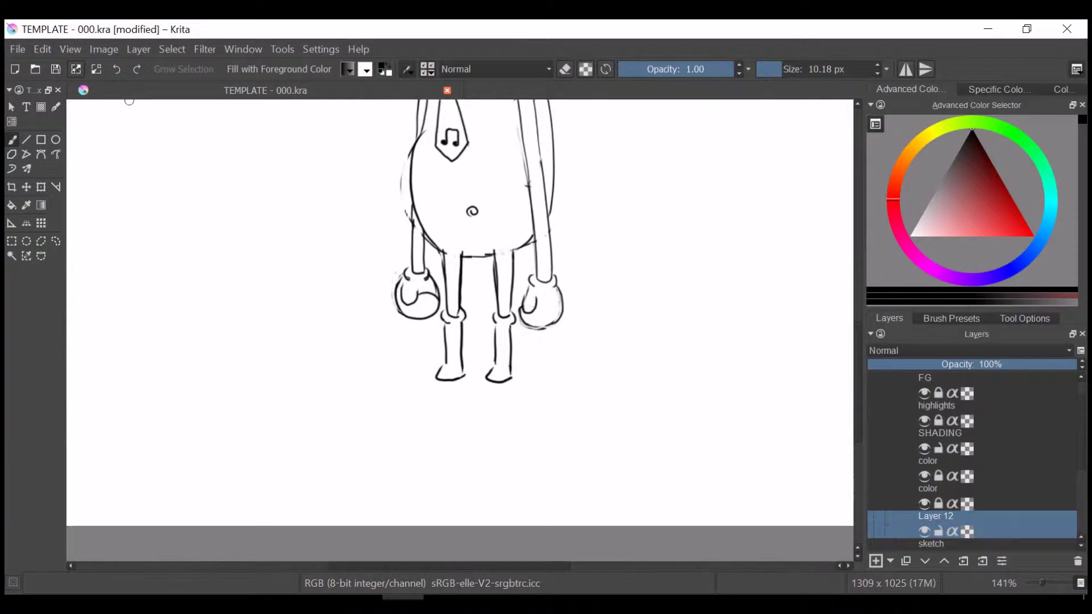
scroll(268, 390, up, 1)
Sketch the bag's tapered side panel, slanted top edge and bottom edge.
mouse_move(251, 395)
mouse_down()
mouse_move(228, 249)
mouse_move(248, 392)
mouse_up()
drag(255, 250, 259, 389)
drag(278, 199, 220, 202)
drag(230, 253, 337, 289)
drag(222, 391, 341, 383)
drag(338, 291, 336, 381)
Retrace the bag's top edge thicker, finish its right edge, and remove an unwanted top tab.
key(ctrl+z)
drag(231, 254, 305, 273)
drag(344, 313, 342, 382)
mouse_move(251, 254)
mouse_down()
mouse_move(252, 239)
mouse_move(301, 269)
mouse_move(302, 291)
mouse_up()
key(ctrl+z)
key(ctrl+z)
key(ctrl+z)
key(ctrl+z)
key(e)
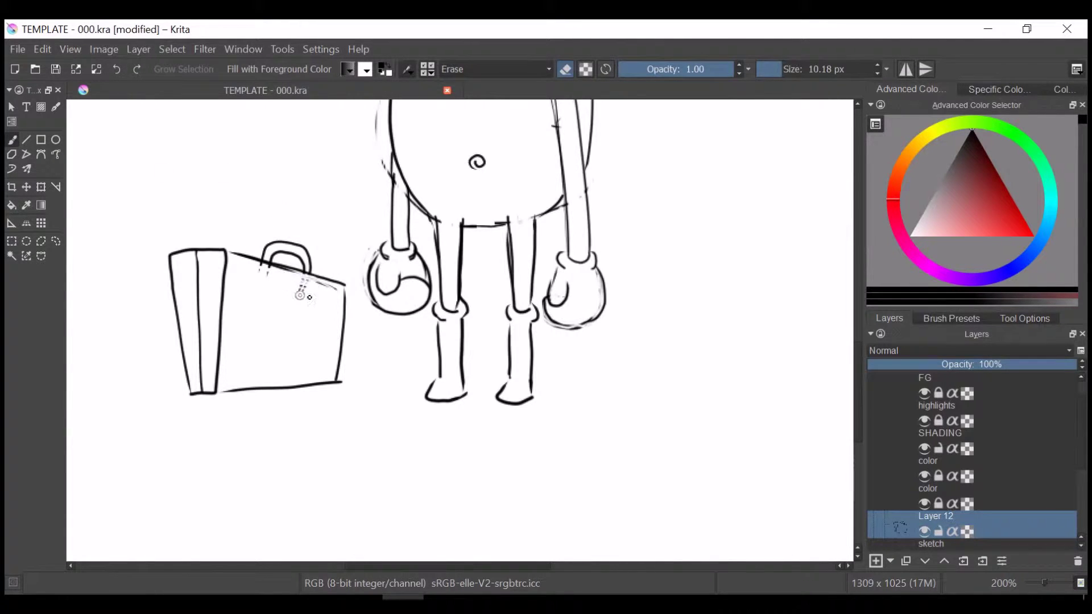
key(plus)
key(e)
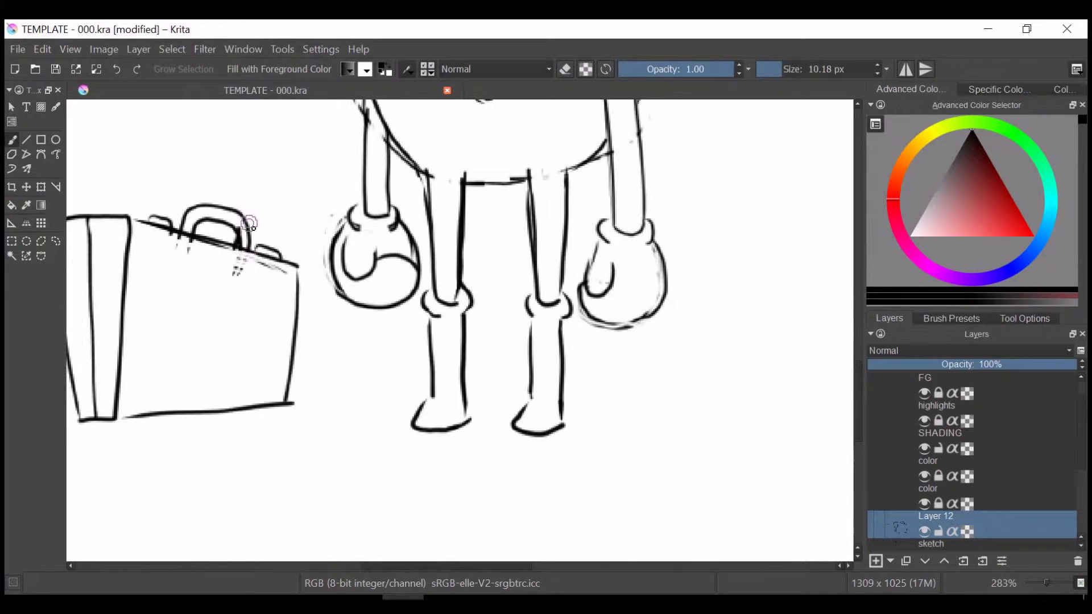
Move the bag onto the character's hand and fade its layer to 28% opacity.
key(t)
drag(111, 334, 234, 354)
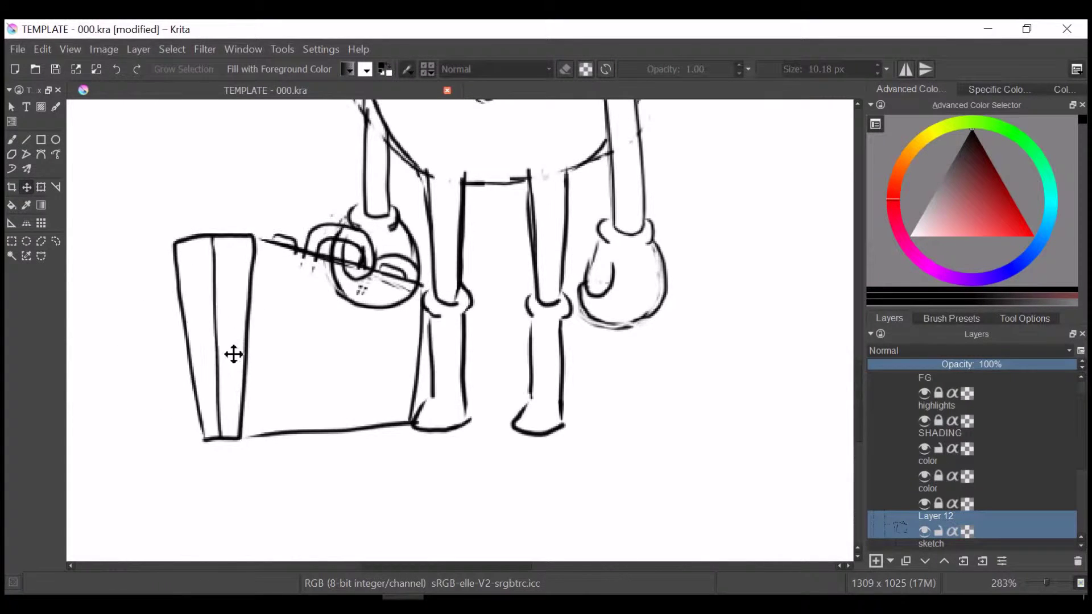
drag(979, 364, 927, 364)
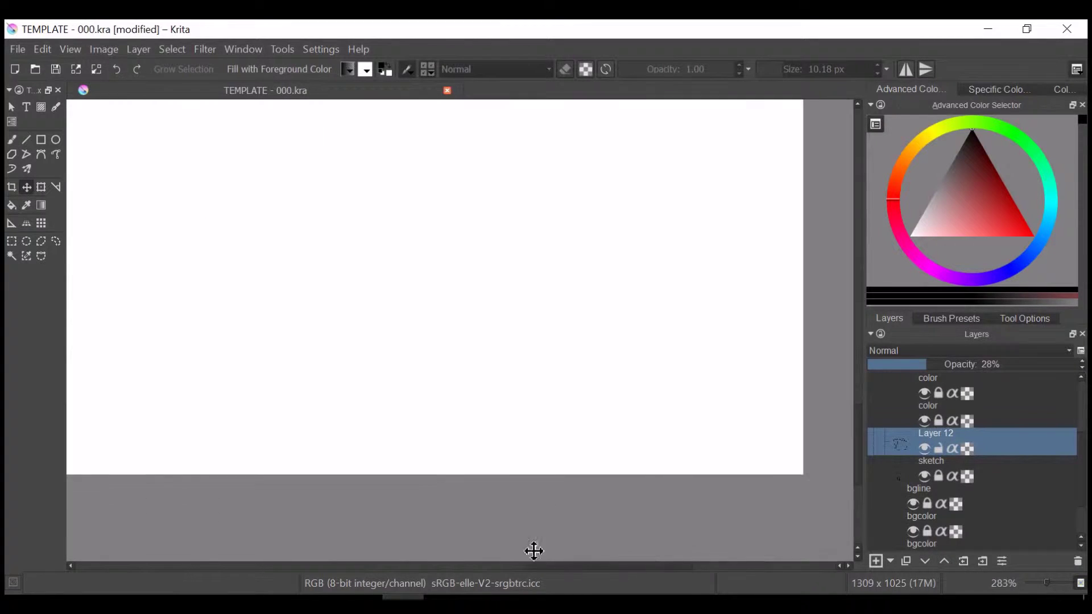
drag(308, 341, 285, 320)
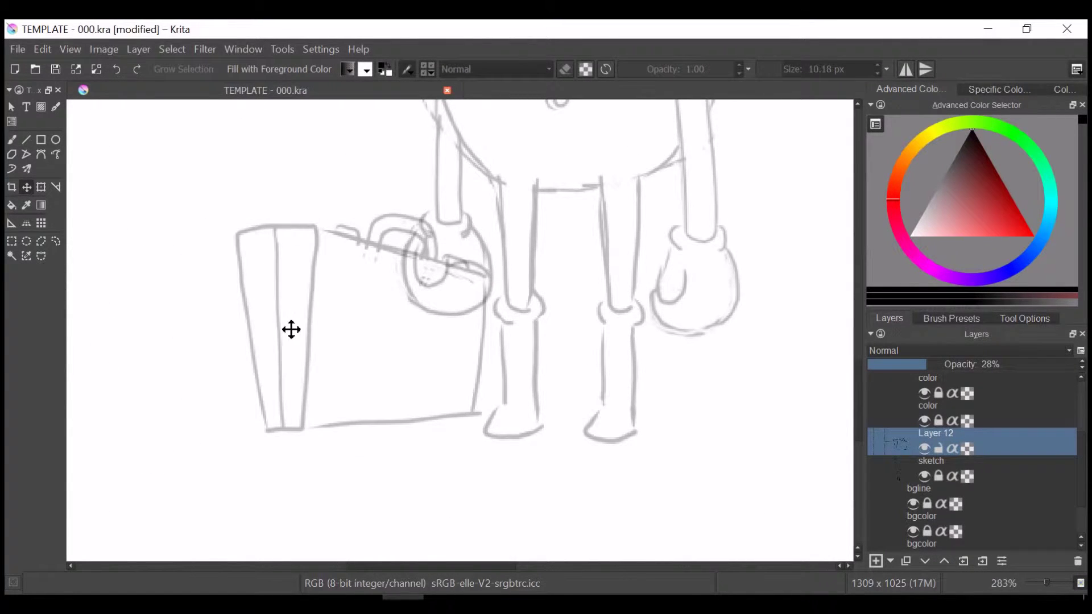
Select the FG layer and save the drawing with Ctrl+S.
key(1)
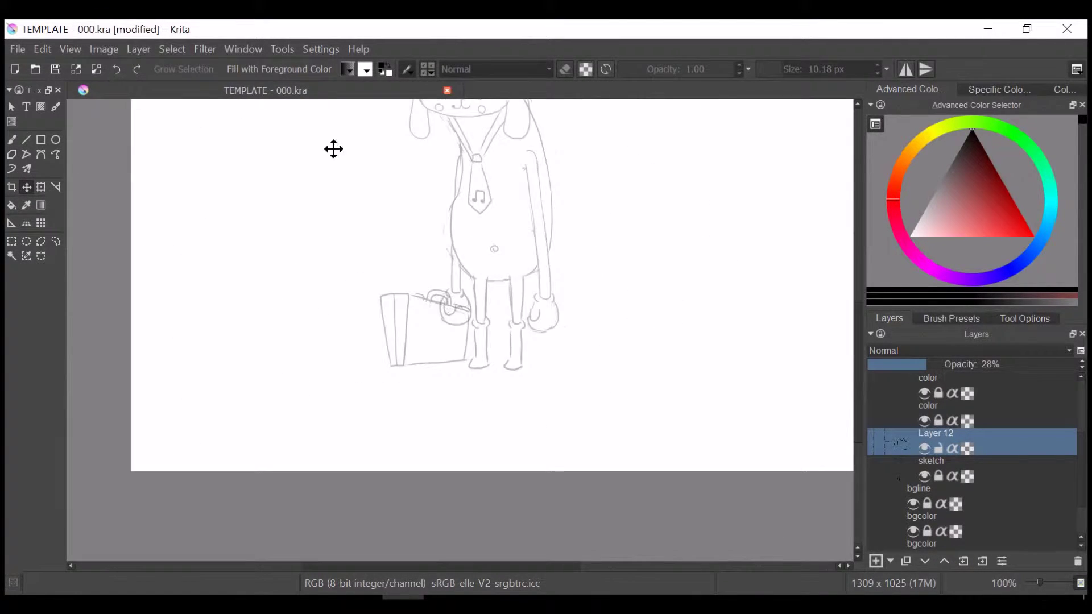
scroll(967, 455, up, 5)
click(944, 412)
key(ctrl+s)
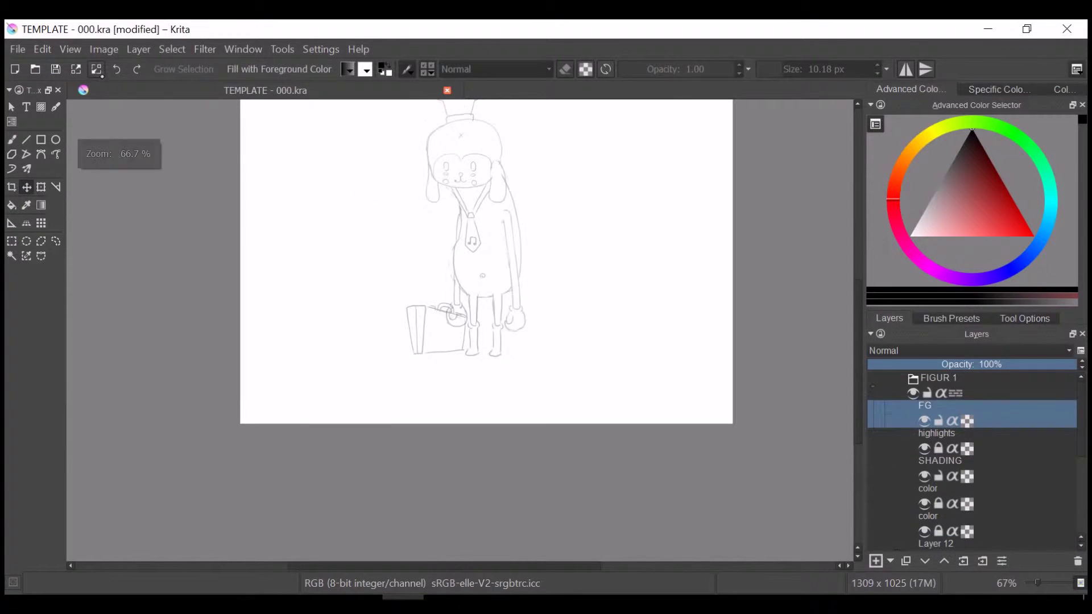
On the sketch layer, outline and clean up the right foot's bottom line.
key(minus)
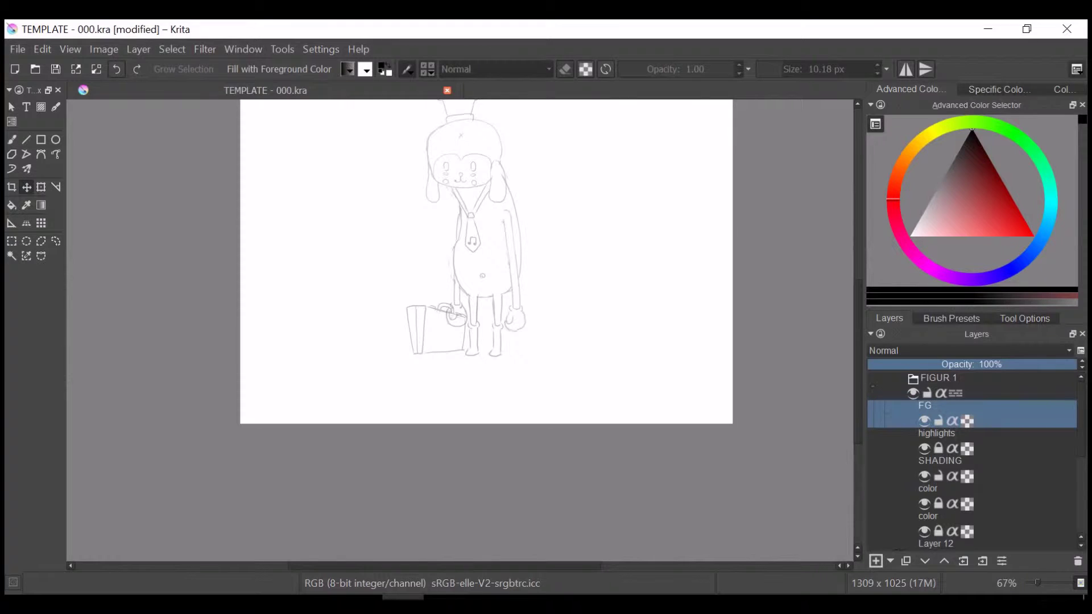
scroll(461, 328, up, 4)
scroll(967, 455, down, 3)
click(939, 466)
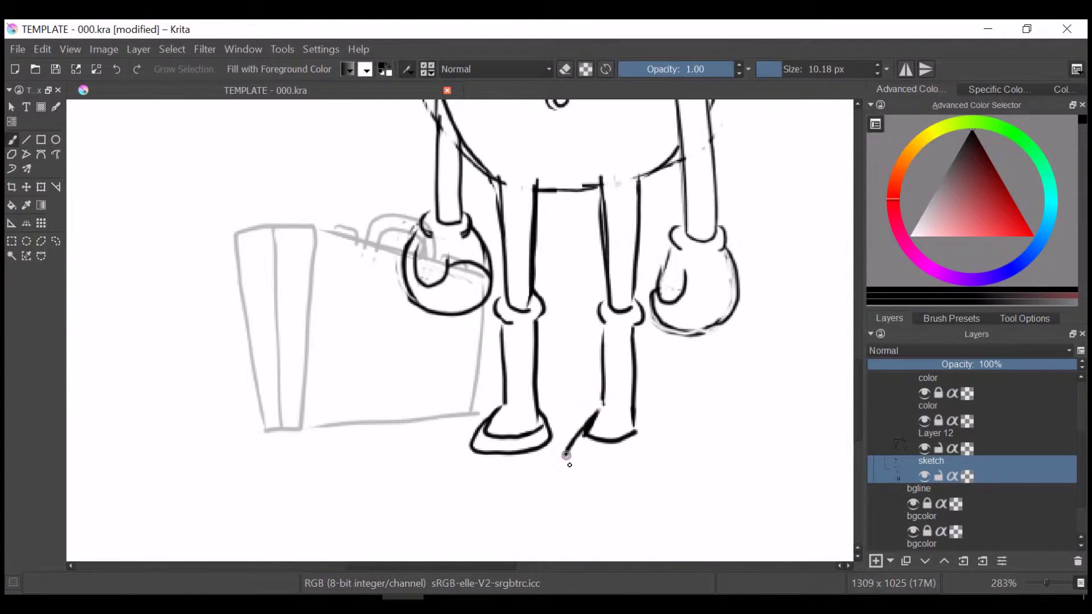
drag(570, 448, 571, 438)
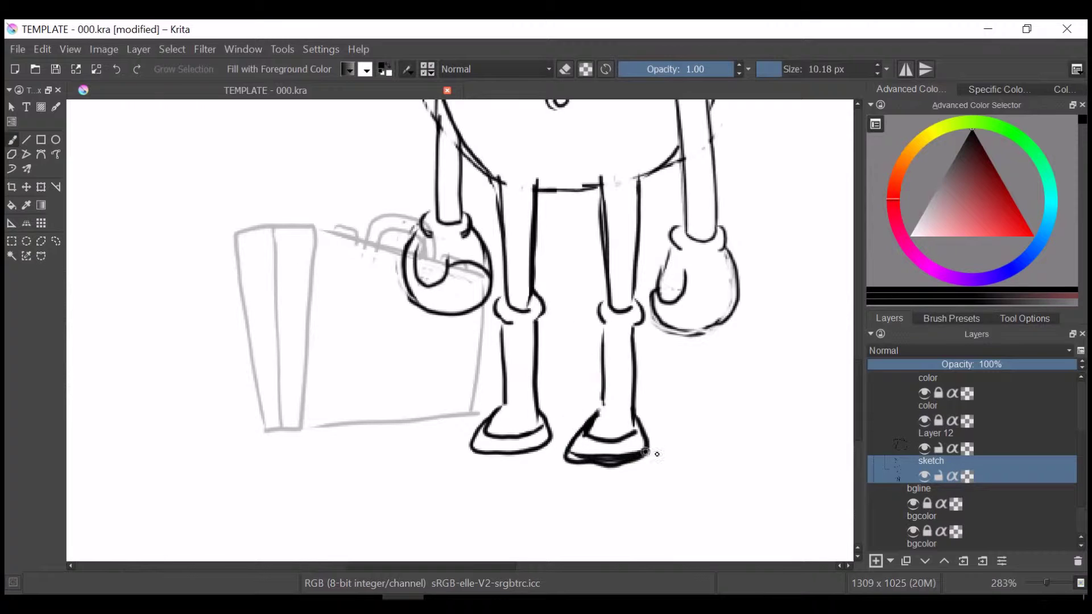
key(e)
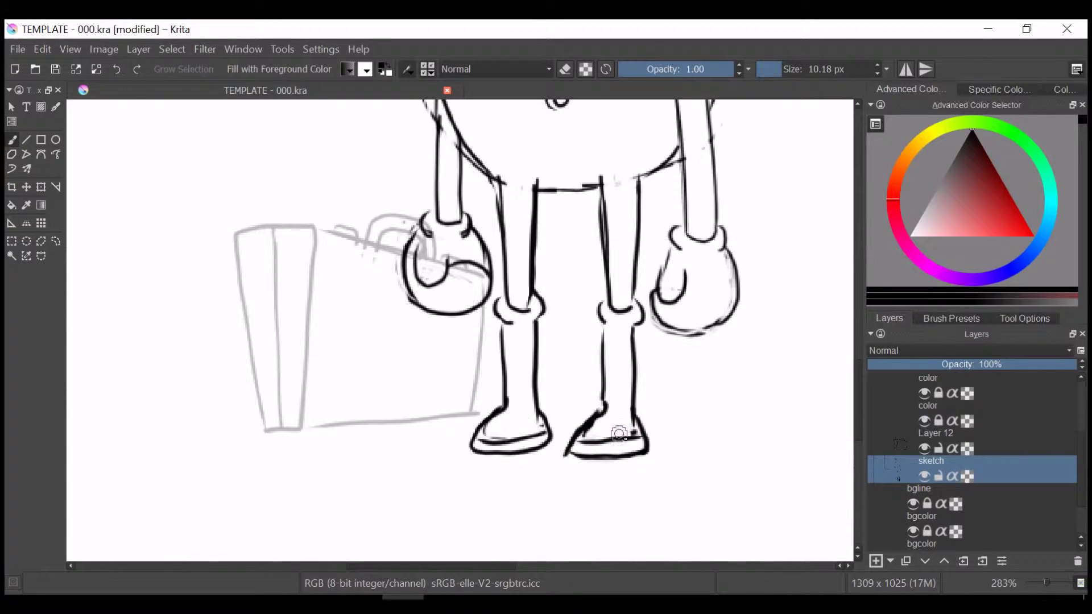
key(e)
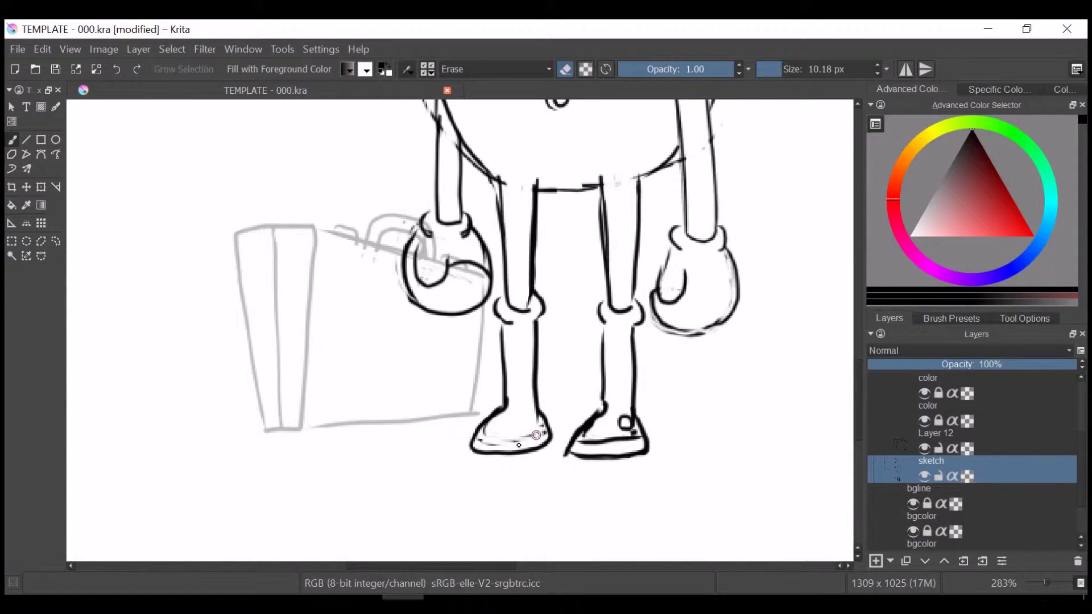
key(e)
drag(568, 453, 626, 456)
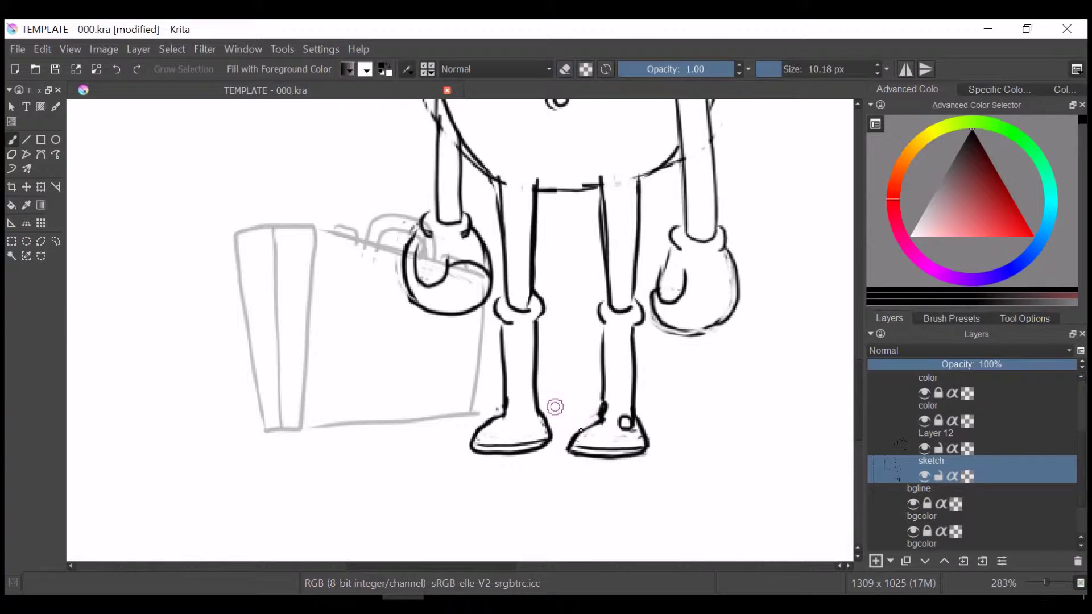
key(e)
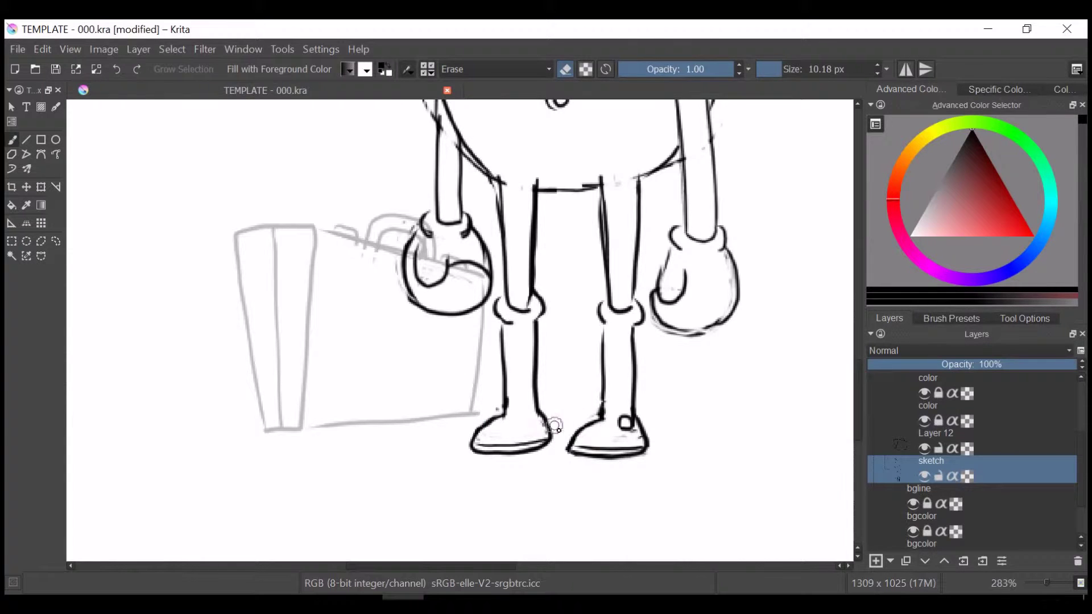
scroll(554, 426, up, 10)
scroll(771, 528, down, 5)
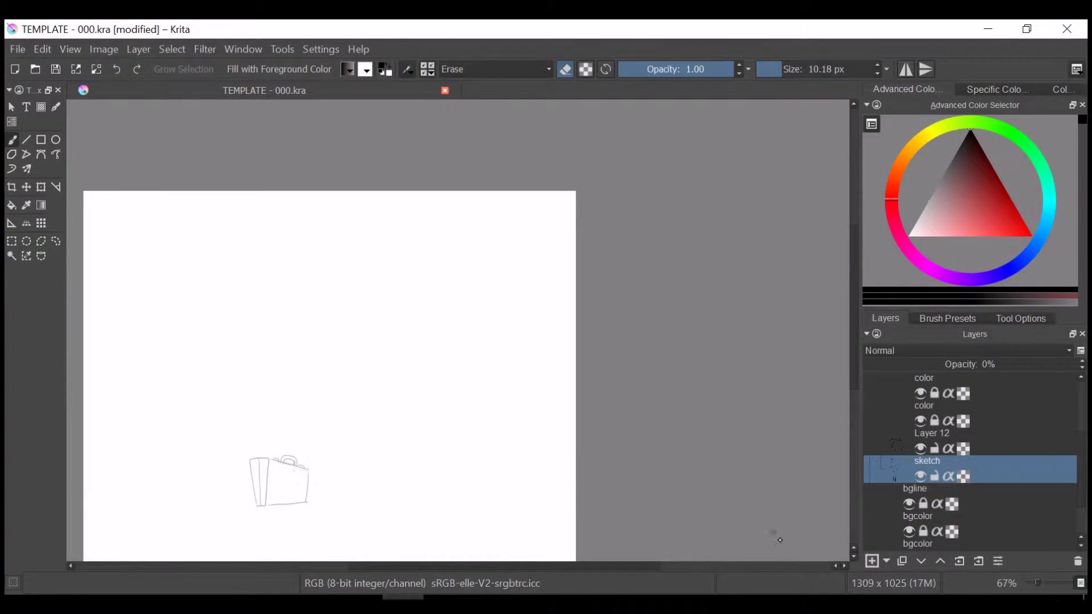
scroll(314, 206, up, 5)
scroll(170, 122, up, 4)
Redraw the cheek-to-chin curve and smooth the right side of the chin.
key(e)
drag(311, 142, 357, 216)
key(e)
mouse_move(295, 162)
mouse_down()
mouse_move(341, 216)
mouse_move(288, 147)
mouse_up()
key(e)
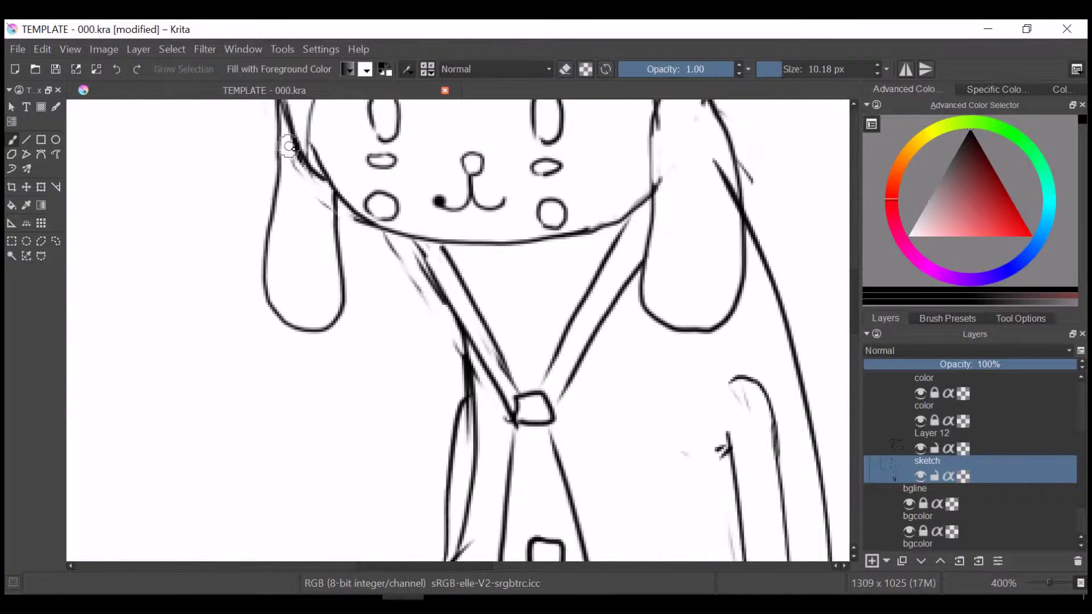
drag(568, 230, 649, 170)
Redraw the bottom of the right ear and the left ear's right edge.
key(e)
scroll(637, 205, up, 3)
key(e)
drag(647, 426, 708, 452)
drag(340, 321, 348, 450)
key(e)
drag(705, 455, 689, 453)
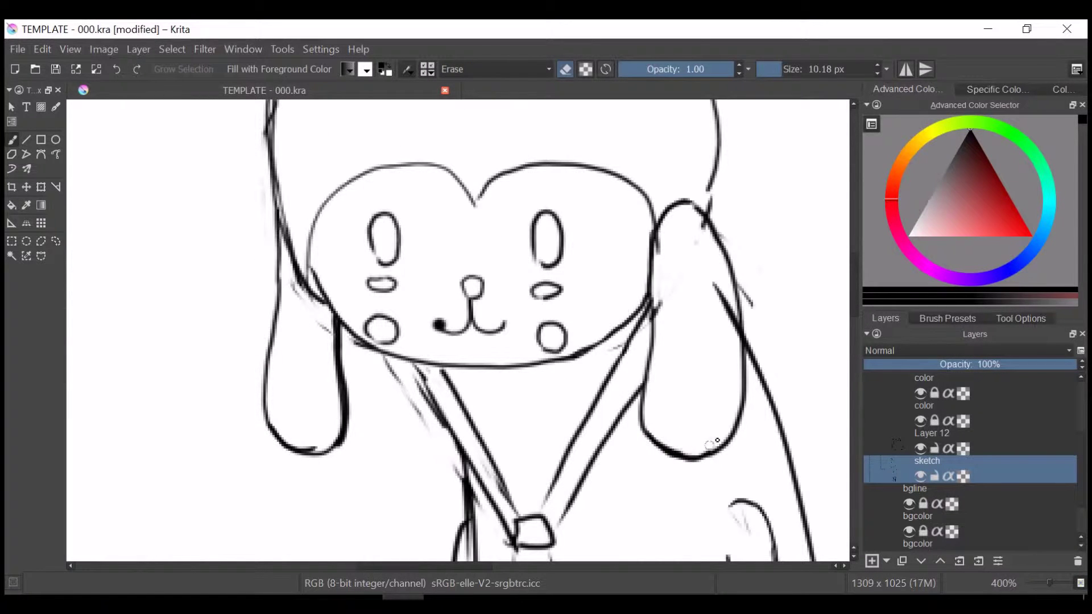
Erase the rough left head outline and redraw it cleanly.
scroll(349, 189, up, 5)
mouse_move(272, 364)
mouse_down()
mouse_move(268, 317)
mouse_move(455, 193)
mouse_up()
key(e)
drag(263, 377, 379, 197)
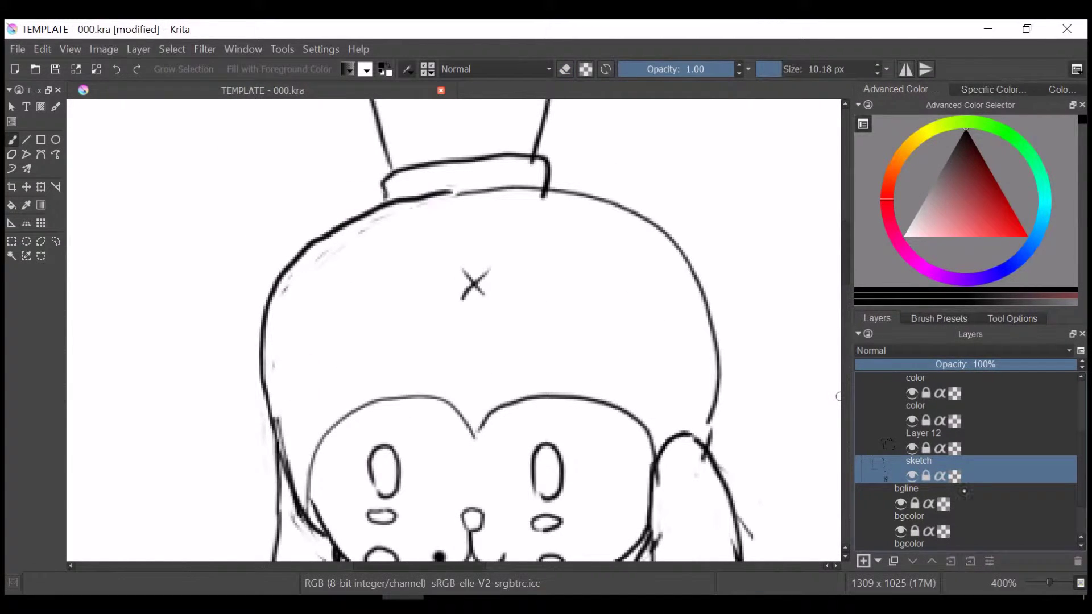
Lower the sketch layer's opacity and select the FG layer for inking.
drag(1024, 364, 899, 364)
scroll(967, 467, up, 2)
scroll(967, 455, up, 2)
click(967, 413)
scroll(222, 204, up, 3)
Ink the flowerpot's sides and its inner and outer rims.
mouse_move(391, 421)
mouse_down()
mouse_move(467, 367)
mouse_move(538, 408)
mouse_up()
drag(357, 262, 390, 376)
drag(562, 251, 536, 355)
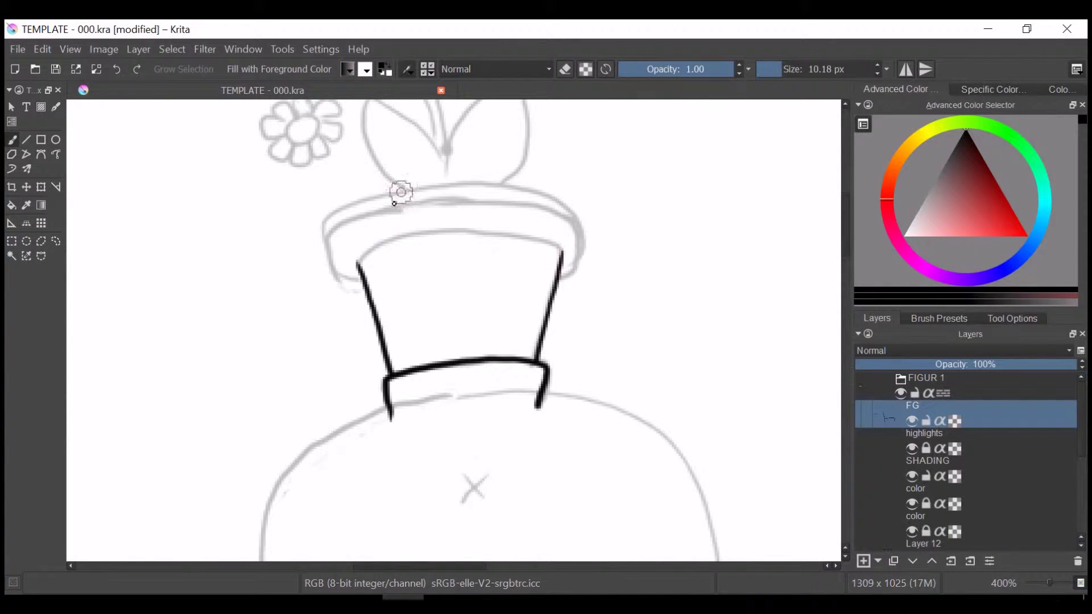
drag(357, 263, 527, 229)
drag(360, 277, 580, 271)
key(e)
Ink the flower's centre, petals and curved stem, redrawing the stem once.
key(e)
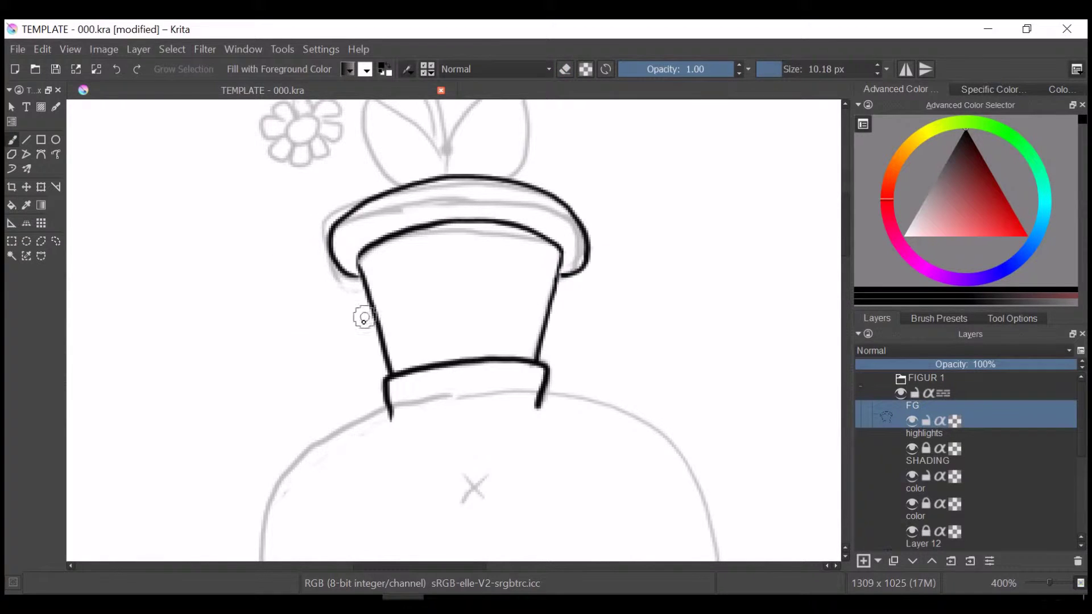
scroll(364, 317, up, 5)
key(plus)
mouse_move(222, 282)
mouse_down()
mouse_move(250, 293)
mouse_move(205, 288)
mouse_move(223, 251)
mouse_up()
drag(228, 250, 255, 259)
drag(278, 315, 250, 296)
drag(253, 293, 259, 260)
drag(239, 224, 429, 293)
key(ctrl+z)
mouse_move(247, 219)
mouse_down()
mouse_move(432, 293)
mouse_move(415, 199)
mouse_move(441, 299)
mouse_move(413, 212)
mouse_up()
key(e)
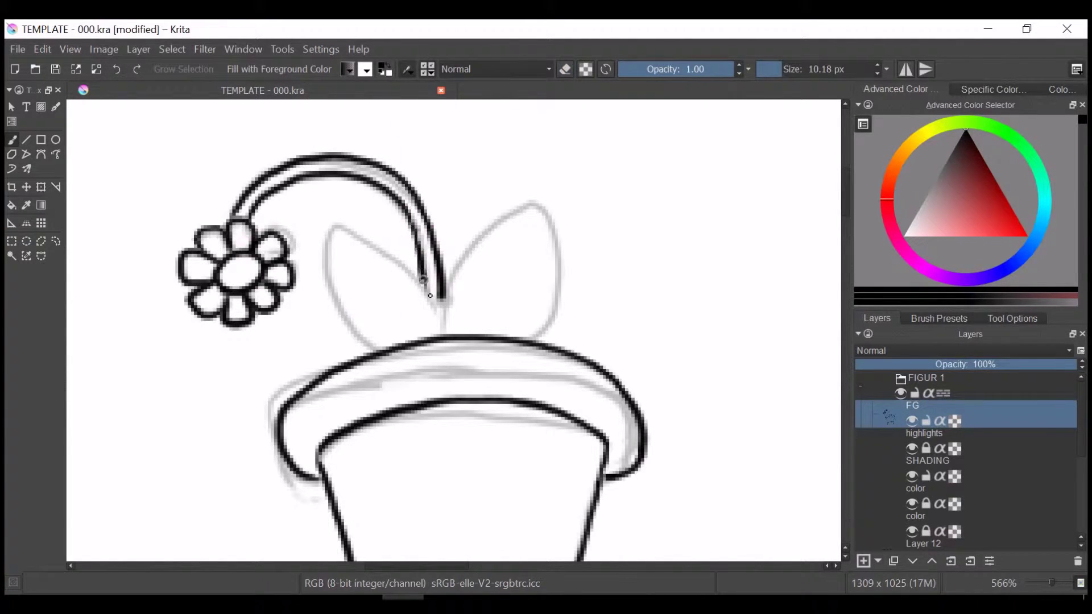
Ink both leaves and the base of the stem.
mouse_move(336, 227)
mouse_down()
mouse_move(439, 329)
mouse_move(549, 329)
mouse_move(382, 360)
mouse_up()
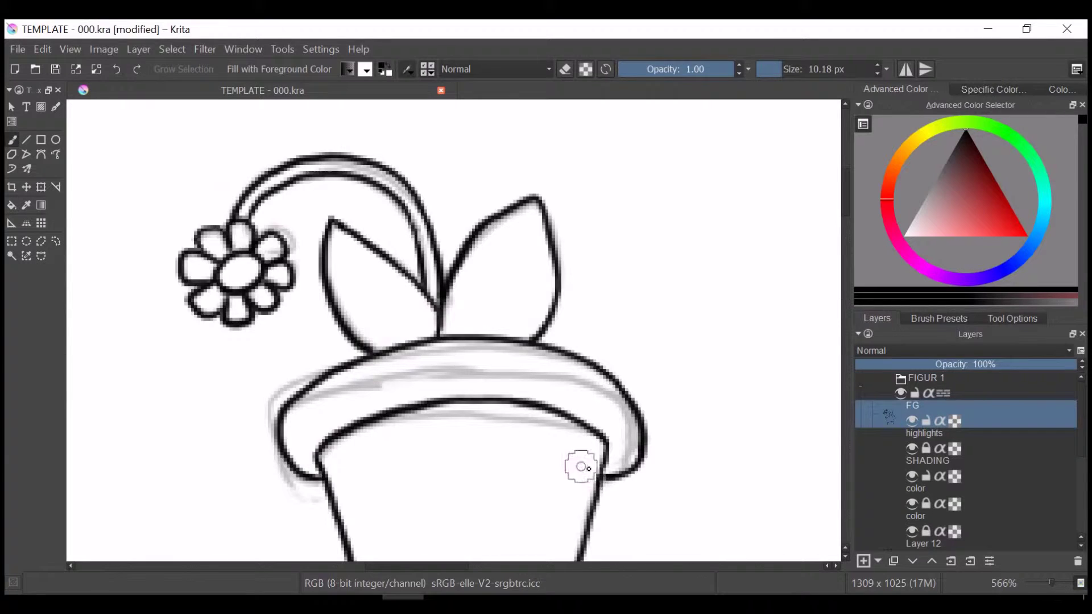
scroll(577, 472, down, 5)
drag(469, 371, 498, 405)
drag(498, 371, 467, 405)
scroll(446, 378, down, 2)
scroll(399, 199, up, 1)
mouse_move(323, 215)
mouse_down()
mouse_move(382, 194)
mouse_move(810, 546)
mouse_up()
scroll(334, 349, down, 2)
Ink the heart-shaped head and face outline, redoing a misplaced stroke.
mouse_move(234, 537)
mouse_down()
mouse_move(188, 245)
mouse_move(364, 111)
mouse_move(194, 256)
mouse_move(364, 108)
mouse_up()
key(ctrl+z)
scroll(839, 252, down, 2)
mouse_move(236, 310)
mouse_down()
mouse_move(256, 347)
mouse_move(490, 452)
mouse_move(726, 345)
mouse_up()
mouse_move(256, 327)
mouse_down()
mouse_move(288, 203)
mouse_move(702, 182)
mouse_move(739, 248)
mouse_up()
drag(366, 237, 355, 225)
Ink both eyes and the cheek blush marks, then begin a cheek circle.
drag(580, 227, 575, 225)
key(ctrl+z)
mouse_move(568, 293)
mouse_down()
mouse_move(610, 291)
mouse_move(580, 308)
mouse_up()
drag(333, 325, 338, 335)
key(ctrl+z)
drag(565, 331, 568, 340)
mouse_move(344, 379)
mouse_down()
mouse_move(348, 408)
mouse_move(348, 375)
mouse_up()
key(ctrl+z)
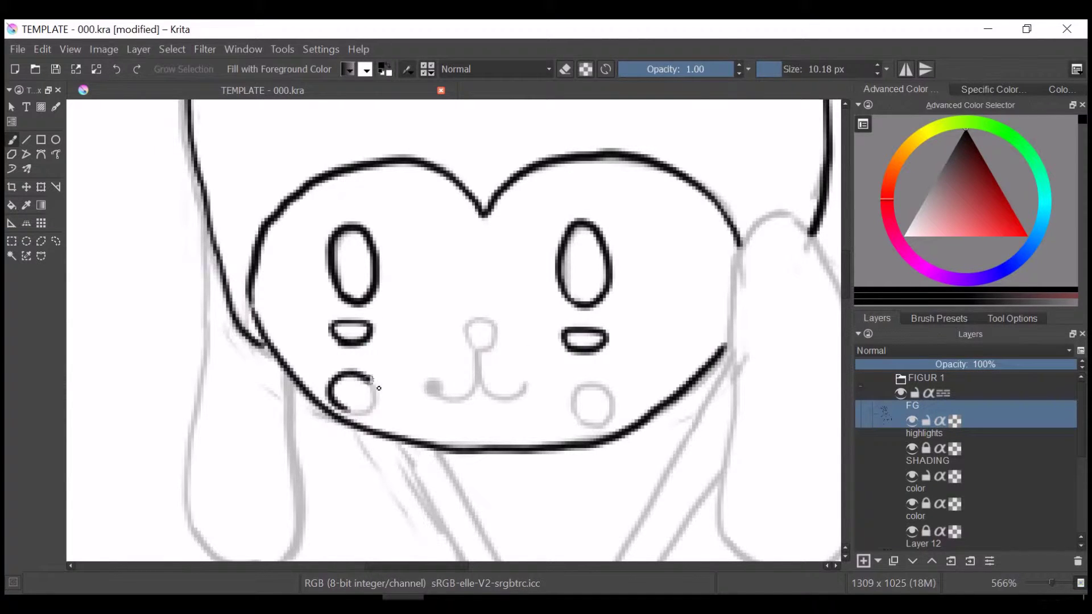
Redraw the lower cheek circles and ink the mouth.
drag(591, 387, 586, 388)
drag(432, 380, 478, 360)
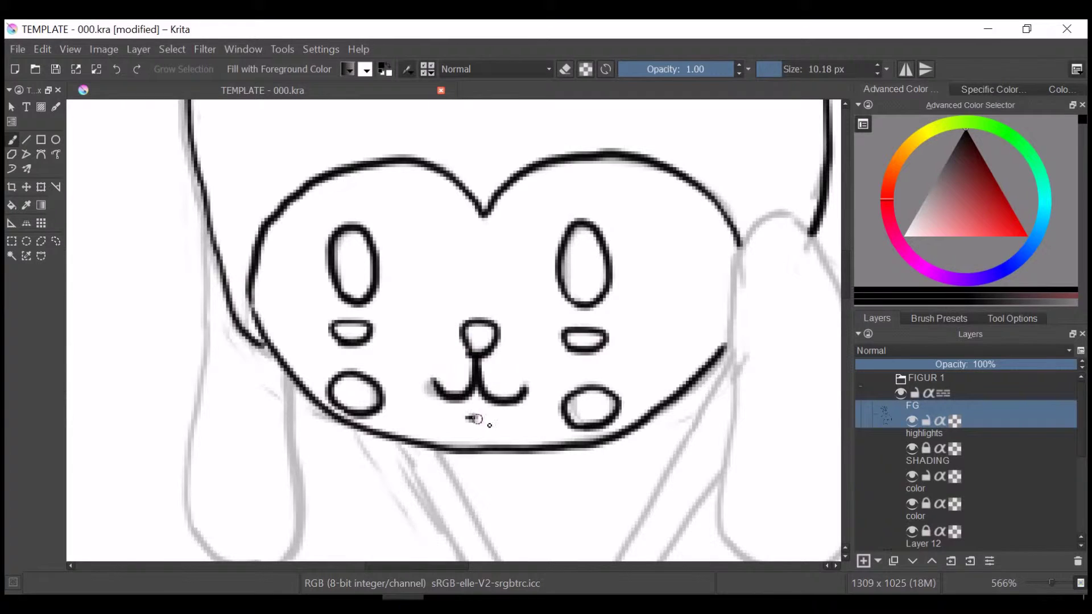
scroll(824, 232, up, 8)
scroll(559, 193, down, 3)
key(e)
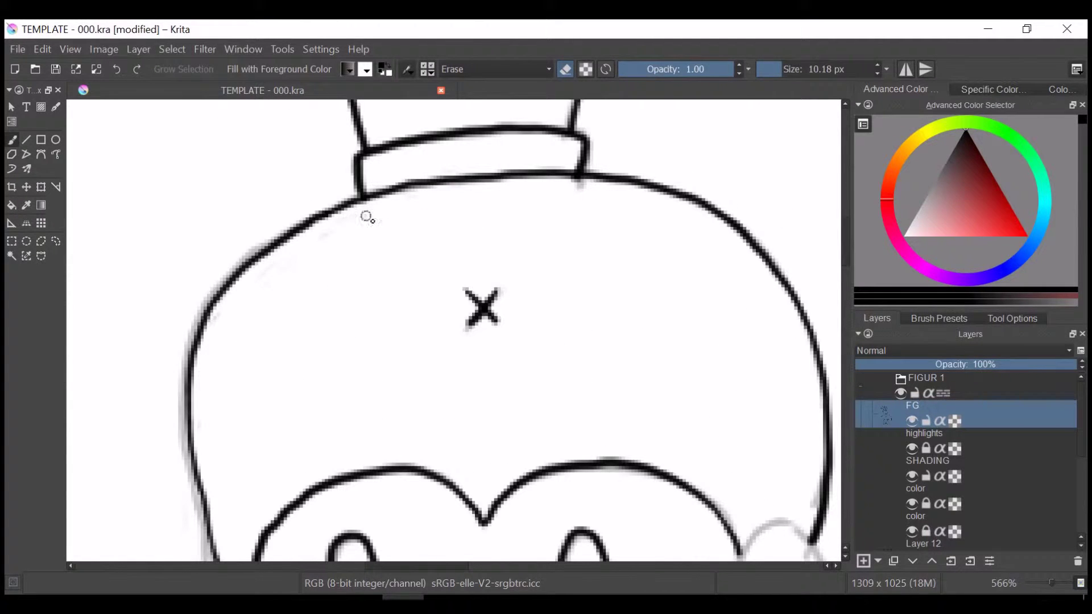
key(e)
scroll(512, 284, down, 5)
scroll(512, 285, left, 3)
Ink the left and right ear outlines.
mouse_move(378, 108)
mouse_down()
mouse_move(355, 398)
mouse_move(469, 286)
mouse_up()
scroll(468, 168, right, 5)
mouse_move(477, 162)
mouse_down()
mouse_move(569, 475)
mouse_move(512, 123)
mouse_move(471, 165)
mouse_up()
key(e)
key(e)
scroll(489, 330, left, 3)
scroll(443, 515, down, 3)
Ink the rounded top of the body and the straps down to the buckle.
mouse_move(516, 435)
mouse_down()
mouse_move(407, 184)
mouse_move(515, 418)
mouse_up()
scroll(560, 472, up, 2)
mouse_move(562, 471)
mouse_down()
mouse_move(695, 170)
mouse_move(555, 471)
mouse_up()
key(ctrl+z)
drag(708, 210, 569, 500)
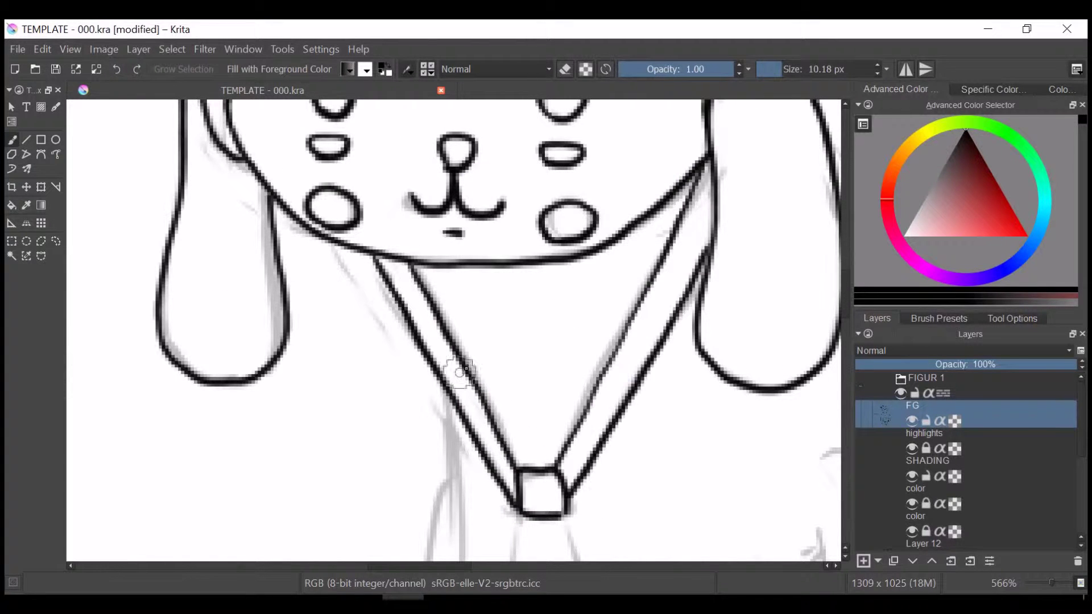
scroll(411, 364, down, 5)
Ink the necktie outline with the music note on it.
drag(520, 194, 488, 418)
drag(563, 193, 626, 424)
drag(488, 421, 624, 426)
mouse_move(538, 359)
mouse_down()
mouse_move(521, 411)
mouse_move(532, 418)
mouse_up()
mouse_move(538, 359)
mouse_down()
mouse_move(586, 421)
mouse_move(569, 422)
mouse_up()
scroll(435, 308, up, 4)
drag(447, 197, 436, 495)
Ink the left arm holding the bag, including its inner line.
scroll(449, 215, down, 4)
drag(450, 222, 401, 512)
scroll(401, 512, down, 5)
mouse_move(401, 165)
mouse_down()
mouse_move(521, 373)
mouse_move(451, 440)
mouse_move(447, 287)
mouse_up()
scroll(455, 301, up, 5)
drag(455, 154, 421, 404)
scroll(382, 427, down, 4)
scroll(657, 223, down, 5)
Ink both upper-leg tubes and join them at the top.
drag(520, 185, 537, 432)
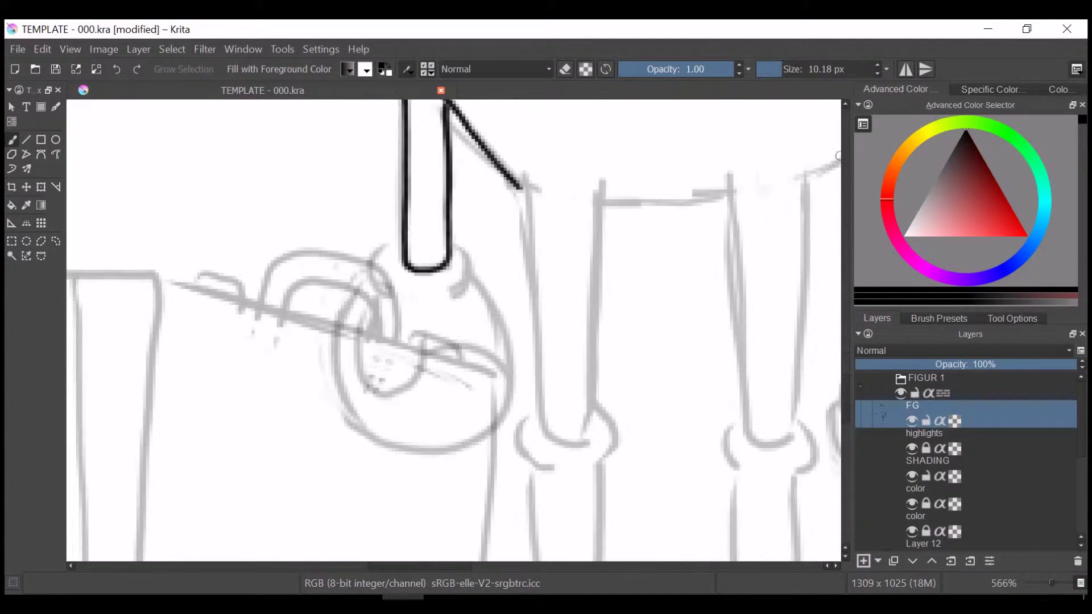
drag(595, 179, 589, 438)
scroll(427, 558, right, 3)
drag(580, 173, 657, 165)
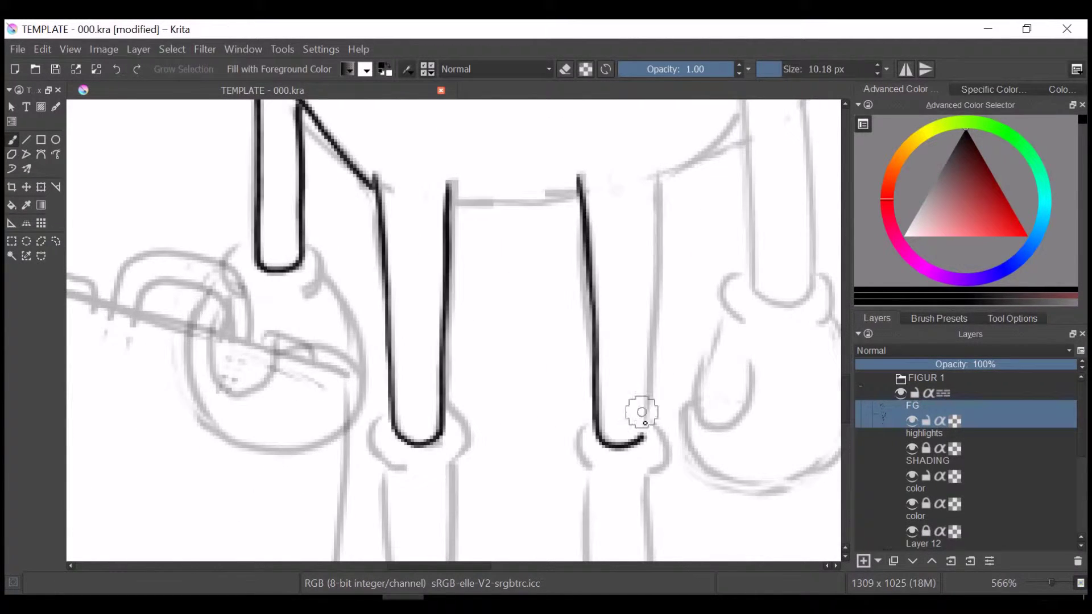
drag(449, 183, 580, 193)
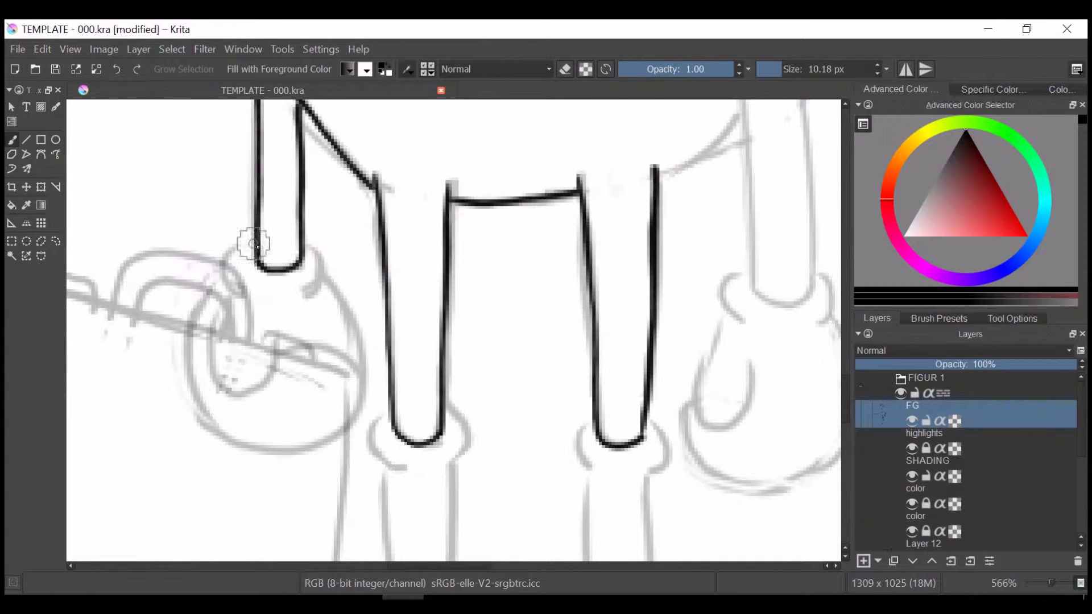
Ink the curled left glove and the right glove's thumb loop and outline.
drag(250, 242, 247, 296)
drag(301, 246, 303, 293)
mouse_move(219, 327)
mouse_down()
mouse_move(267, 329)
mouse_move(351, 441)
mouse_up()
drag(225, 284, 341, 450)
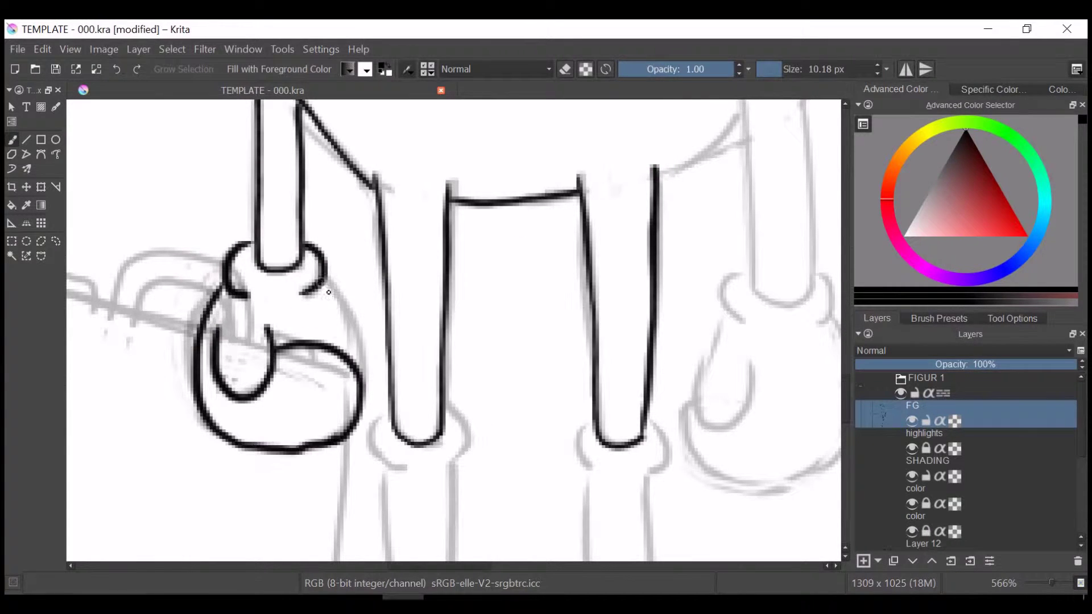
drag(329, 292, 357, 360)
scroll(427, 336, right, 3)
mouse_move(495, 316)
mouse_down()
mouse_move(472, 370)
mouse_move(521, 361)
mouse_move(605, 305)
mouse_up()
drag(465, 409, 600, 313)
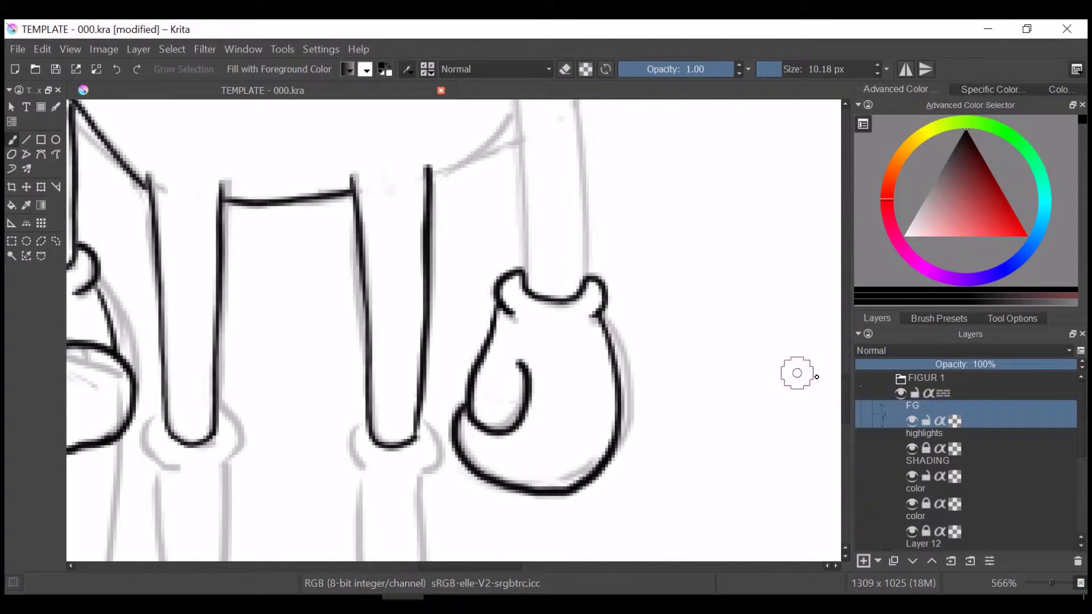
Ink the left and right edges of the right arm.
scroll(797, 373, up, 3)
drag(501, 128, 524, 401)
drag(559, 119, 582, 405)
scroll(574, 356, up, 10)
scroll(438, 121, down, 5)
Trace the left and right body outlines in black.
drag(501, 341, 523, 561)
drag(512, 99, 514, 342)
scroll(512, 227, up, 12)
drag(433, 285, 522, 450)
scroll(263, 500, down, 7)
drag(517, 101, 566, 487)
scroll(565, 487, up, 4)
scroll(512, 284, up, 8)
drag(455, 102, 559, 484)
scroll(559, 484, down, 6)
Ink the right arm line and the curved shoulder line.
drag(591, 171, 575, 524)
scroll(427, 378, up, 6)
drag(427, 378, 512, 323)
drag(593, 160, 579, 222)
key(ctrl+z)
drag(594, 148, 570, 234)
key(minus)
key(minus)
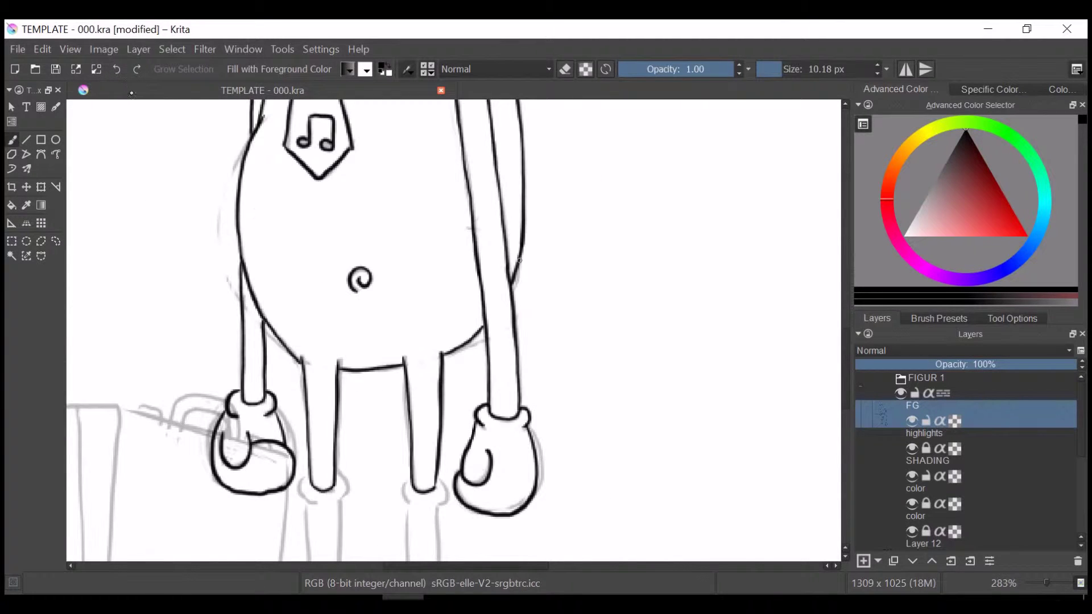
scroll(520, 260, down, 4)
key(plus)
key(plus)
scroll(517, 370, down, 2)
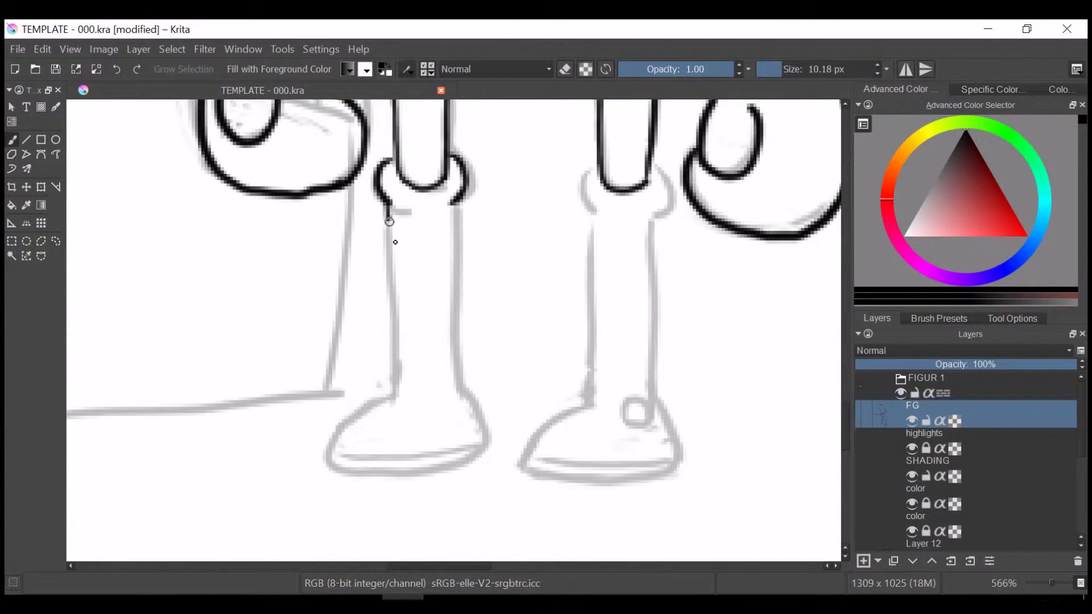
Ink the left leg's sides, foot curve and sole.
drag(392, 206, 394, 407)
drag(453, 200, 488, 446)
mouse_move(393, 405)
mouse_down()
mouse_move(485, 456)
mouse_move(385, 453)
mouse_move(489, 443)
mouse_up()
Ink the right leg from the knee down, plus its foot, soles and ankle circle.
drag(599, 169, 600, 206)
key(ctrl+z)
drag(648, 171, 648, 215)
drag(598, 170, 601, 206)
drag(648, 215, 677, 456)
drag(596, 222, 634, 480)
drag(535, 458, 676, 455)
drag(634, 395, 632, 397)
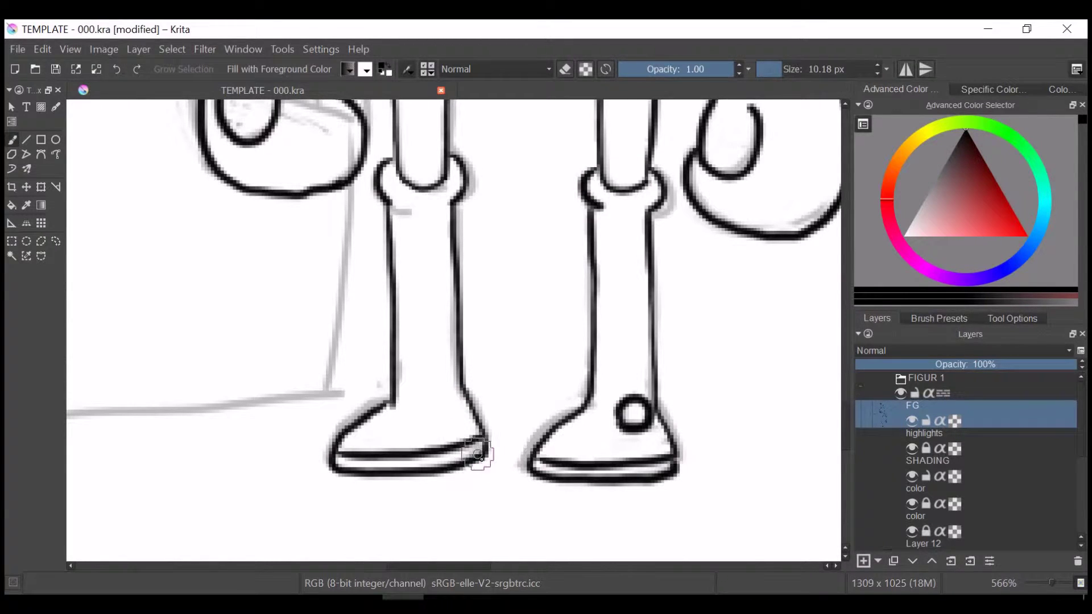
Ink the right boot's inner line, a short dash and a cross stripe.
mouse_move(595, 223)
mouse_down()
mouse_move(628, 224)
mouse_move(632, 401)
mouse_up()
key(ctrl+z)
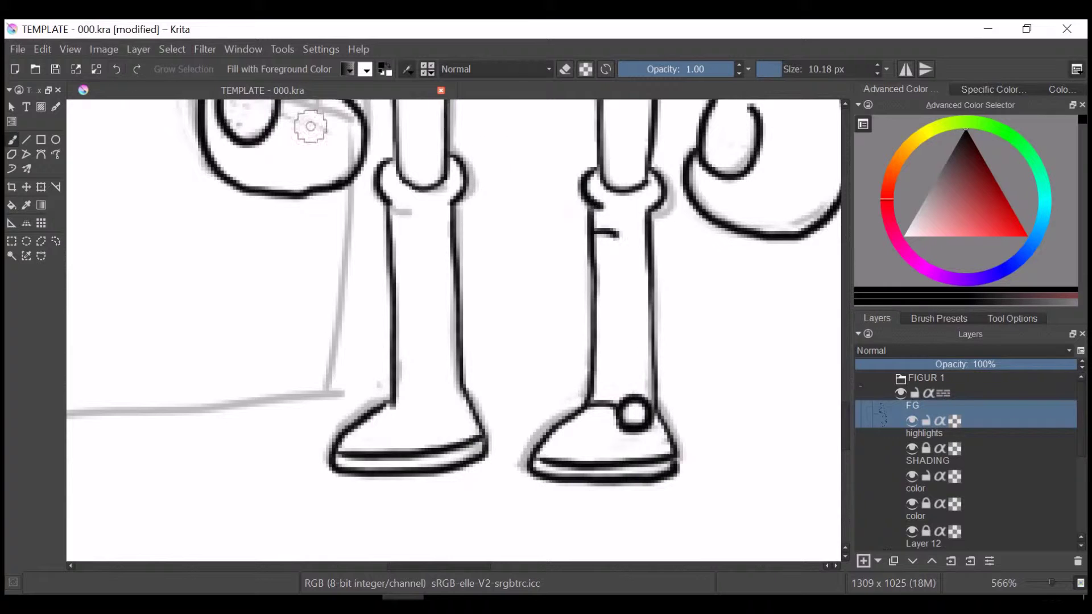
drag(629, 224, 631, 401)
drag(600, 251, 623, 249)
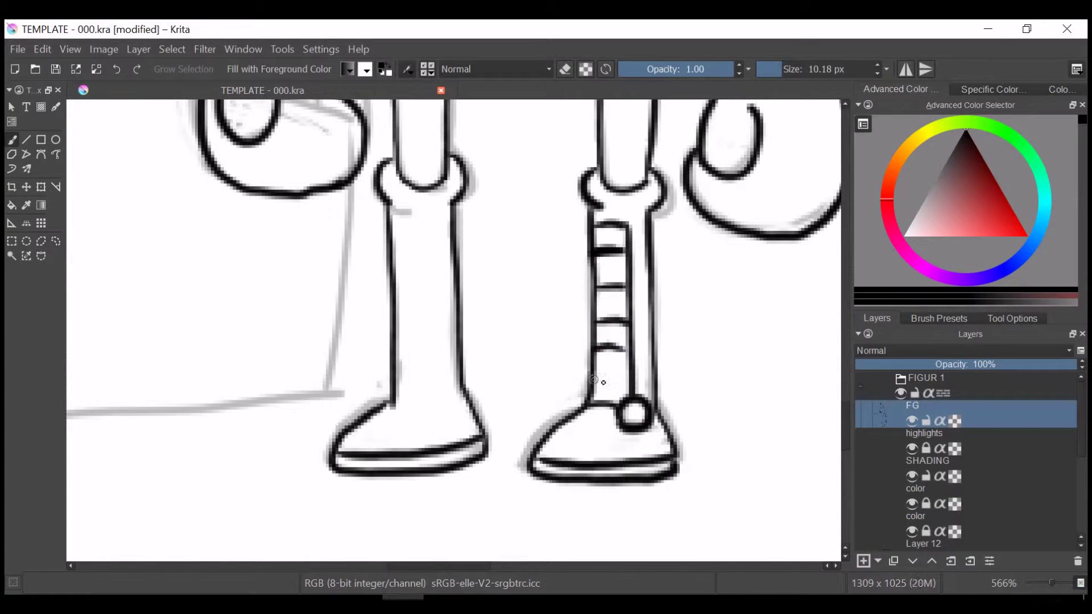
drag(592, 376, 629, 374)
Ink the left boot's top cap, inner line and its series of cross stripes.
drag(392, 403, 432, 401)
drag(430, 304, 432, 400)
drag(392, 219, 427, 310)
drag(393, 376, 431, 373)
drag(394, 340, 430, 339)
drag(394, 308, 436, 306)
drag(391, 247, 428, 243)
key(e)
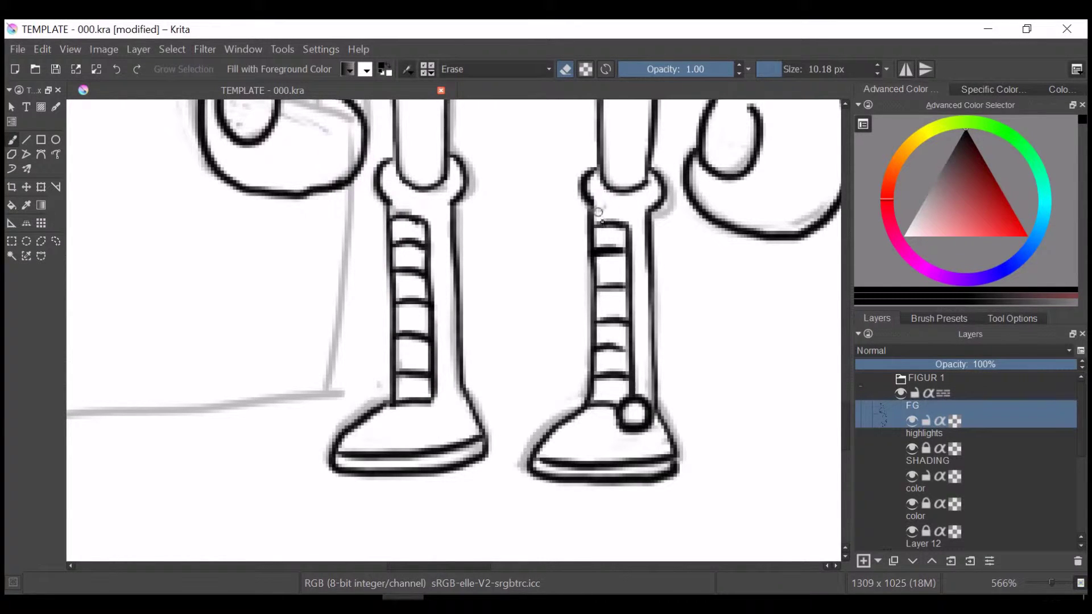
key(e)
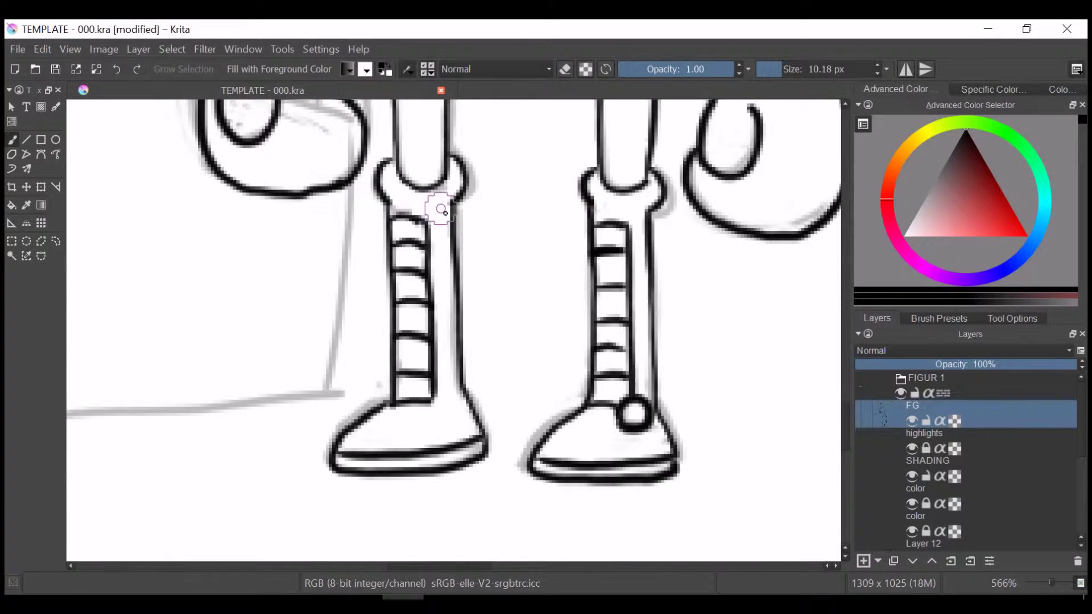
Ink the bag's edges, middle line and both handle arcs, then zoom out.
scroll(441, 211, down, 1)
mouse_move(305, 234)
mouse_down()
mouse_move(337, 468)
mouse_move(401, 501)
mouse_move(420, 215)
mouse_move(403, 501)
mouse_up()
drag(359, 216, 375, 501)
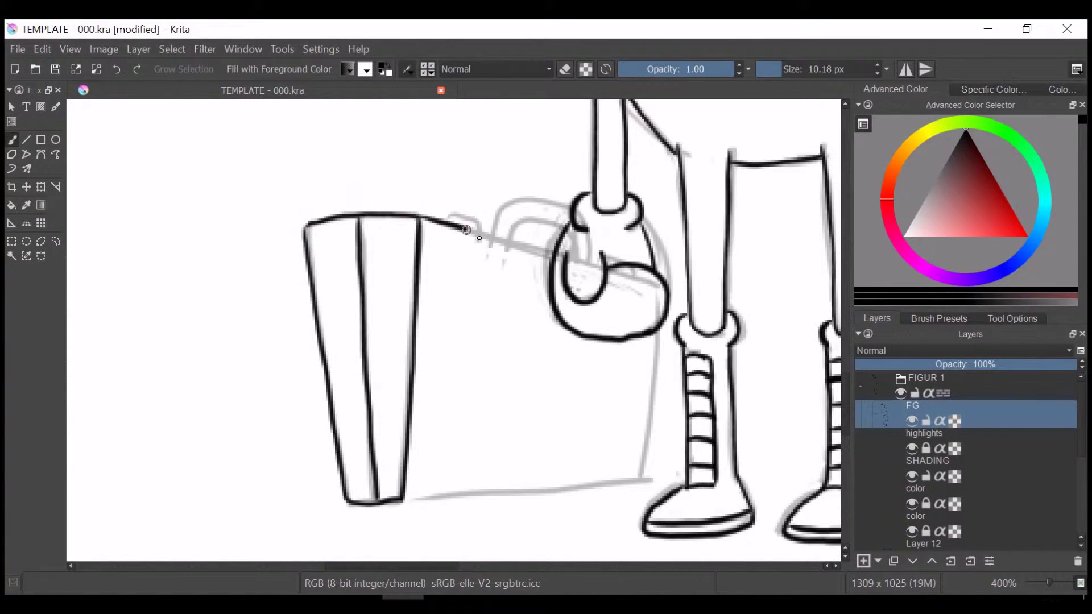
drag(467, 230, 552, 259)
drag(401, 500, 640, 477)
drag(651, 336, 640, 475)
drag(538, 218, 563, 230)
drag(490, 242, 574, 211)
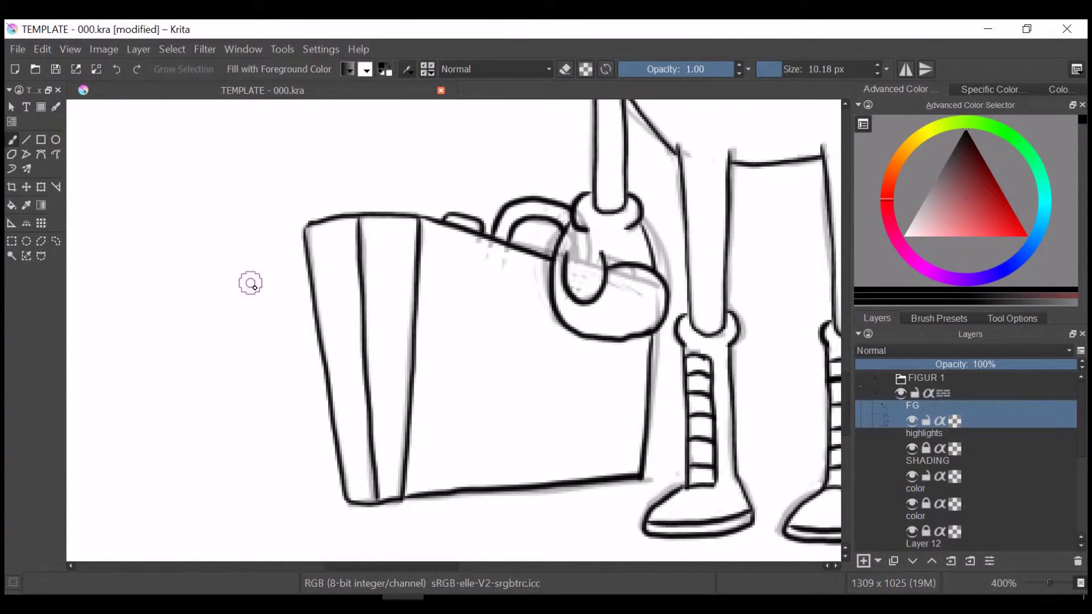
key(minus)
key(minus)
key(minus)
scroll(939, 484, down, 2)
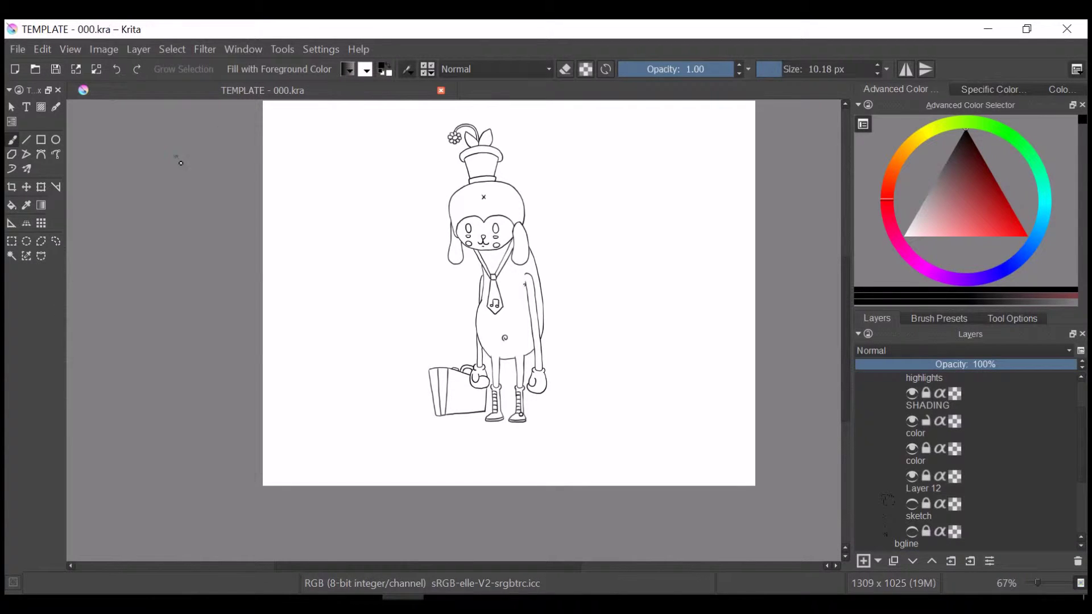
Pick teal and fill the selected body area on the lower colour layer.
click(979, 205)
click(1047, 195)
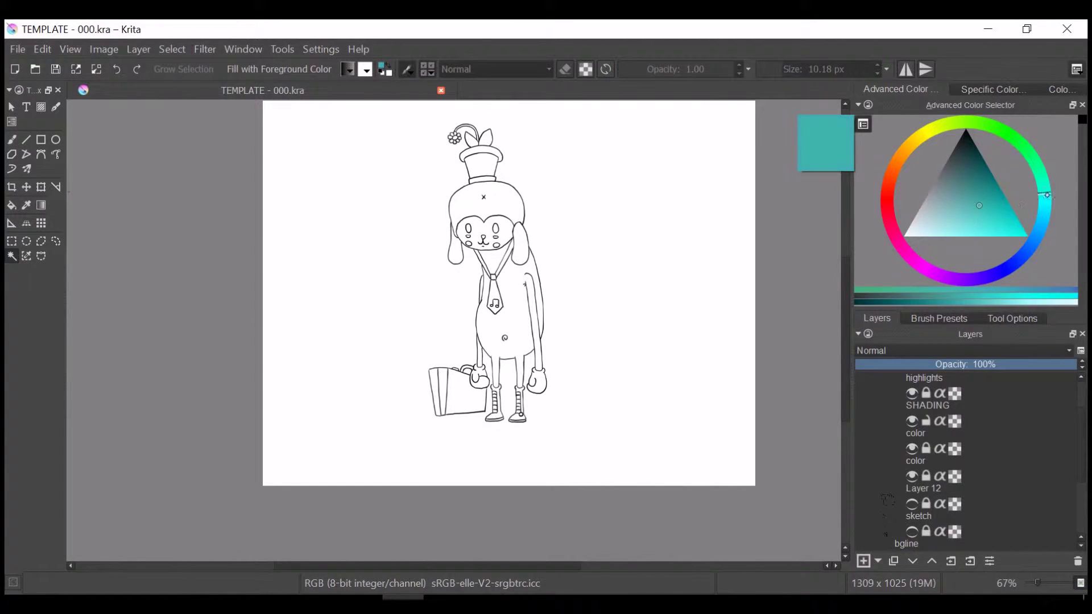
scroll(887, 500, up, 3)
click(933, 495)
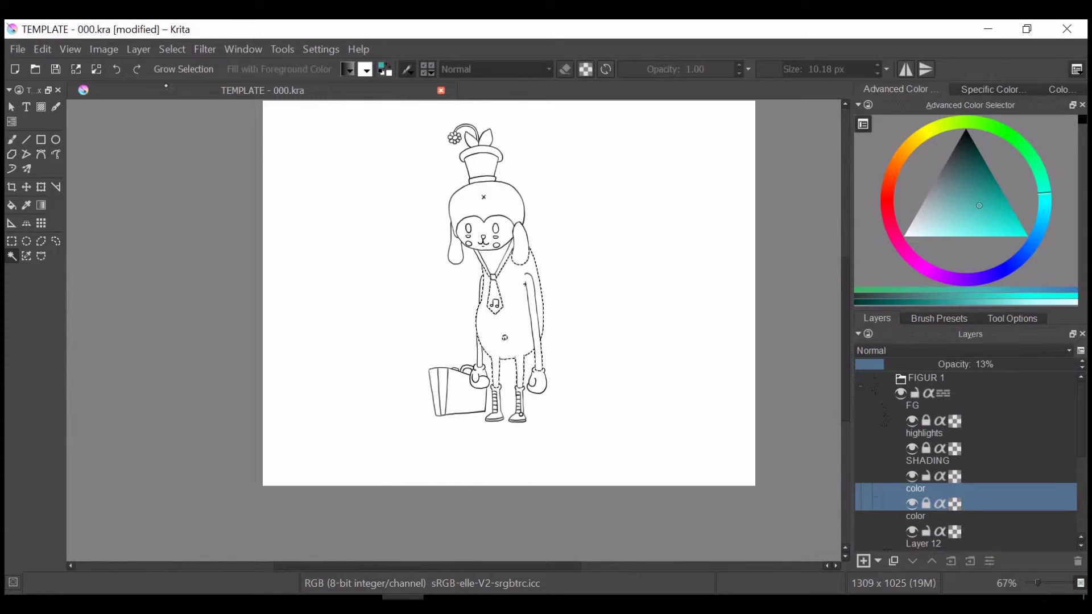
click(932, 524)
click(279, 69)
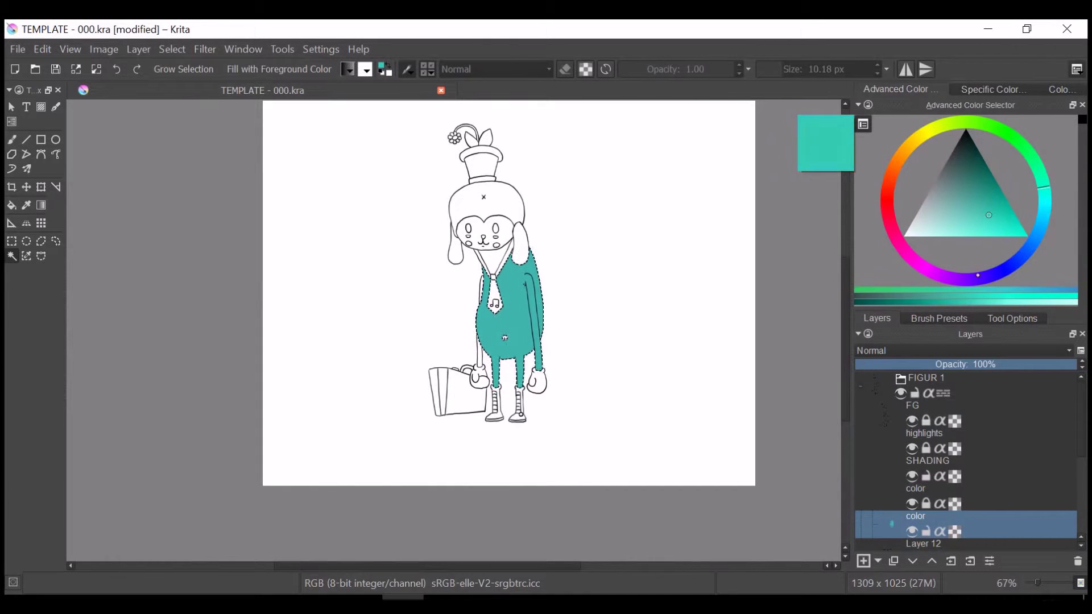
click(172, 49)
click(188, 85)
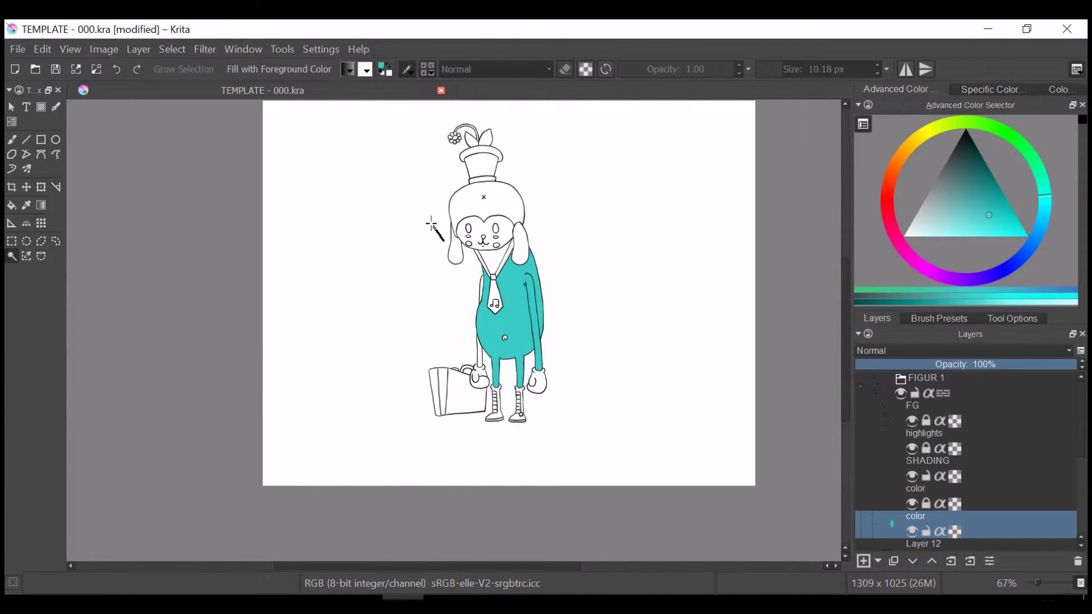
Select the head's interior on the line art layer and fill it teal.
key(1)
click(933, 424)
click(1013, 318)
click(877, 318)
click(376, 182)
key(shift+BackSpace)
click(491, 287)
key(plus)
Fill the left and right ears teal on the colour layer.
key(Page_Down)
key(Page_Down)
key(Page_Down)
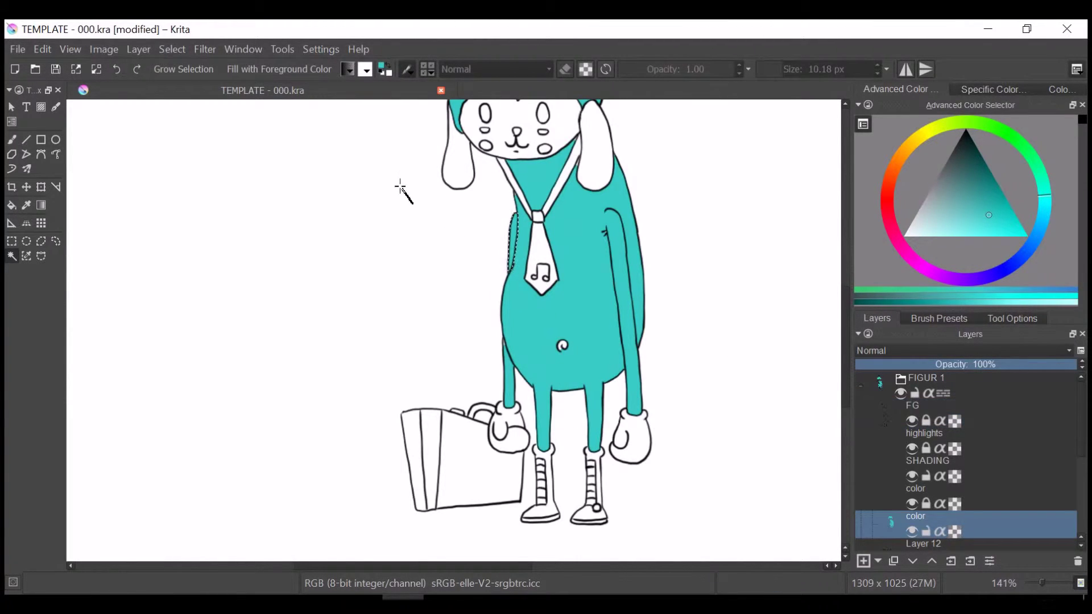
click(455, 165)
key(shift+BackSpace)
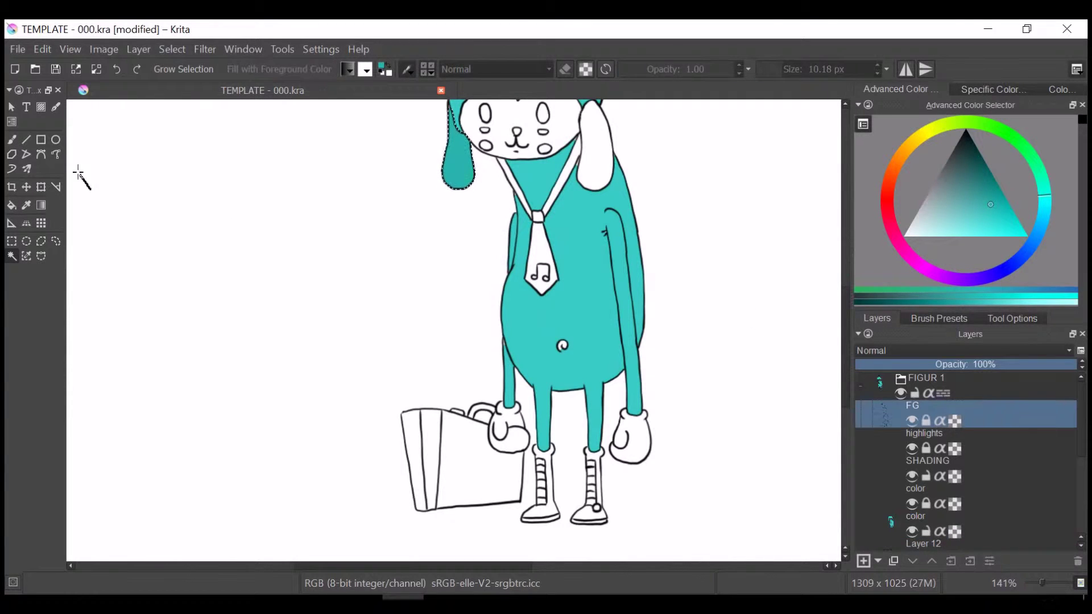
click(594, 147)
key(shift+BackSpace)
click(885, 201)
Switch to red and fill both boxing gloves.
click(173, 49)
click(195, 83)
click(509, 429)
key(shift+BackSpace)
click(630, 438)
key(Page_Down)
key(Page_Down)
key(Page_Down)
key(shift+BackSpace)
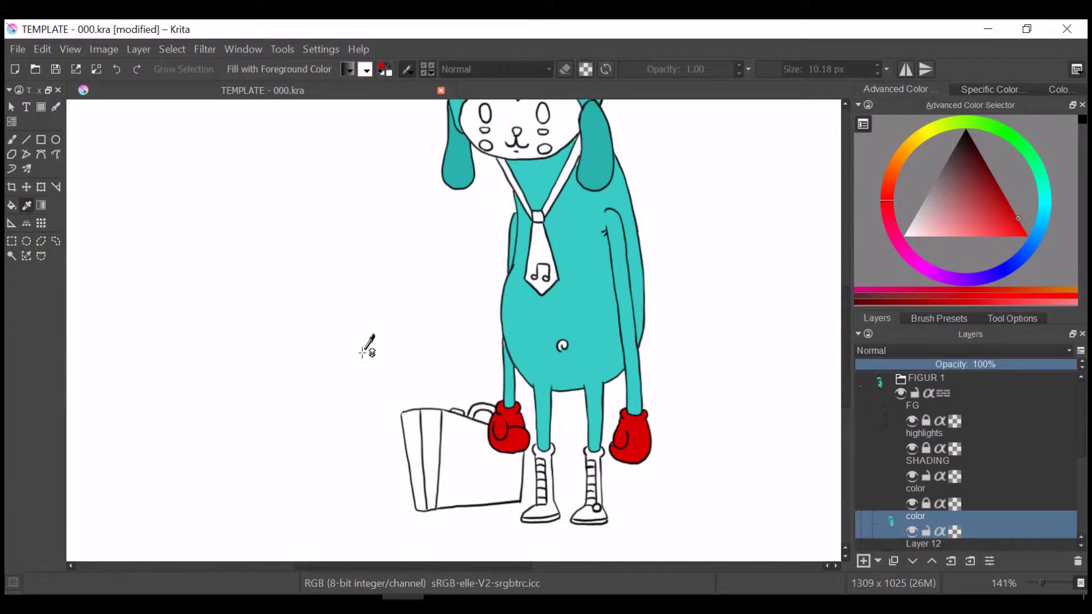
Sample the body's teal again and return to the brush, zoomed in.
click(570, 371)
key(b)
key(ctrl+plus)
key(ctrl+plus)
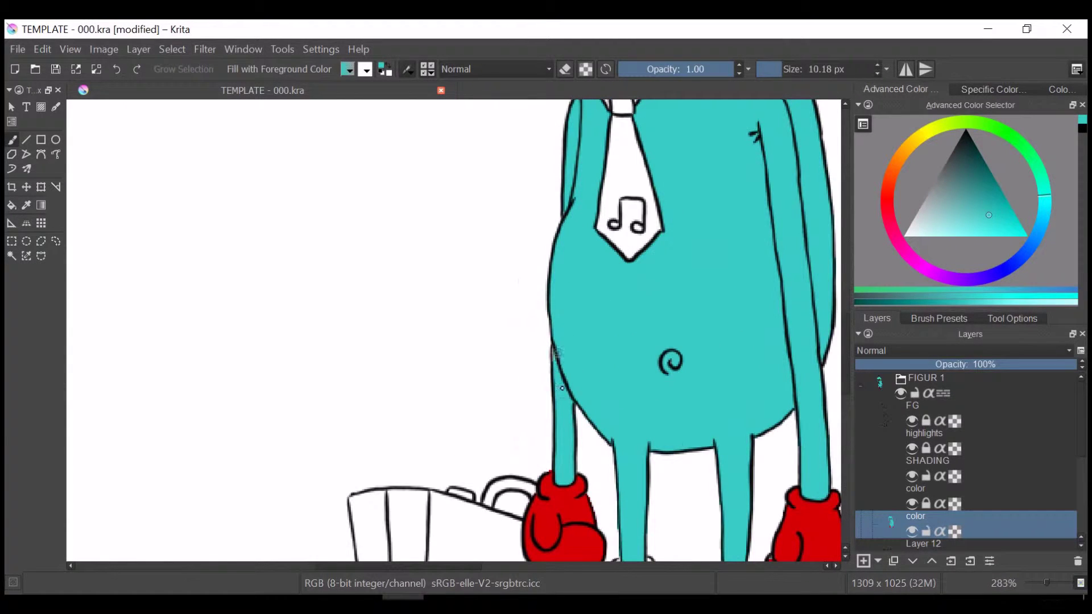
scroll(558, 353, down, 3)
scroll(449, 181, up, 7)
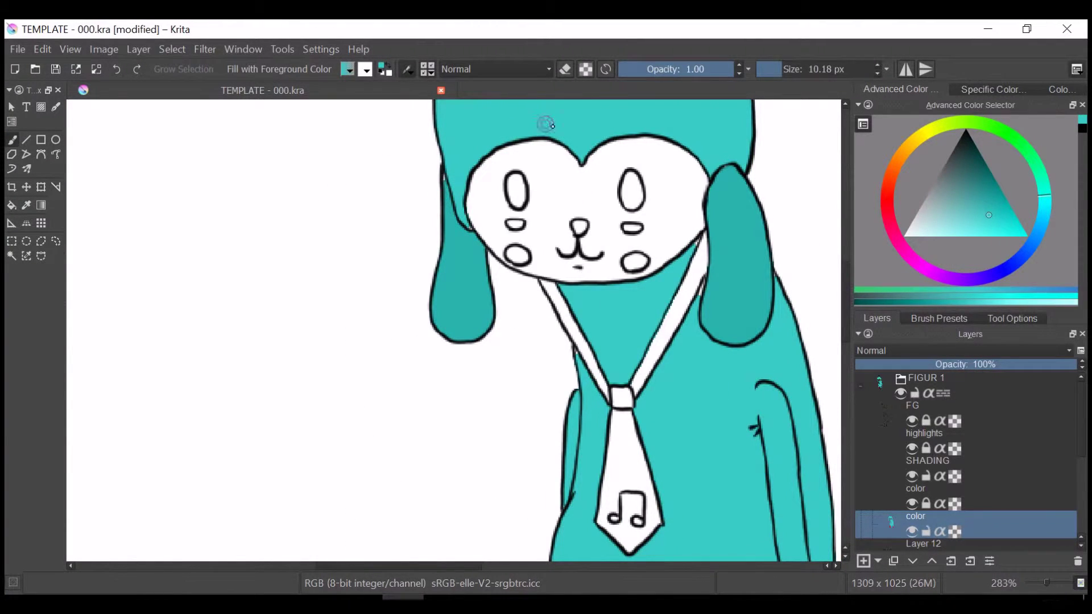
Add white eye highlights on the highlights layer.
scroll(573, 350, up, 3)
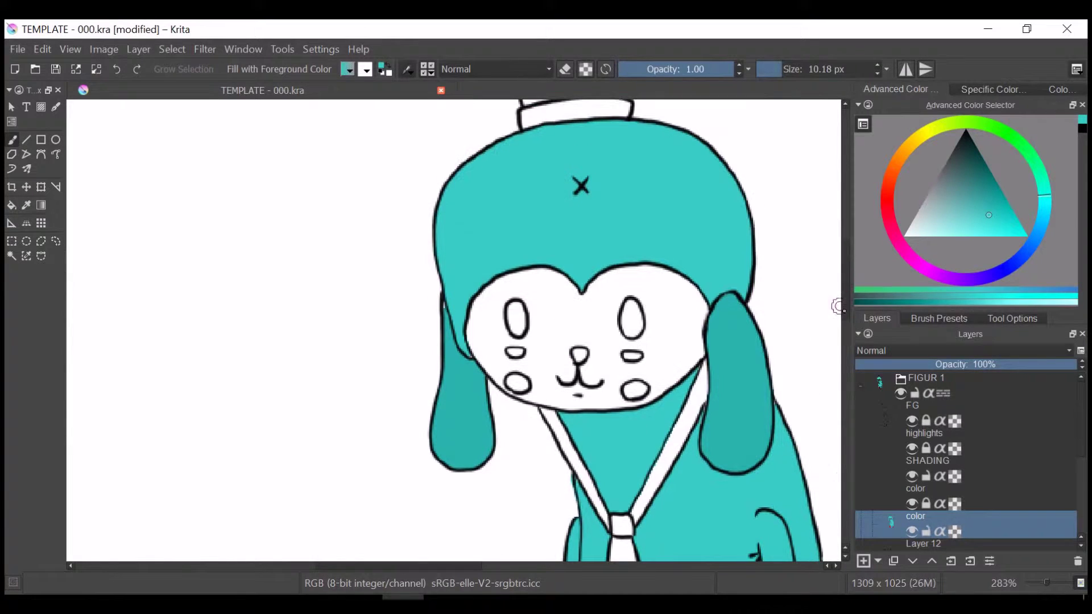
scroll(838, 126, down, 4)
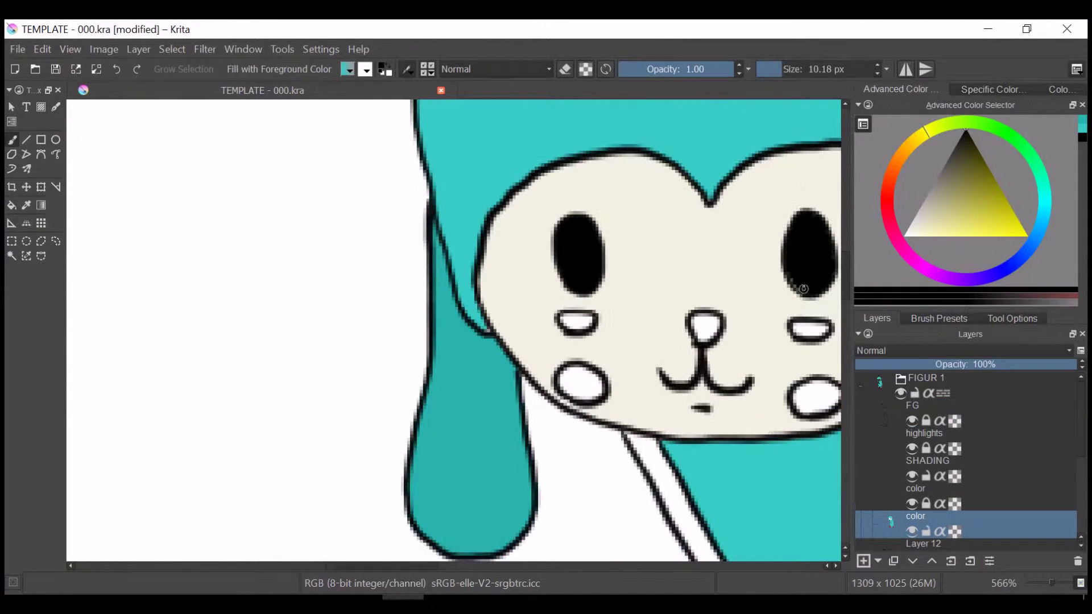
key(Page_Up)
key(Page_Up)
key(Page_Up)
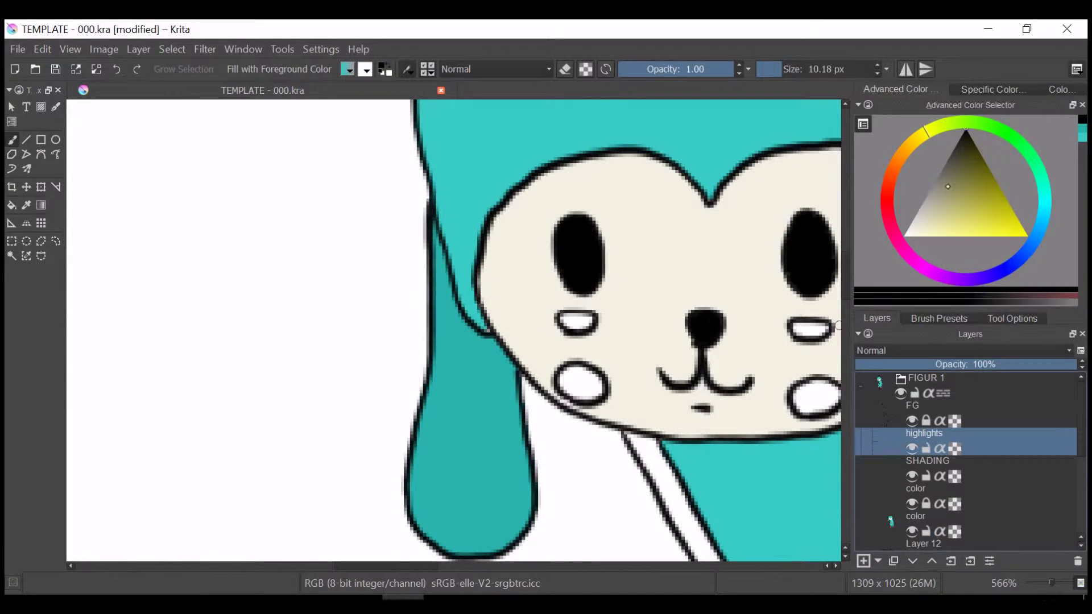
ctrl+click(567, 237)
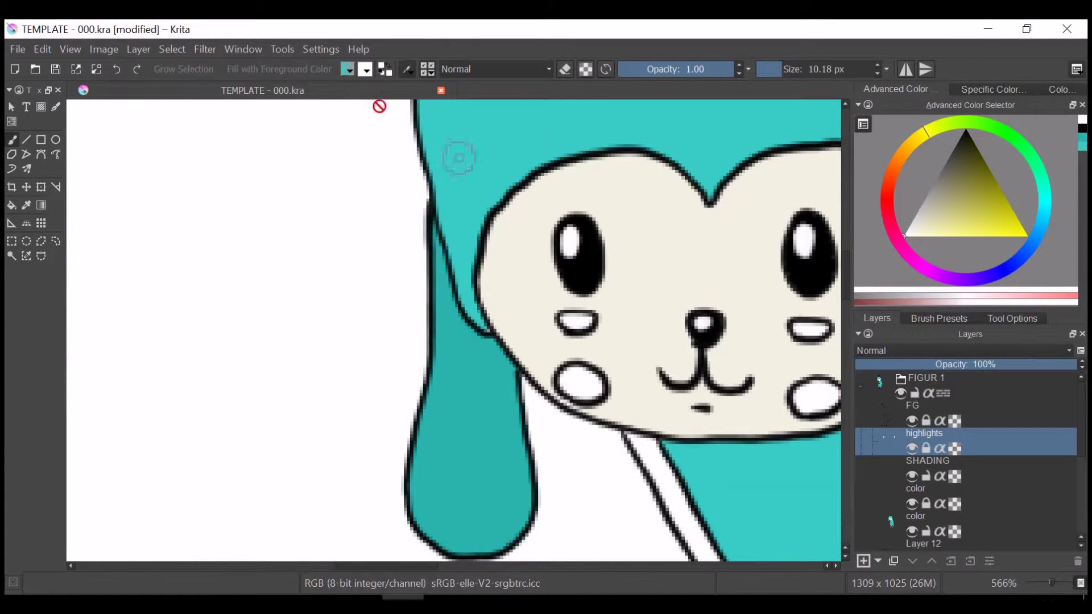
Fill the cheek marks light pink on the colour layer and fit the figure in view.
key(Page_Down)
key(Page_Down)
key(Page_Down)
click(586, 321)
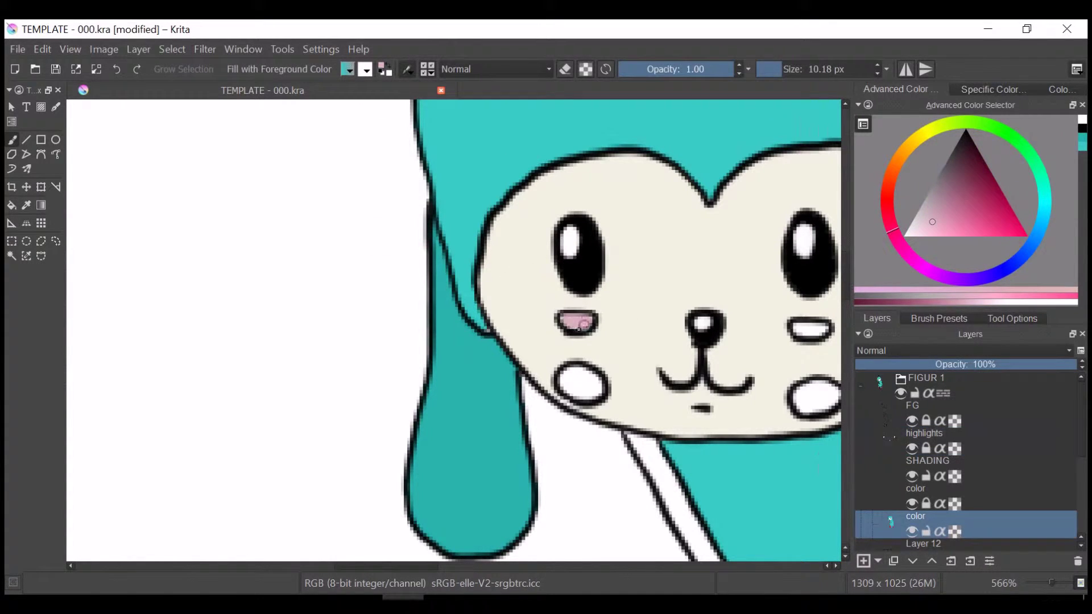
scroll(445, 549, right, 5)
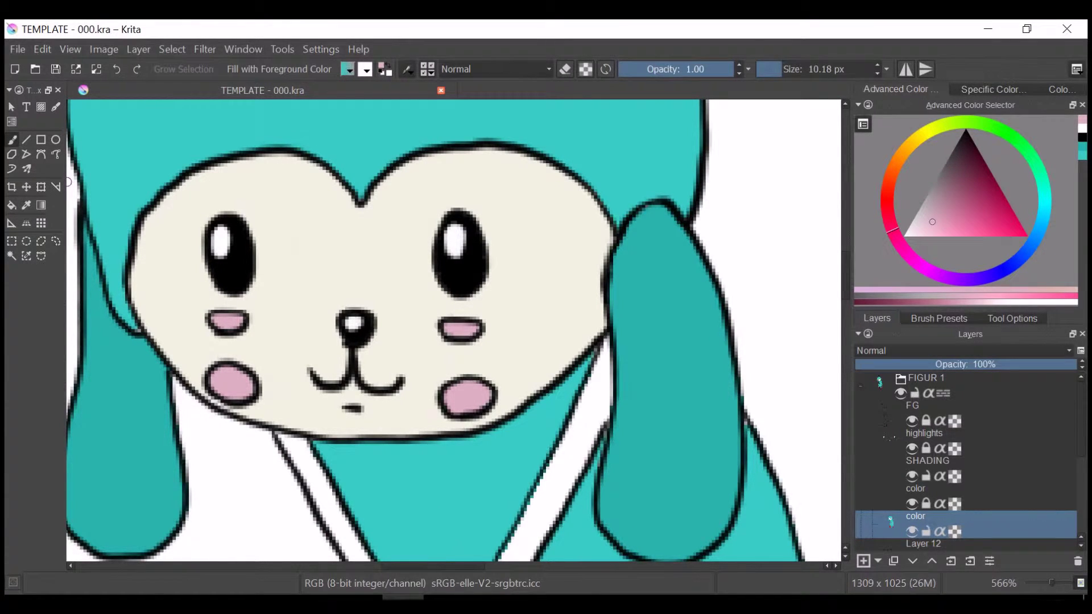
key(2)
ctrl+scroll(464, 250, up, 5)
scroll(107, 103, down, 10)
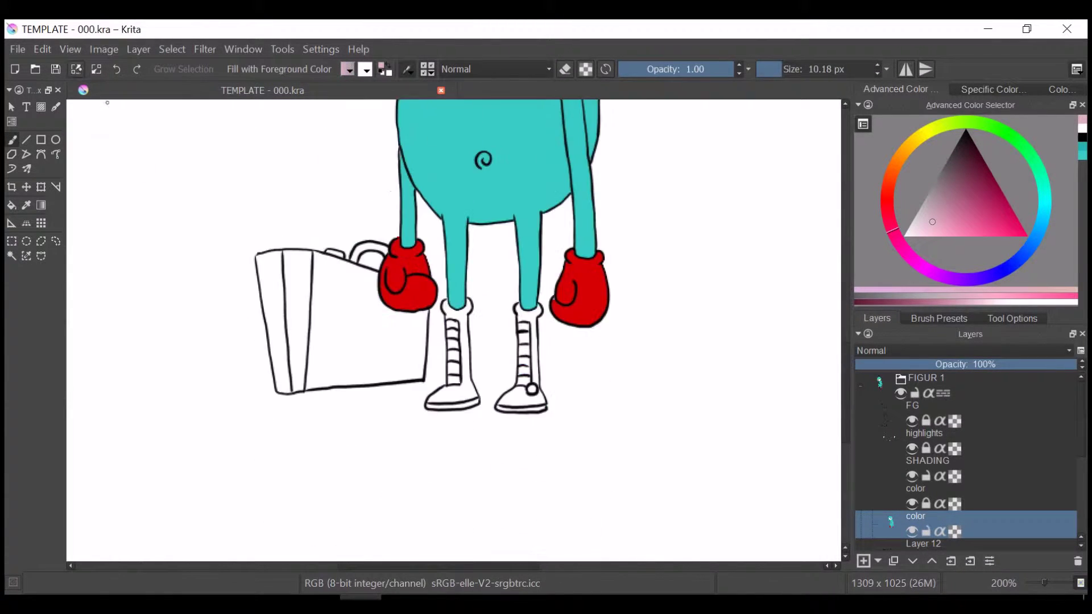
Sample the glove red and fill both boots and the right shoe red.
key(plus)
key(plus)
ctrl+click(657, 278)
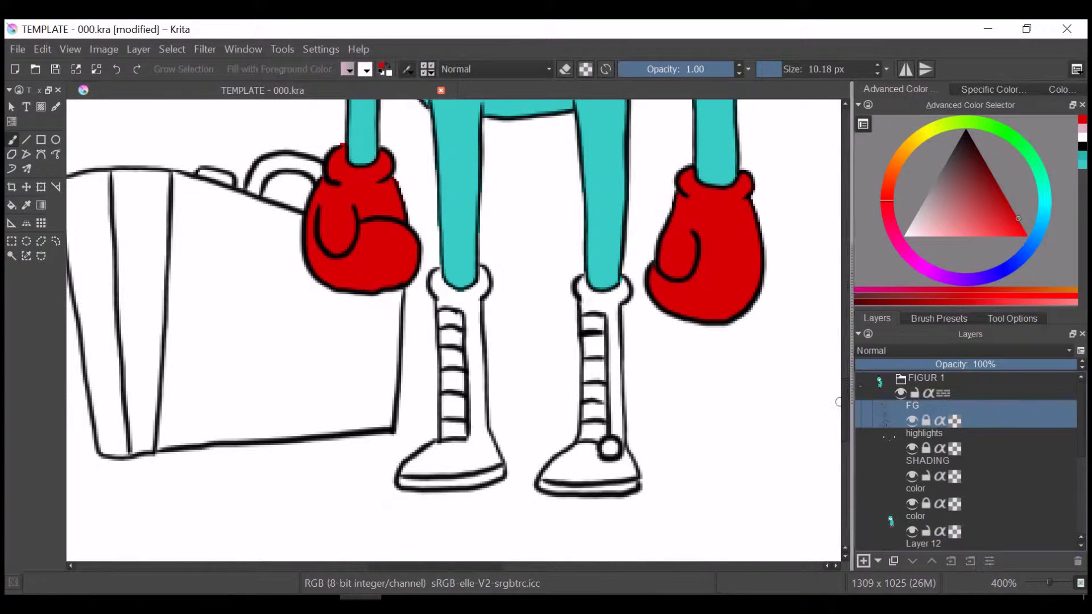
click(11, 256)
click(478, 370)
key(shift+BackSpace)
click(617, 410)
key(shift+BackSpace)
click(558, 473)
click(881, 525)
key(shift+BackSpace)
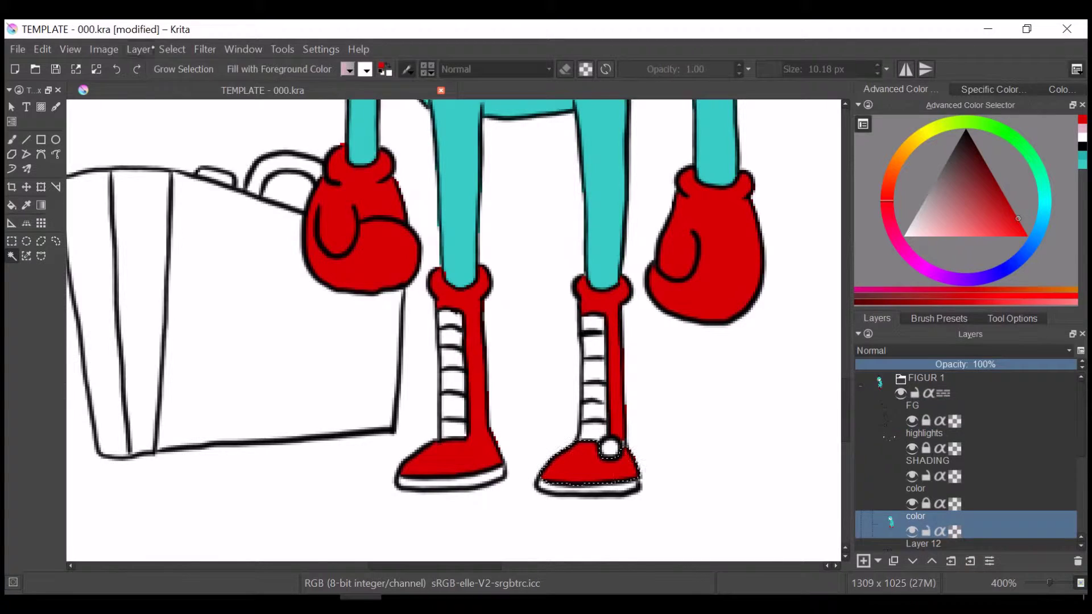
key(ctrl+shift+a)
click(11, 140)
Give the Bg layer a radial purple gradient and a solid purple fill.
scroll(967, 455, down, 3)
click(911, 518)
click(942, 276)
key(g)
drag(543, 376, 179, 174)
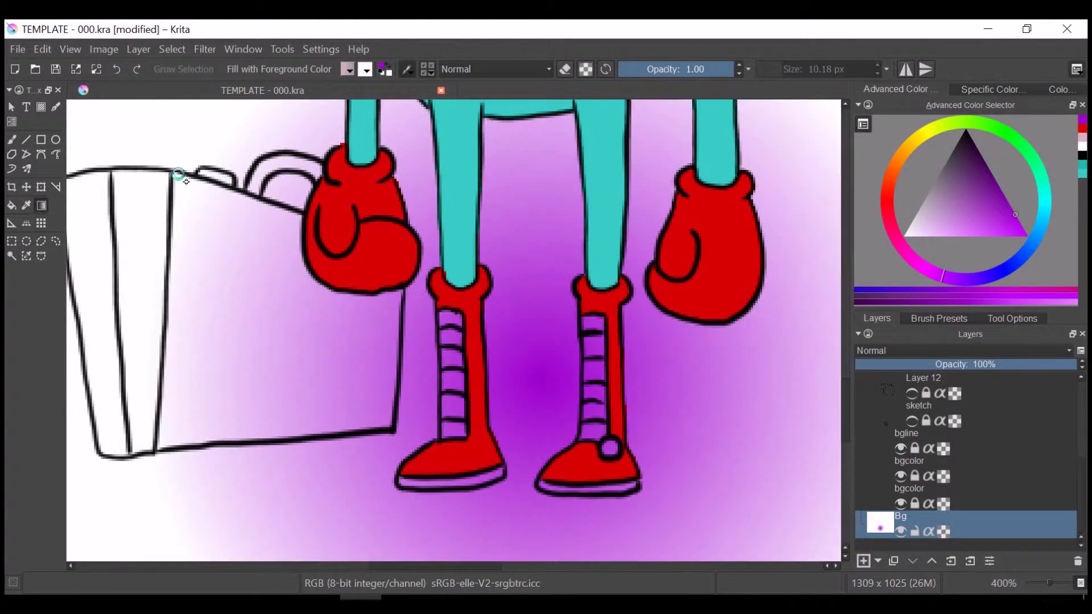
click(238, 69)
scroll(891, 521, up, 5)
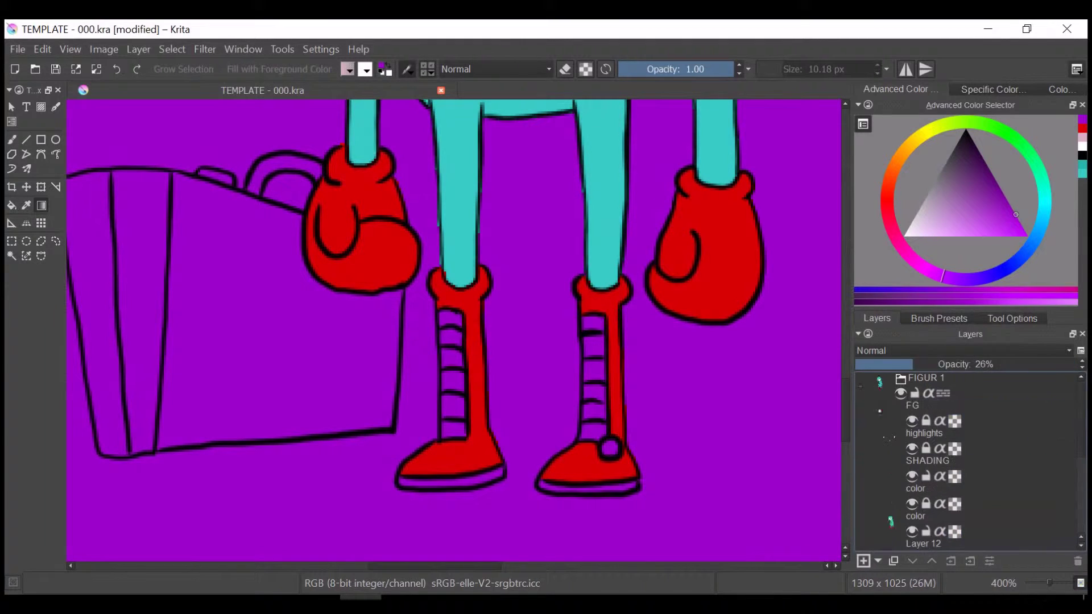
Paint the boot laces warm near-white on the figure's colour layer.
click(891, 521)
key(b)
click(920, 135)
click(914, 229)
drag(455, 348, 455, 403)
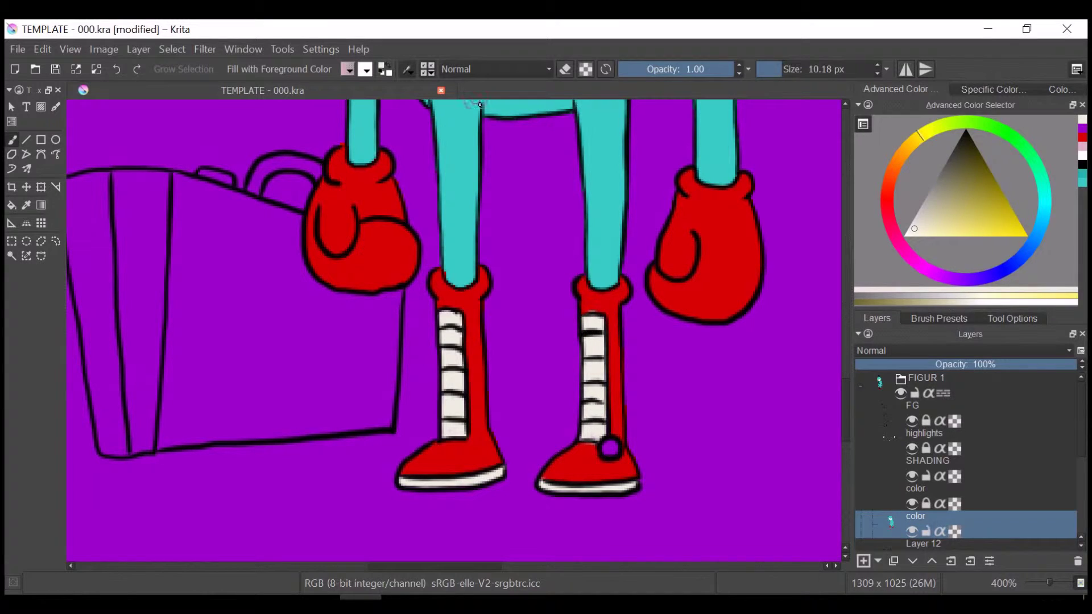
Paint the dot on the right shoe yellow.
ctrl+click(477, 102)
ctrl+click(607, 453)
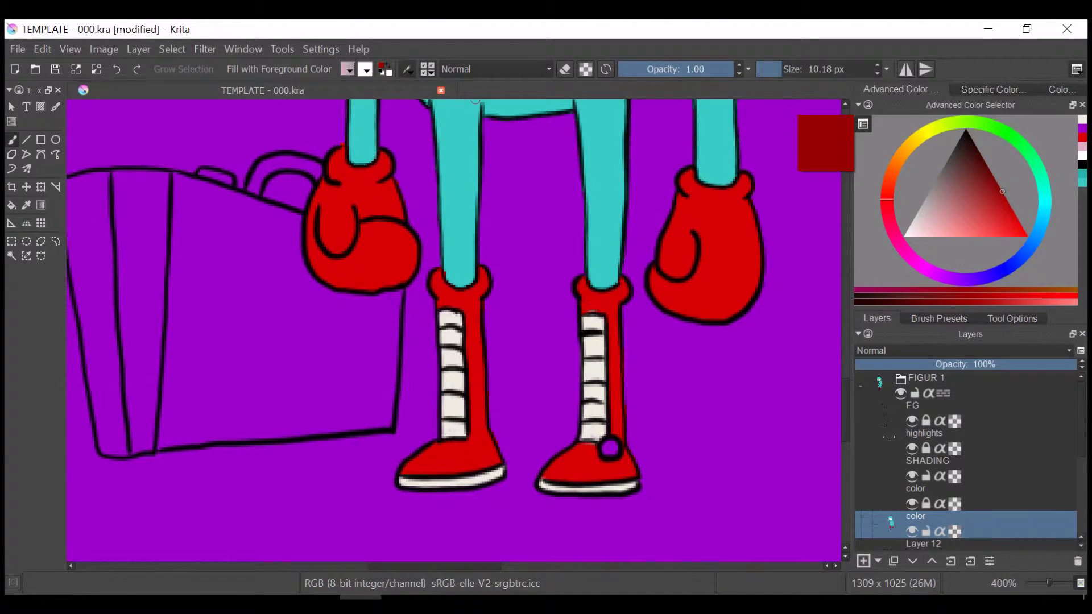
click(610, 449)
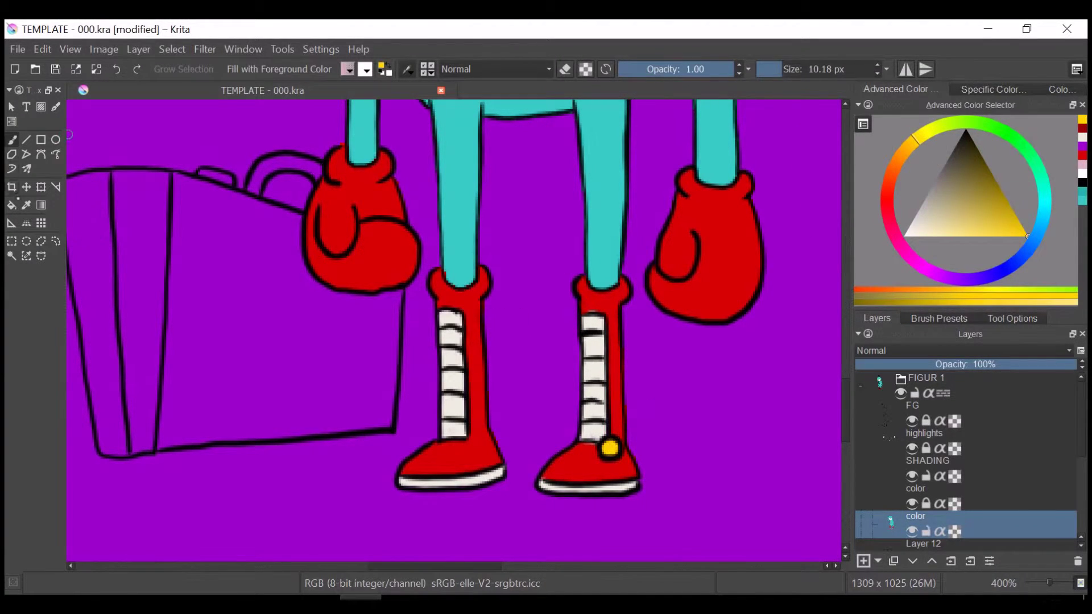
ctrl+click(576, 301)
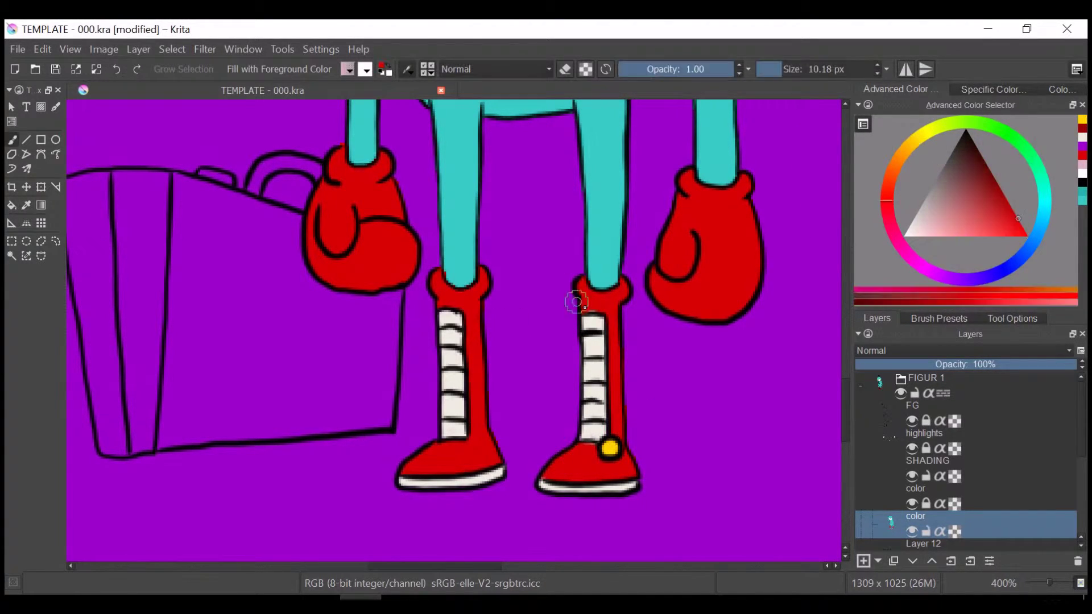
Fill the bag handle dark brown and the bag front orange-brown.
ctrl+click(630, 453)
click(284, 162)
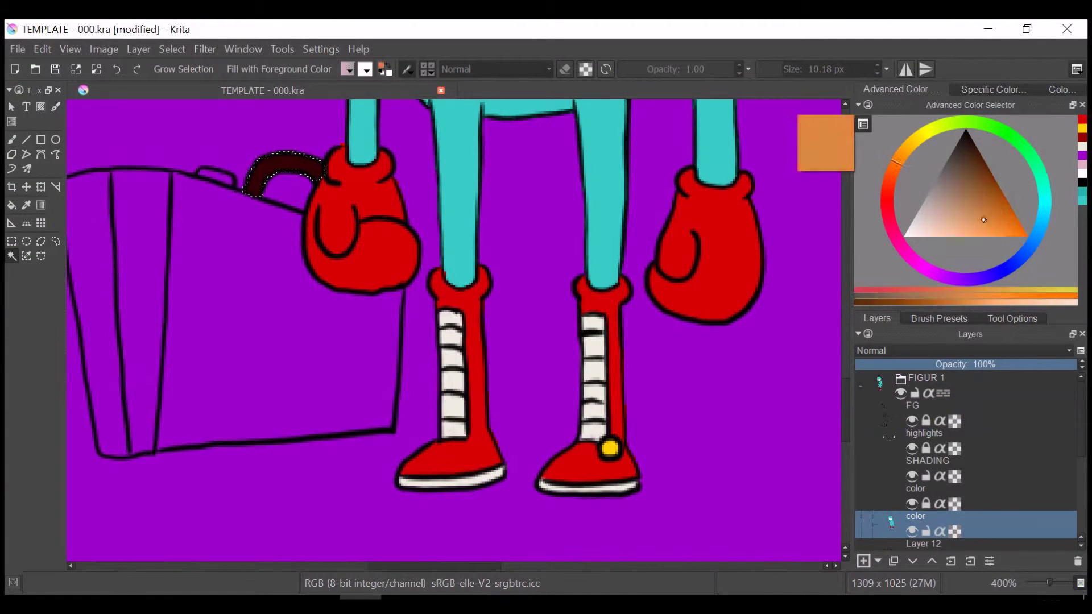
drag(896, 162, 893, 169)
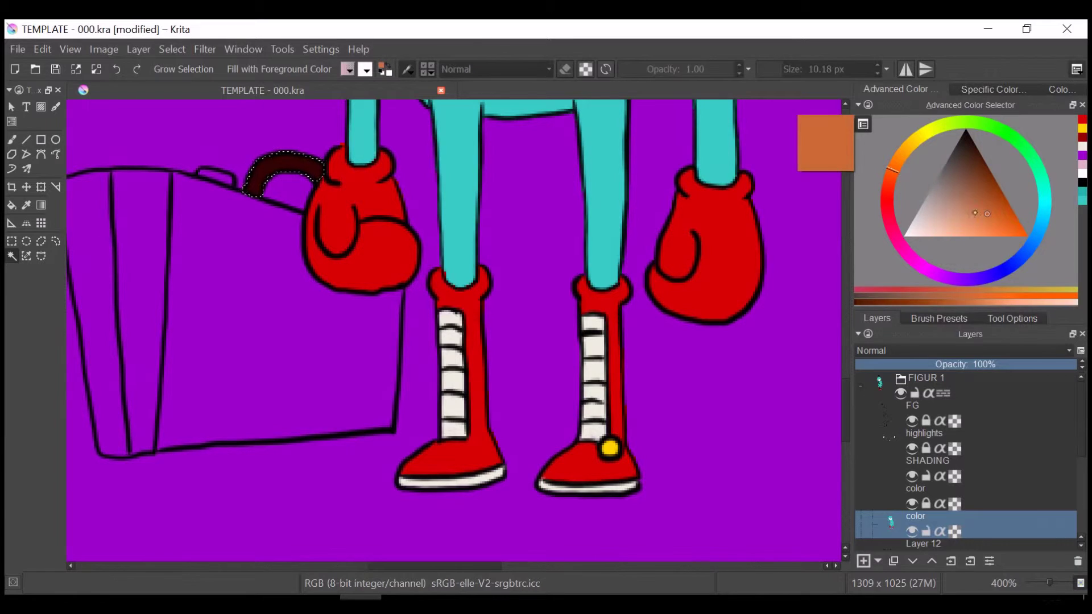
click(212, 276)
click(250, 69)
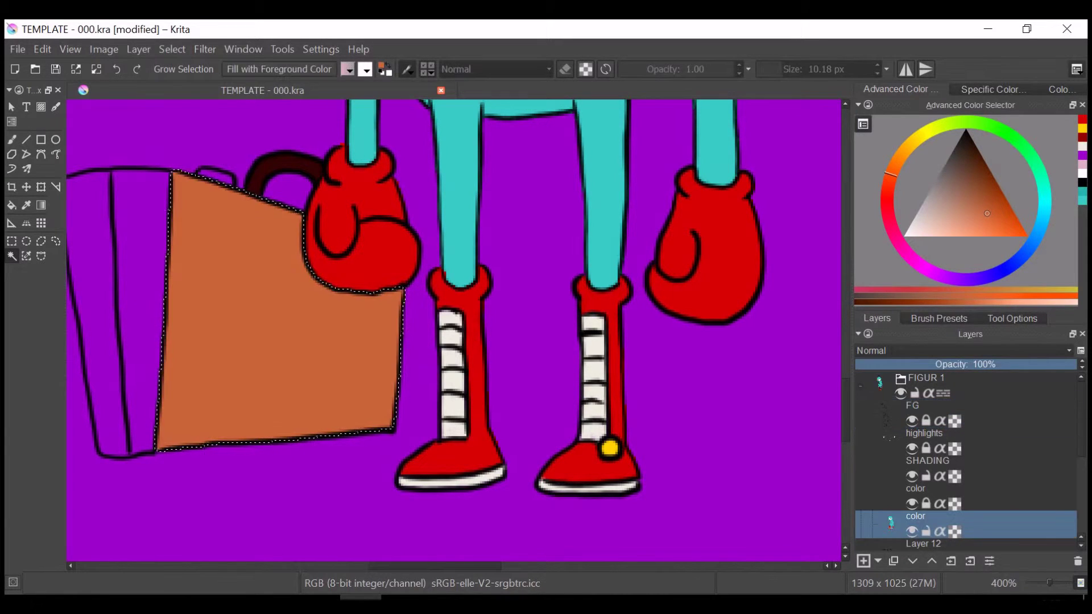
Fill both bag side strips darker brown, then clear the selection.
drag(987, 213, 996, 201)
click(142, 307)
key(shift+BackSpace)
click(107, 311)
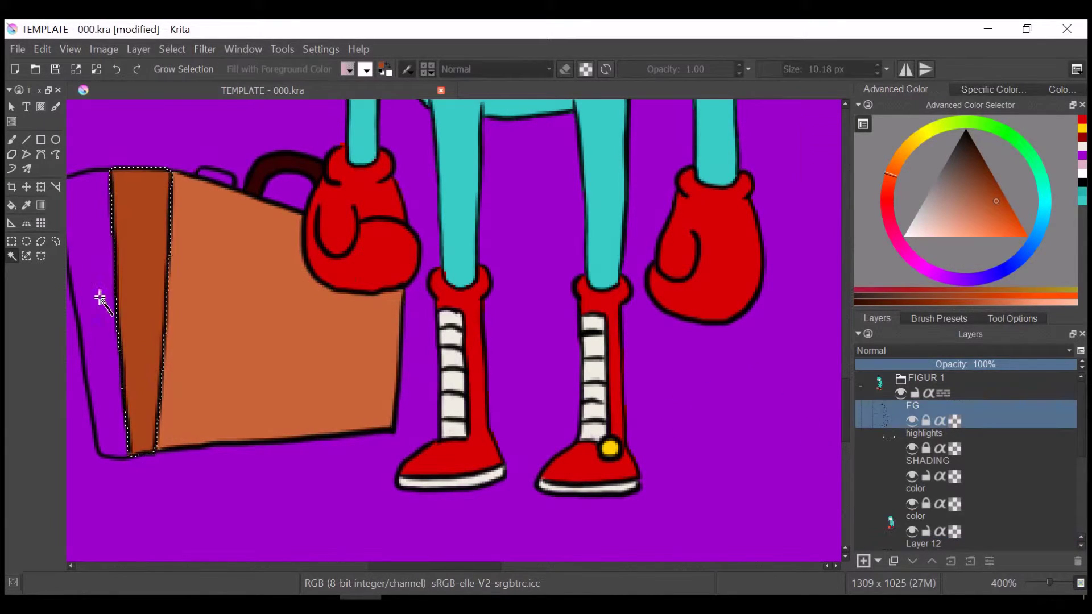
click(250, 69)
click(938, 188)
key(ctrl+shift+a)
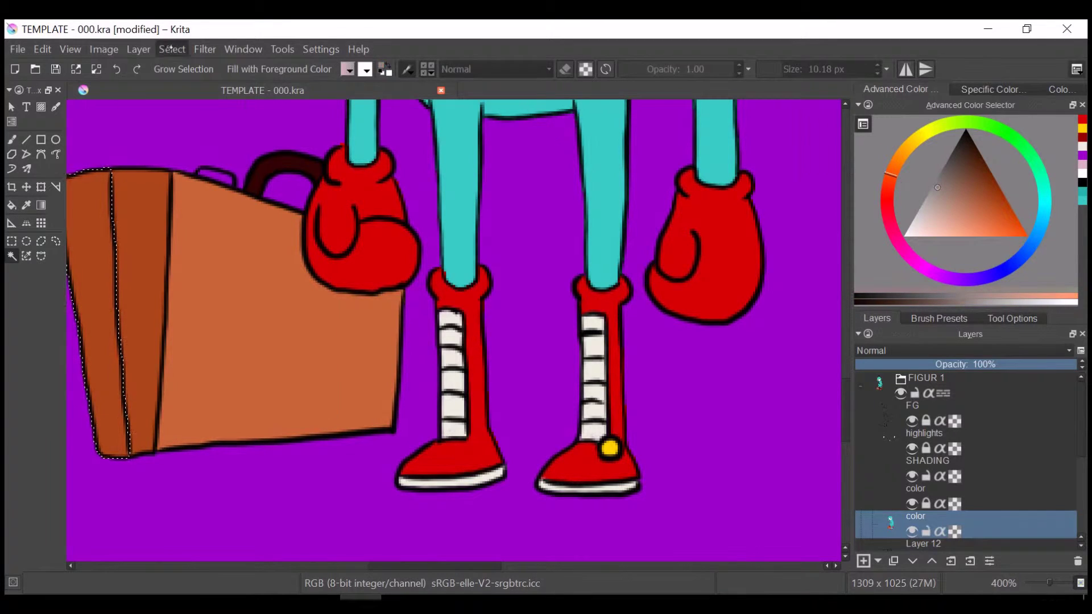
key(b)
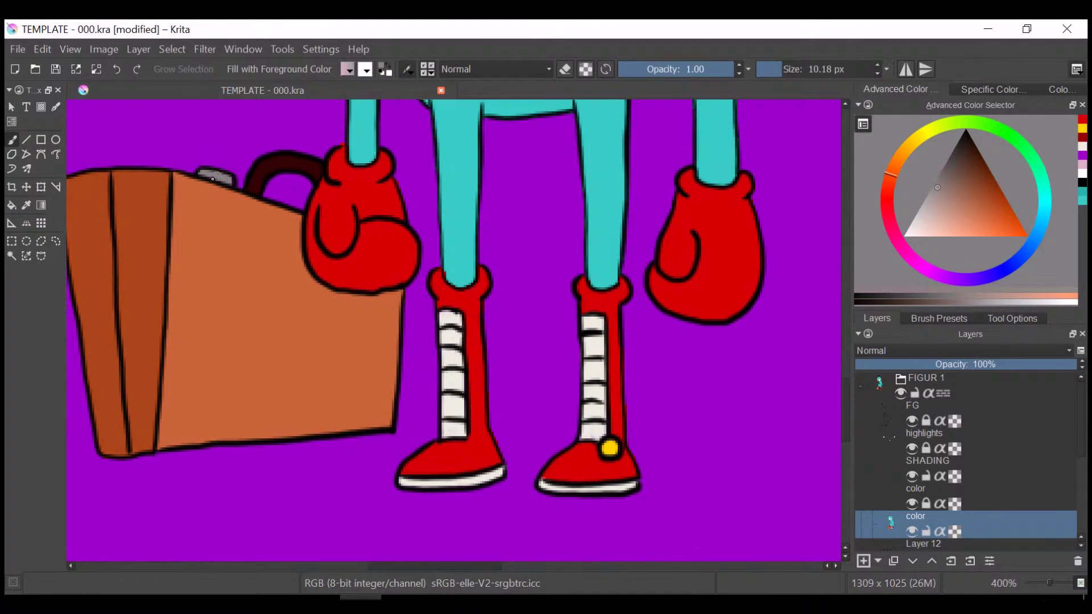
key(minus)
key(minus)
key(plus)
key(plus)
key(plus)
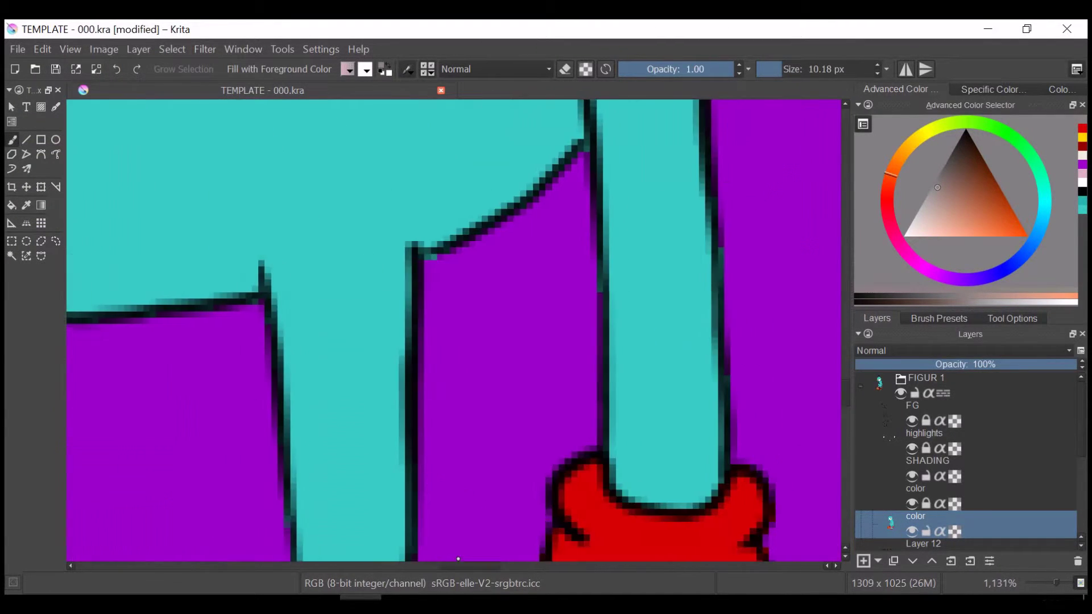
Pick red as the painting colour and make the FG layer active.
key(e)
key(minus)
key(minus)
key(minus)
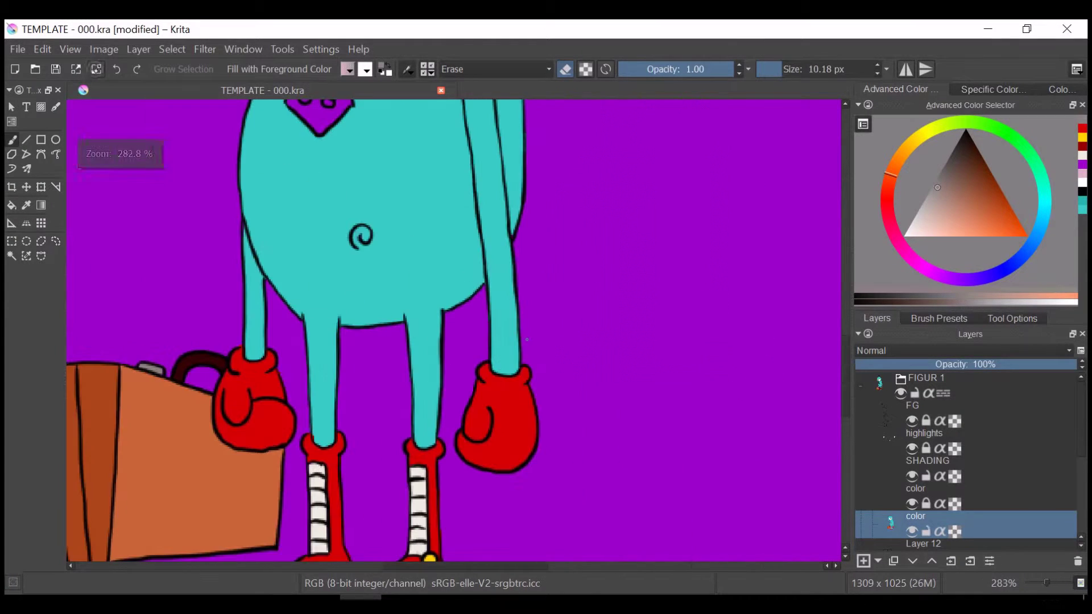
scroll(455, 330, up, 5)
key(plus)
key(plus)
key(plus)
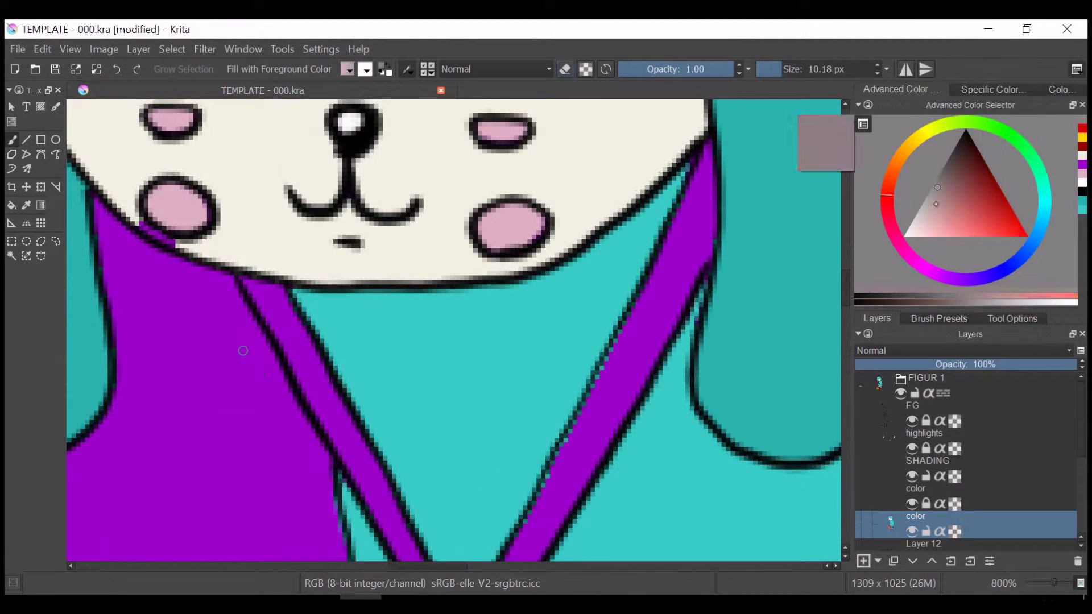
click(1018, 218)
scroll(455, 329, down, 5)
click(939, 414)
scroll(291, 408, down, 5)
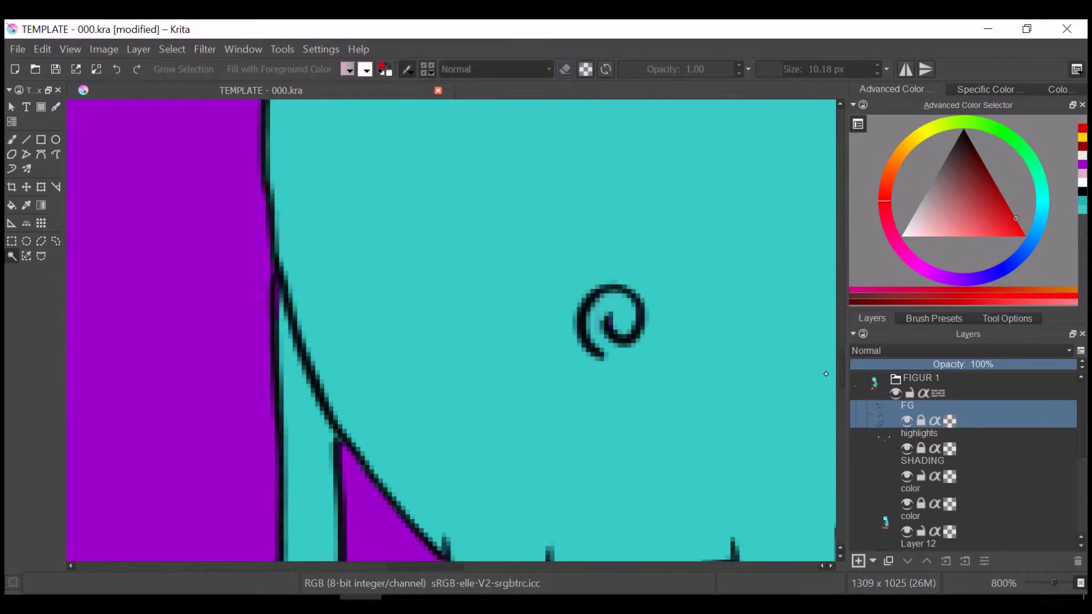
key(p)
key(Page_Down)
key(Page_Down)
key(Page_Down)
key(b)
key(e)
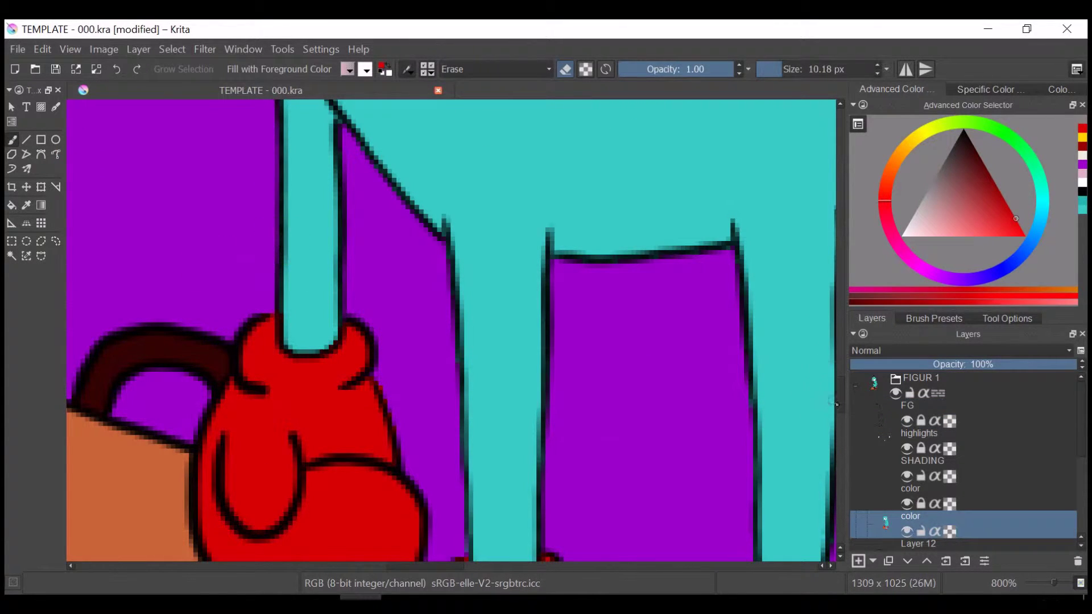
Magic-wand the tie body on FG and fill the tie and knot red on the color layer.
key(q)
scroll(705, 348, up, 5)
click(495, 216)
key(Page_Up)
key(Page_Up)
key(Page_Up)
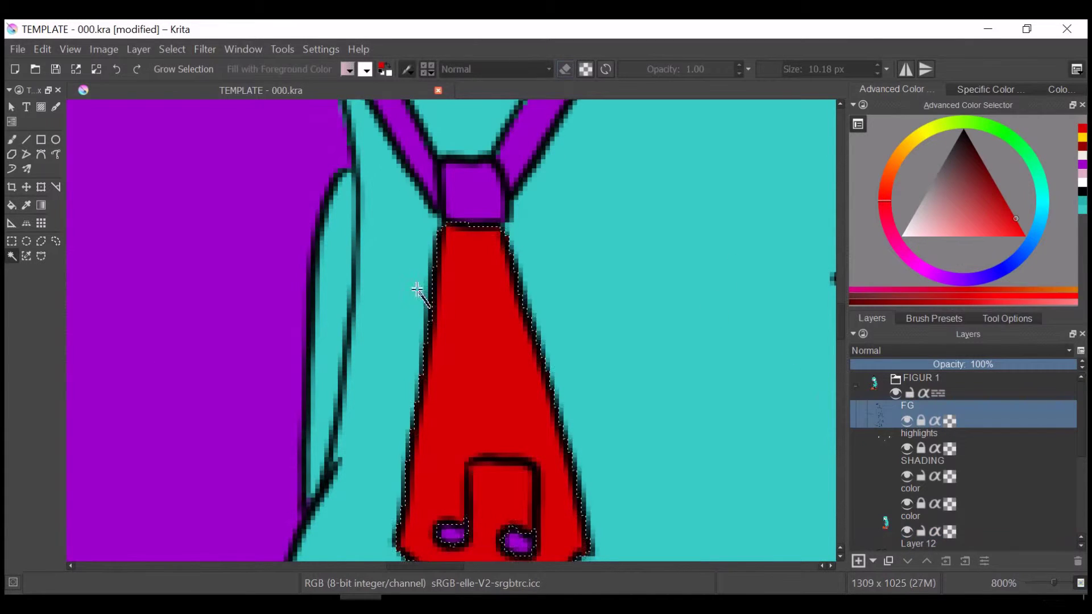
key(Page_Down)
key(Page_Down)
key(Page_Down)
key(shift+BackSpace)
scroll(449, 330, up, 5)
Select the left tie strap, fill it red on the color layer, and deselect.
key(Page_Up)
key(Page_Up)
key(Page_Up)
click(598, 285)
key(Page_Down)
key(Page_Down)
key(Page_Down)
key(shift+BackSpace)
key(Page_Up)
key(Page_Up)
key(Page_Up)
key(Page_Down)
key(Page_Down)
key(Page_Down)
key(shift+BackSpace)
key(ctrl+shift+a)
Clean up the strap and collar edges with the sampled teal body colour.
key(ctrl+plus)
key(b)
scroll(402, 237, down, 3)
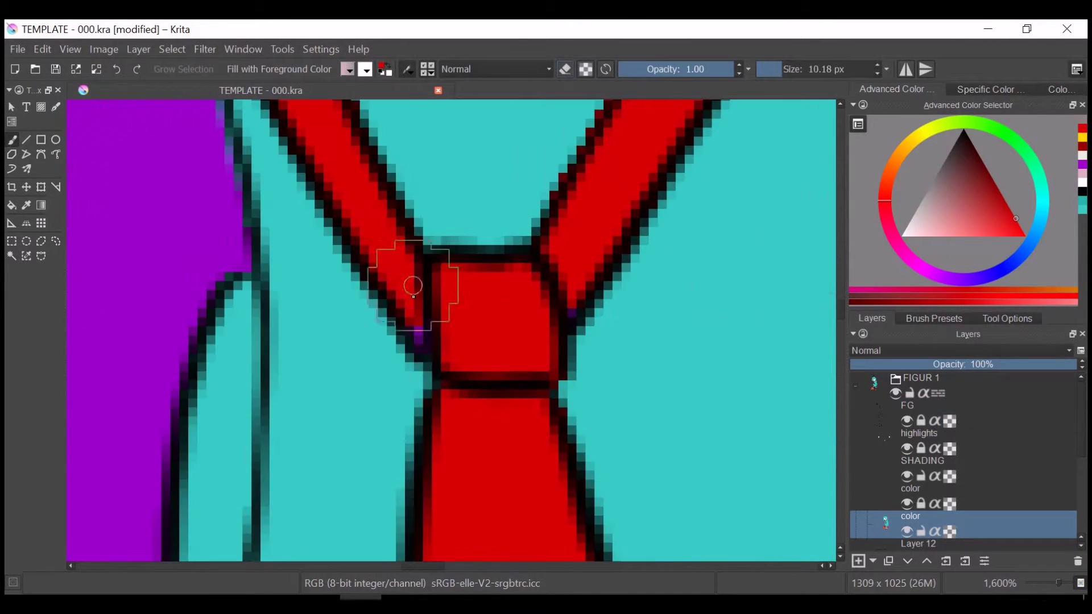
scroll(450, 343, up, 5)
mouse_move(739, 285)
mouse_down()
mouse_move(432, 318)
mouse_move(464, 285)
mouse_up()
ctrl+click(416, 347)
scroll(442, 422, down, 3)
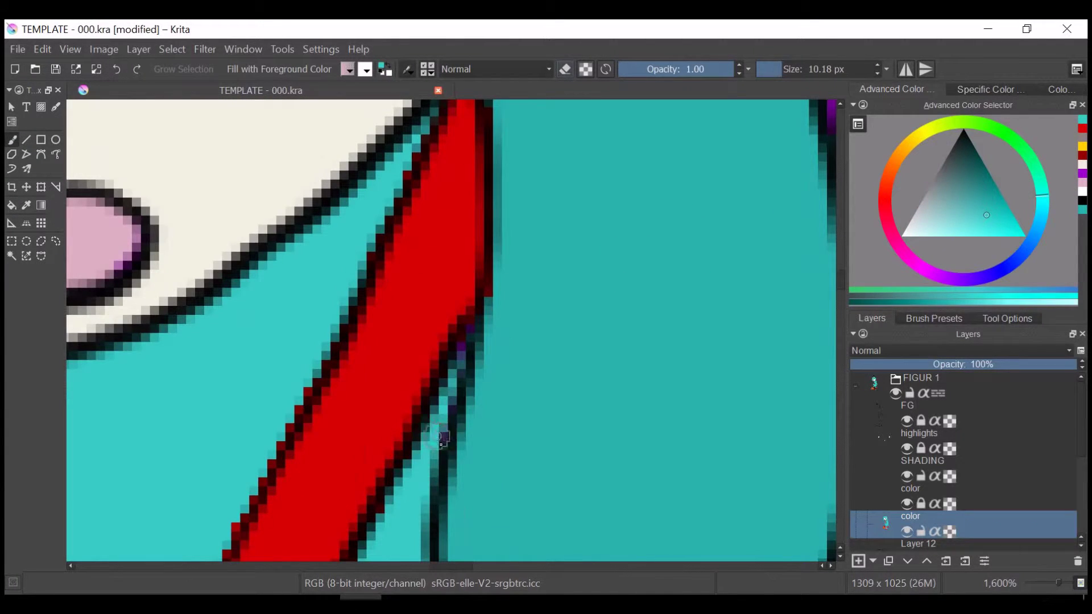
ctrl+scroll(453, 372, down, 3)
ctrl+scroll(453, 372, down, 2)
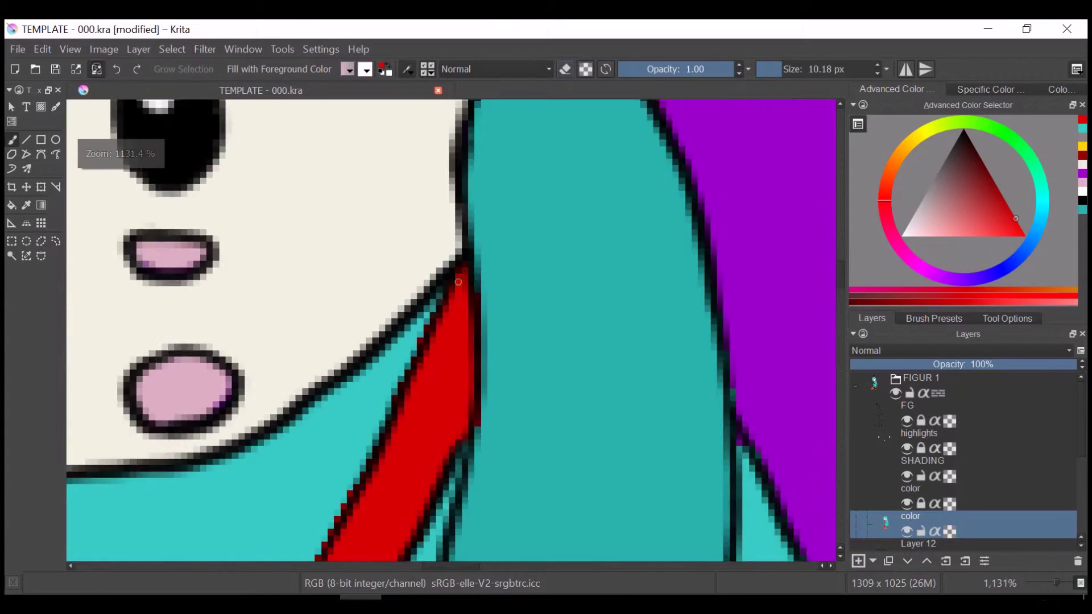
ctrl+scroll(452, 372, down, 3)
ctrl+scroll(254, 332, up, 3)
ctrl+scroll(267, 352, up, 1)
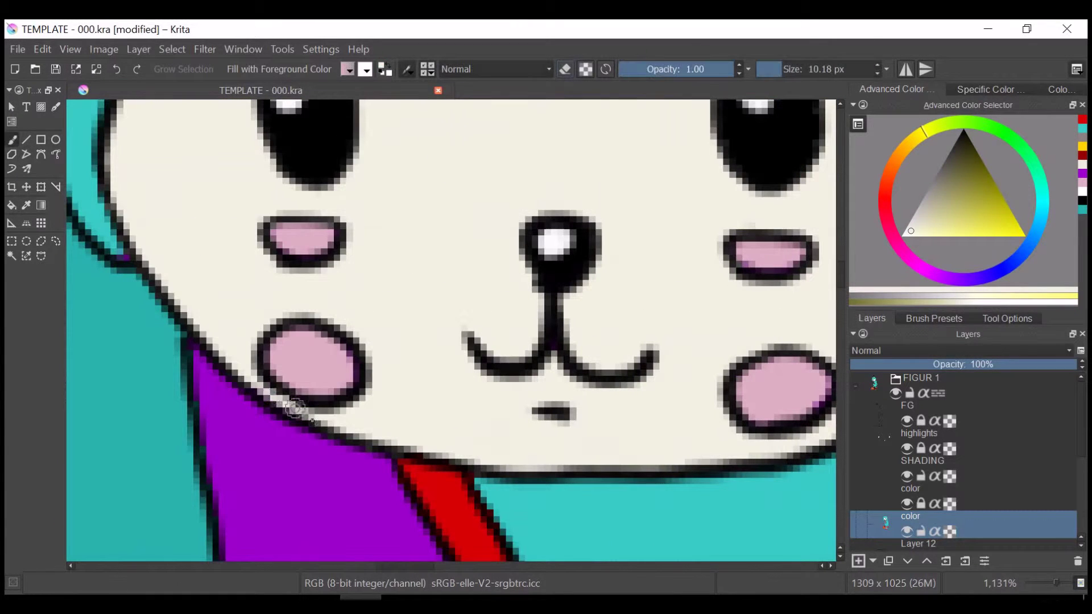
Touch up with the pink cheek colour and paint the music-note dots dark outline colour.
ctrl+click(276, 360)
scroll(486, 560, right, 3)
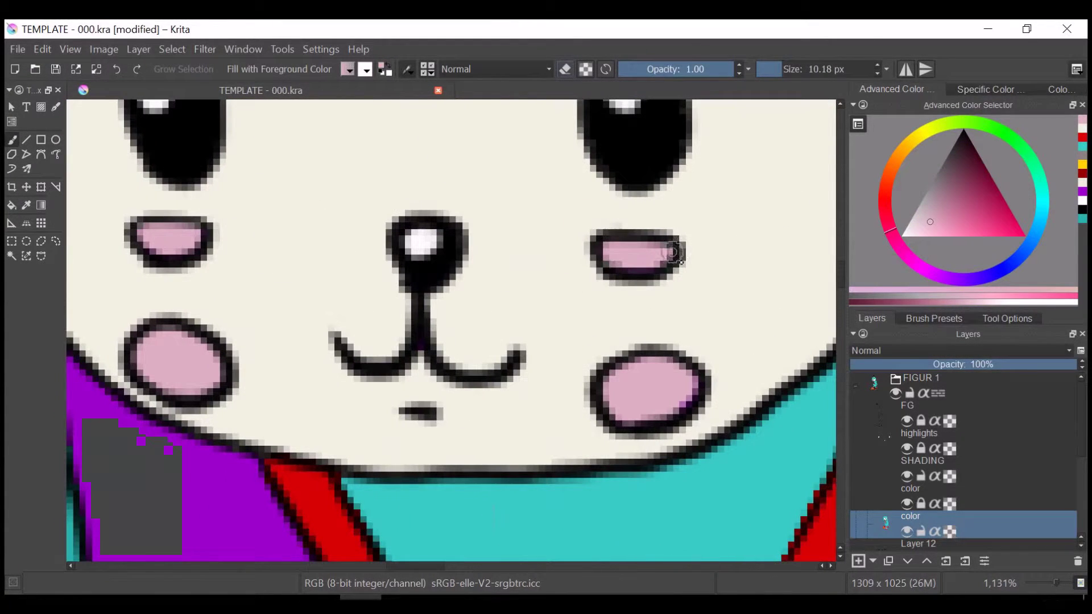
ctrl+scroll(615, 372, down, 5)
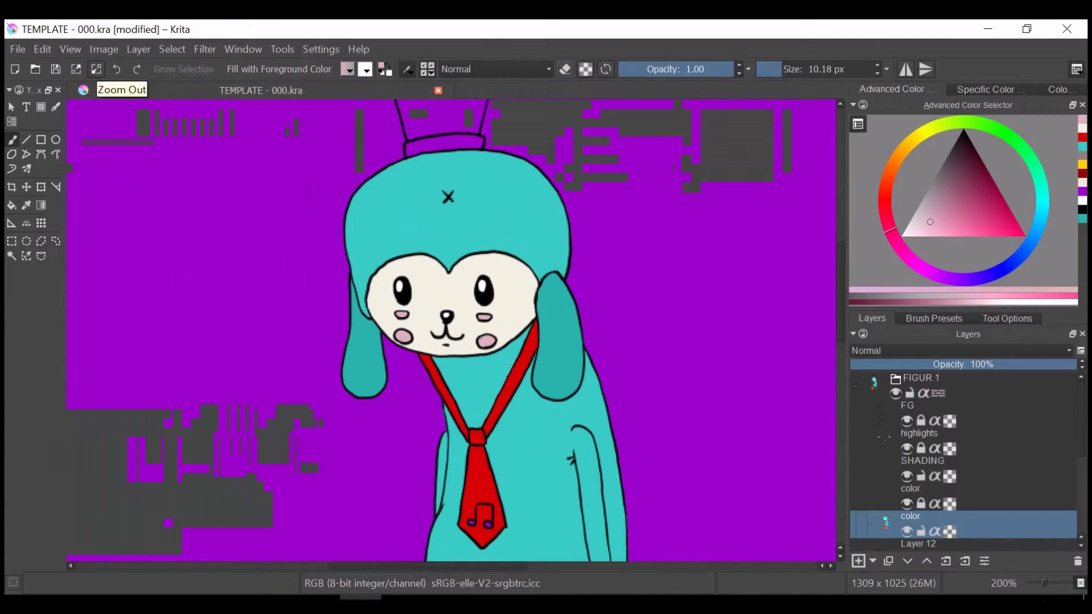
ctrl+scroll(463, 455, up, 5)
scroll(569, 285, down, 5)
ctrl+click(648, 218)
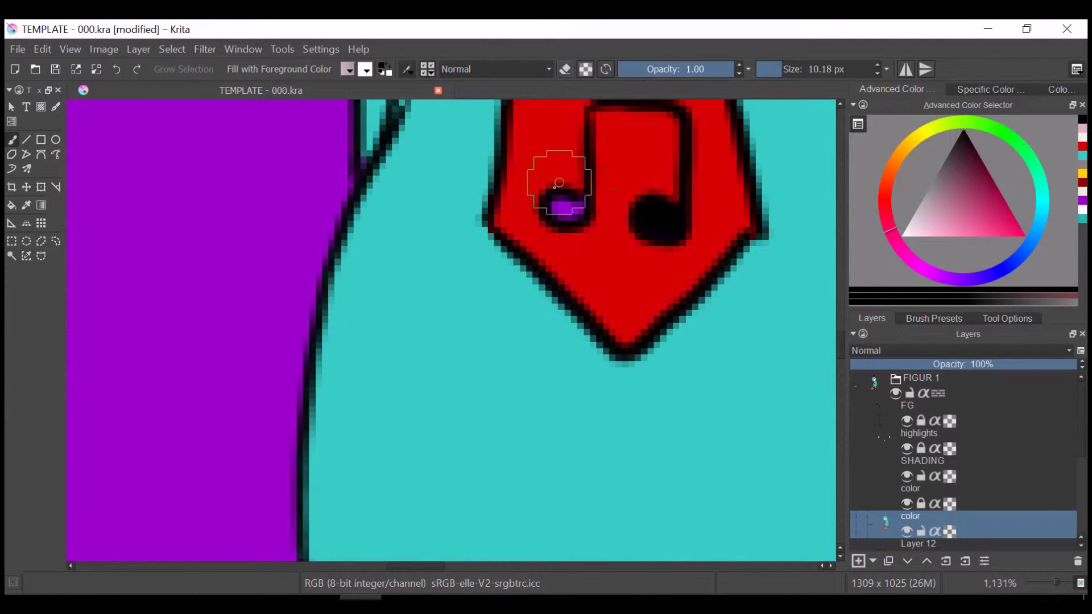
key(minus)
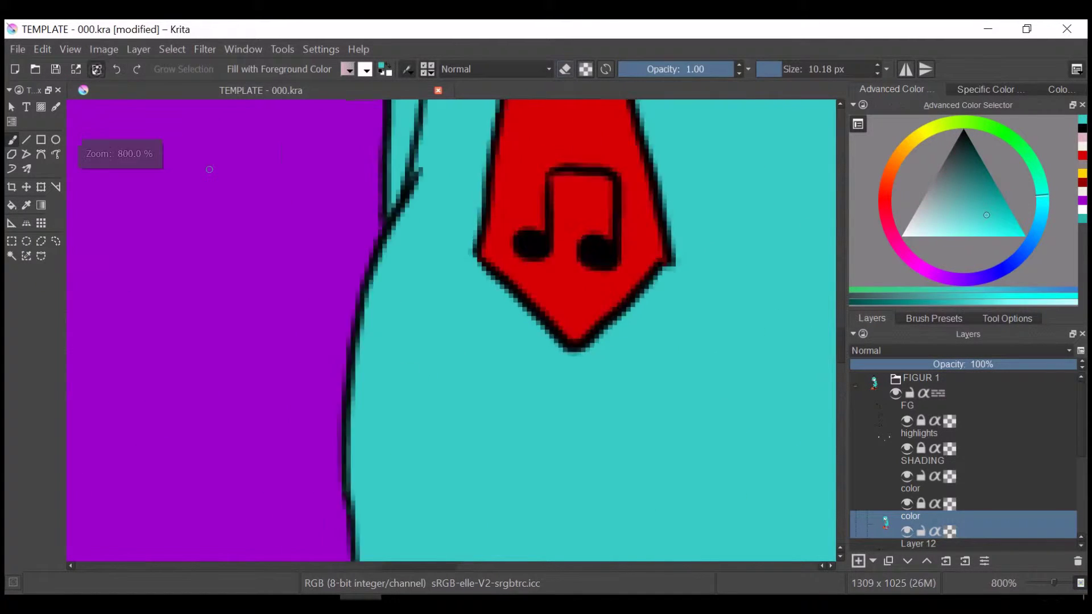
key(minus)
key(minus)
key(minus)
scroll(408, 301, up, 1)
scroll(834, 298, up, 4)
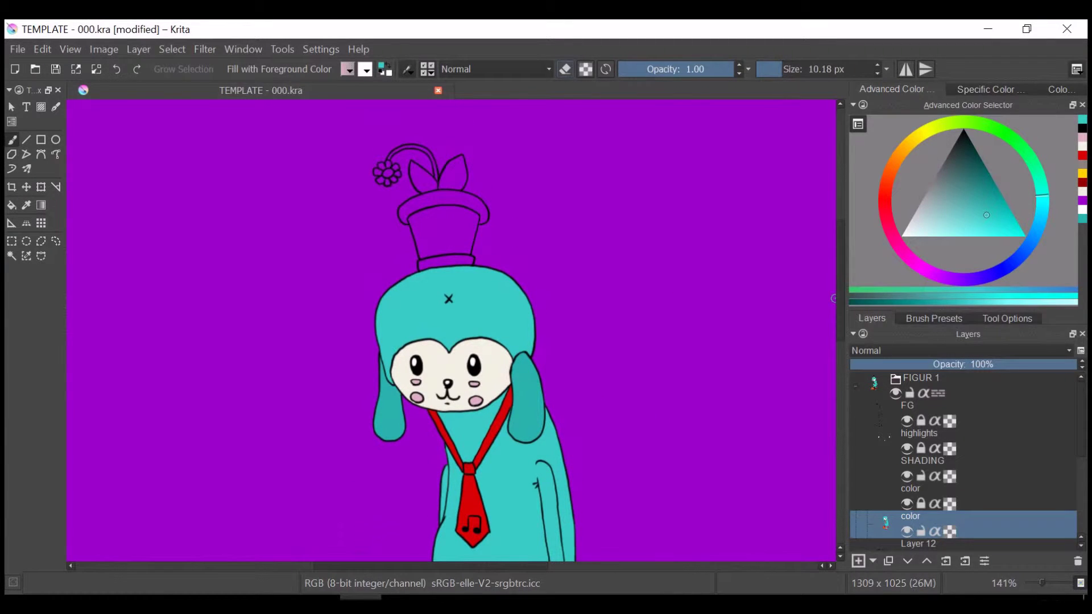
Fill the pot's inside, rim band and base band with brown.
click(888, 172)
click(980, 190)
click(907, 405)
click(444, 228)
click(911, 516)
key(BackSpace)
click(484, 215)
click(443, 259)
scroll(451, 228, up, 2)
Fill the right leaf, left leaf and flower stem with green, then deselect.
click(1021, 145)
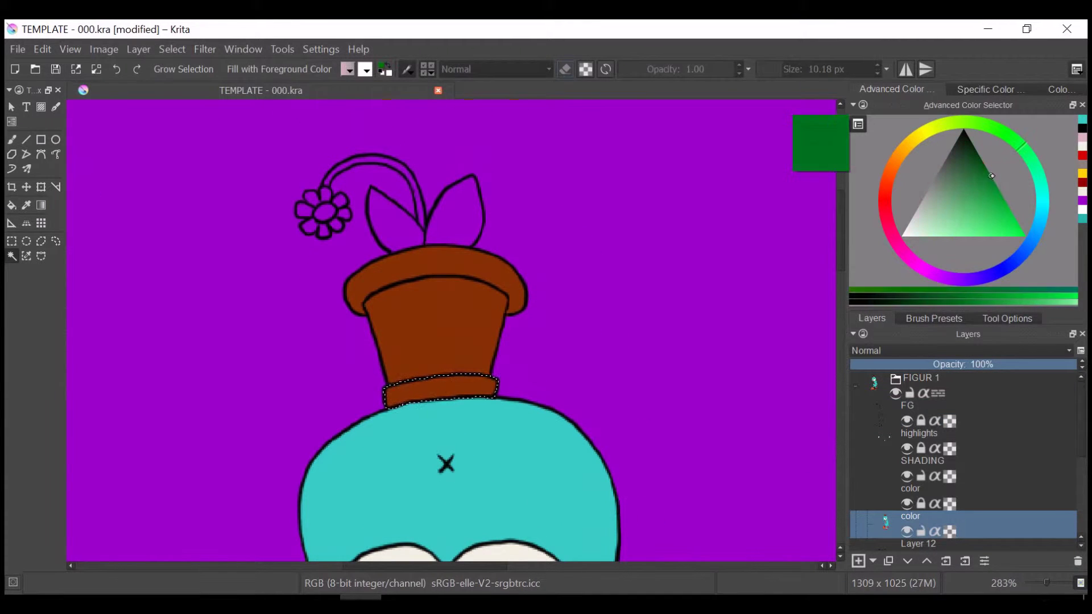
click(907, 405)
click(455, 210)
click(910, 516)
key(BackSpace)
click(907, 405)
click(393, 222)
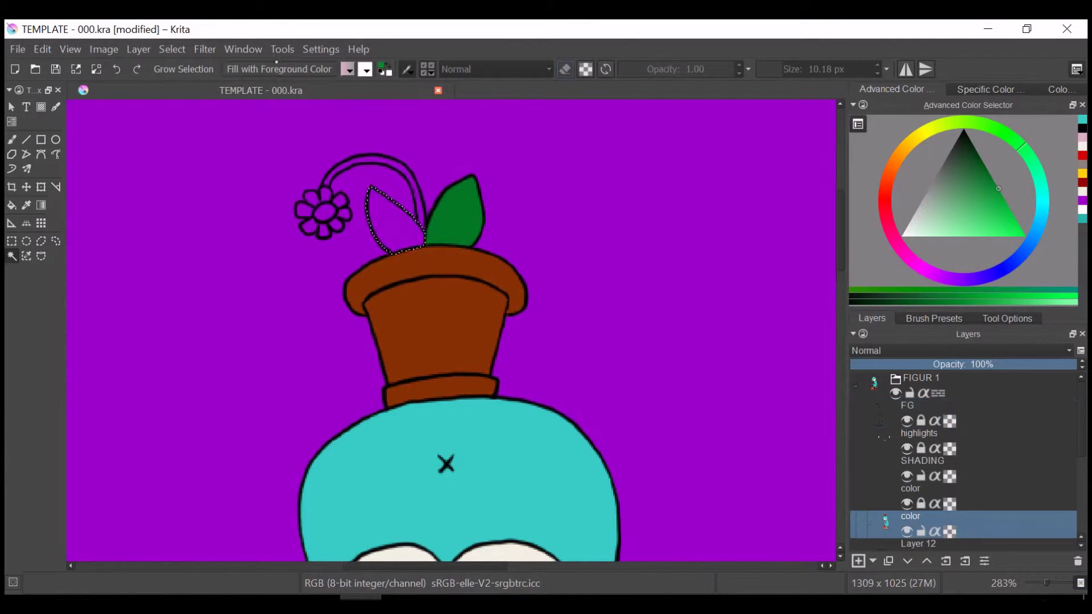
click(907, 405)
click(371, 165)
click(910, 516)
key(BackSpace)
key(ctrl+shift+a)
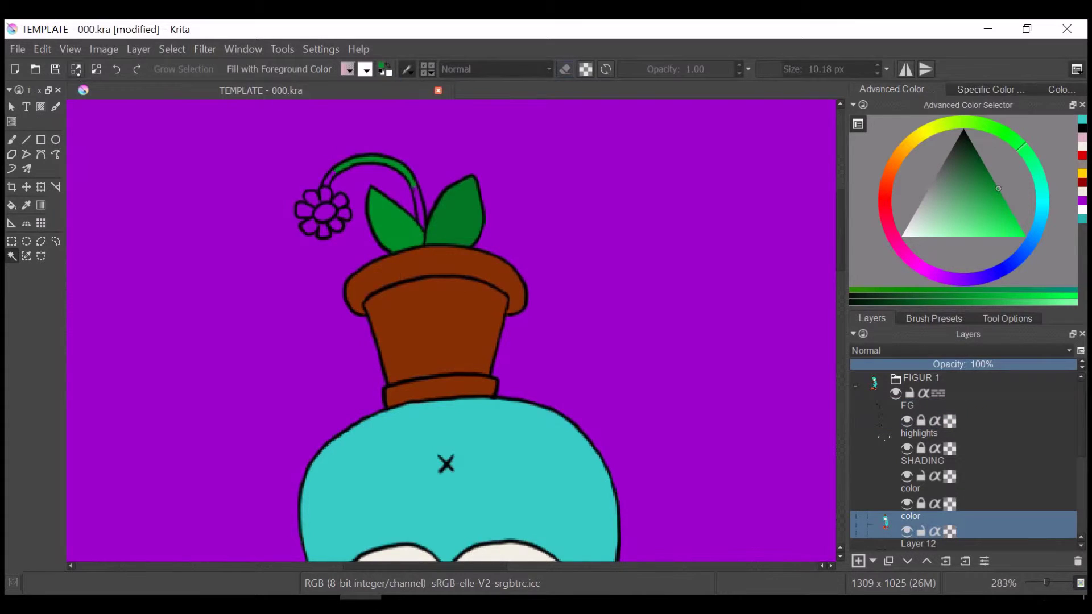
scroll(451, 227, up, 1)
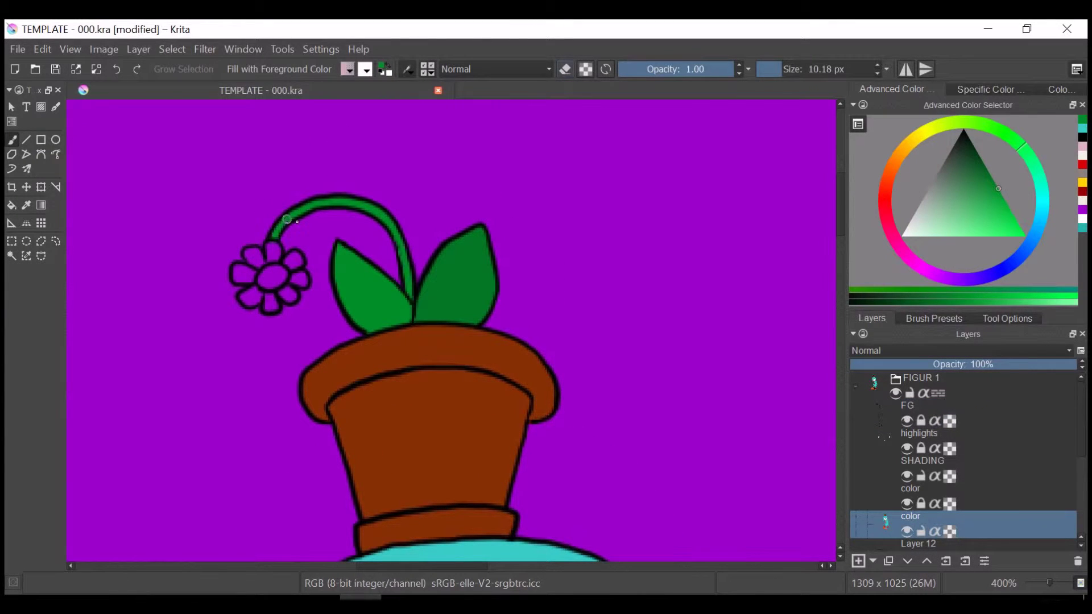
Paint the flower's centre yellow and its petals near-white.
click(917, 135)
click(1023, 230)
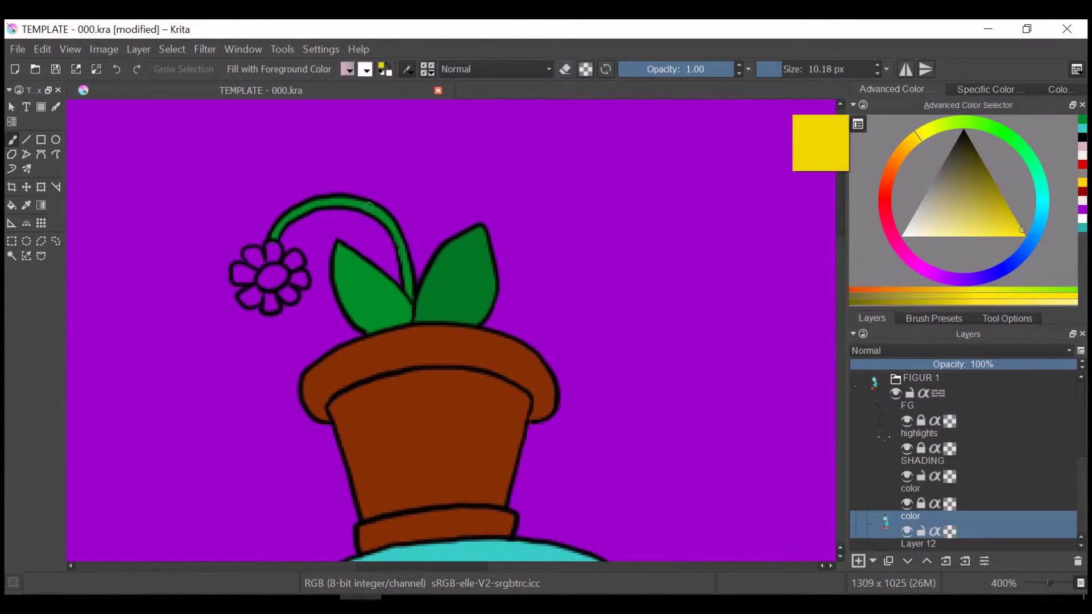
scroll(205, 247, up, 1)
click(910, 231)
drag(165, 219, 185, 233)
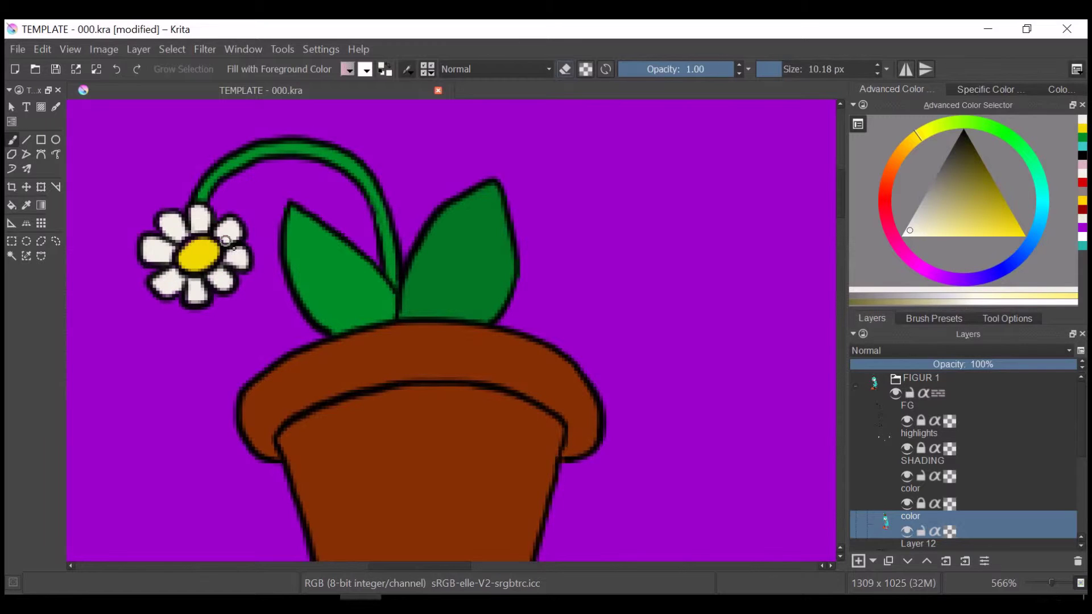
scroll(162, 260, down, 10)
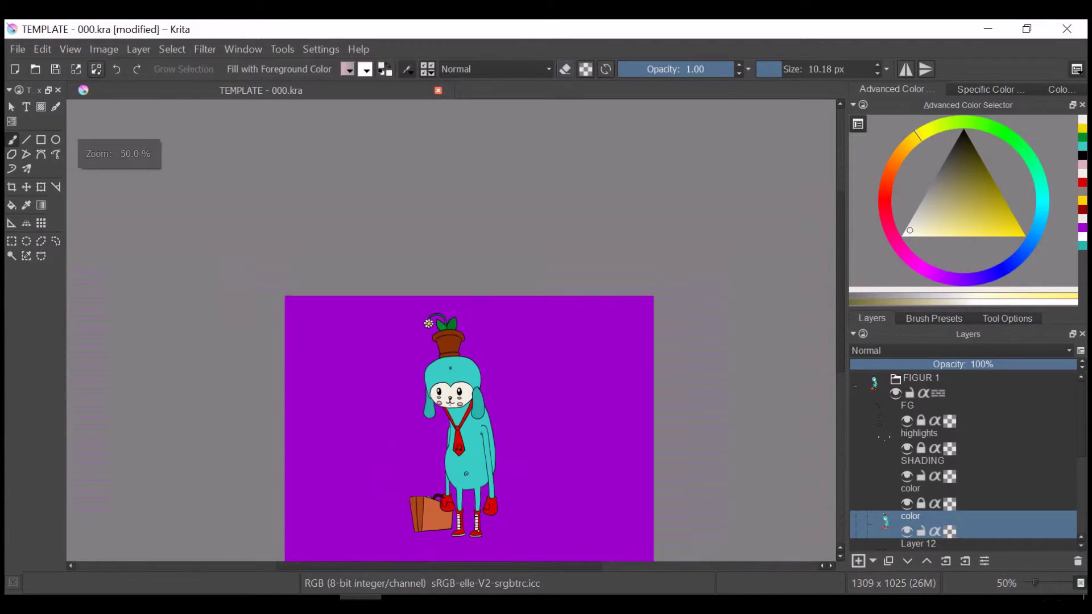
Crop the canvas to a rectangle around the character, giving 971 x 917 px.
drag(322, 244, 596, 502)
click(172, 49)
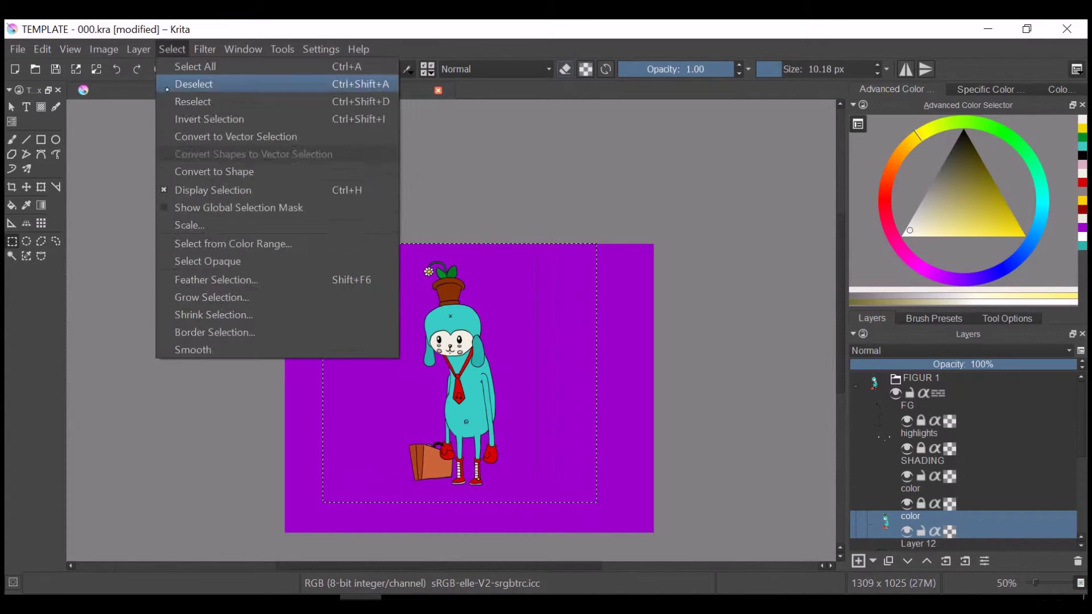
click(131, 142)
click(172, 49)
click(195, 80)
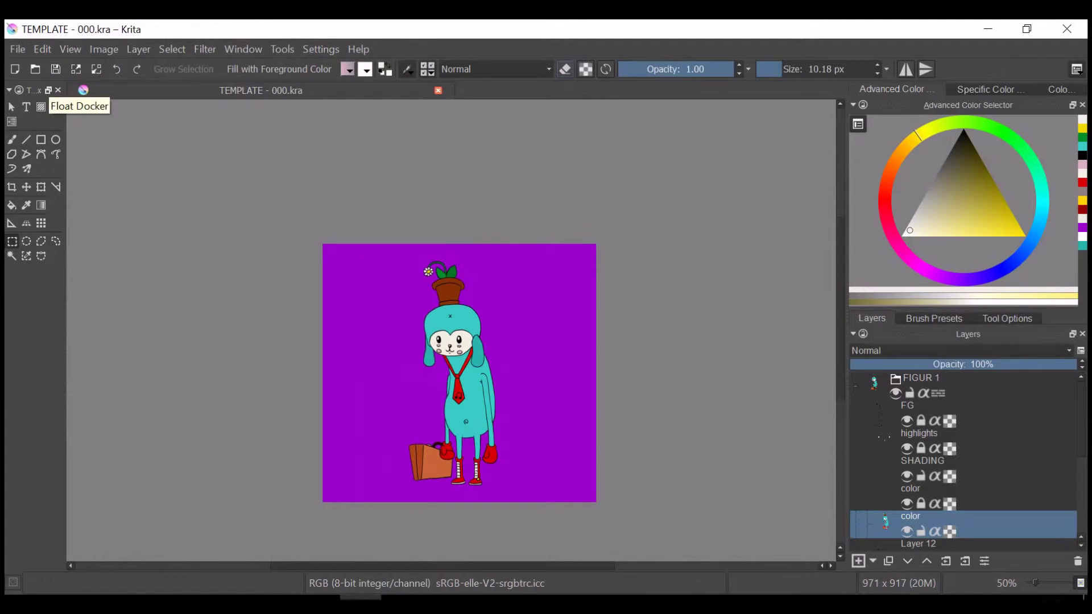
scroll(455, 330, up, 5)
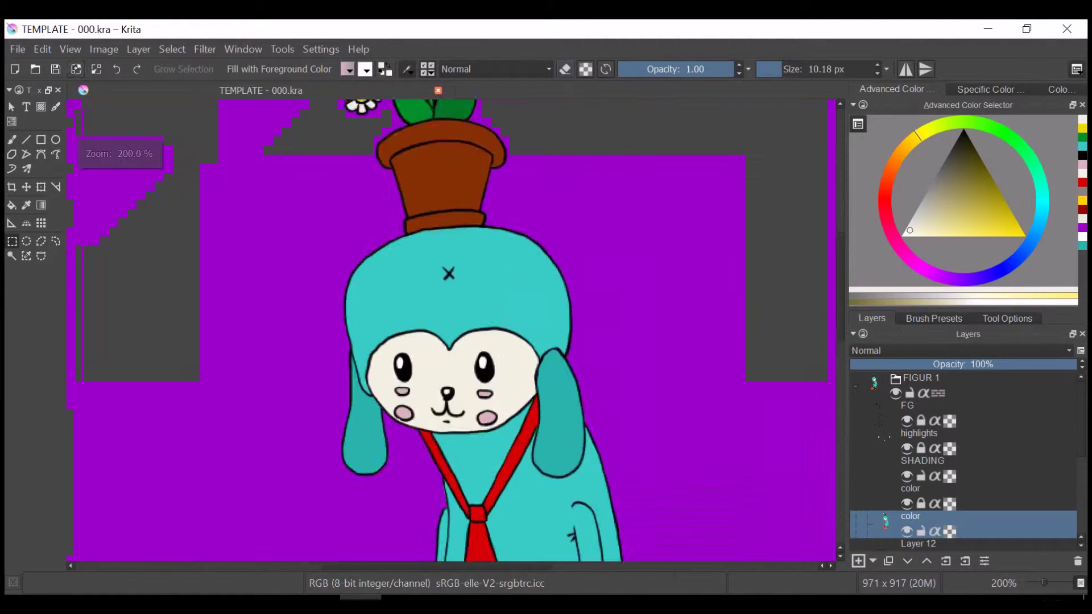
On the lower color layer, magic-wand select the teal head area.
click(933, 469)
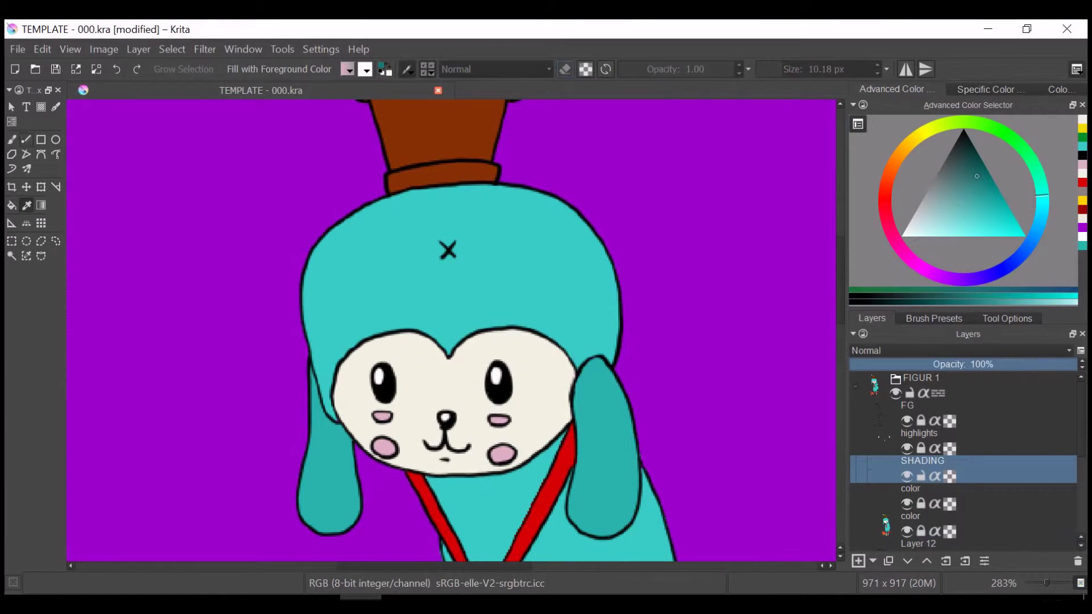
click(932, 524)
click(12, 256)
click(431, 316)
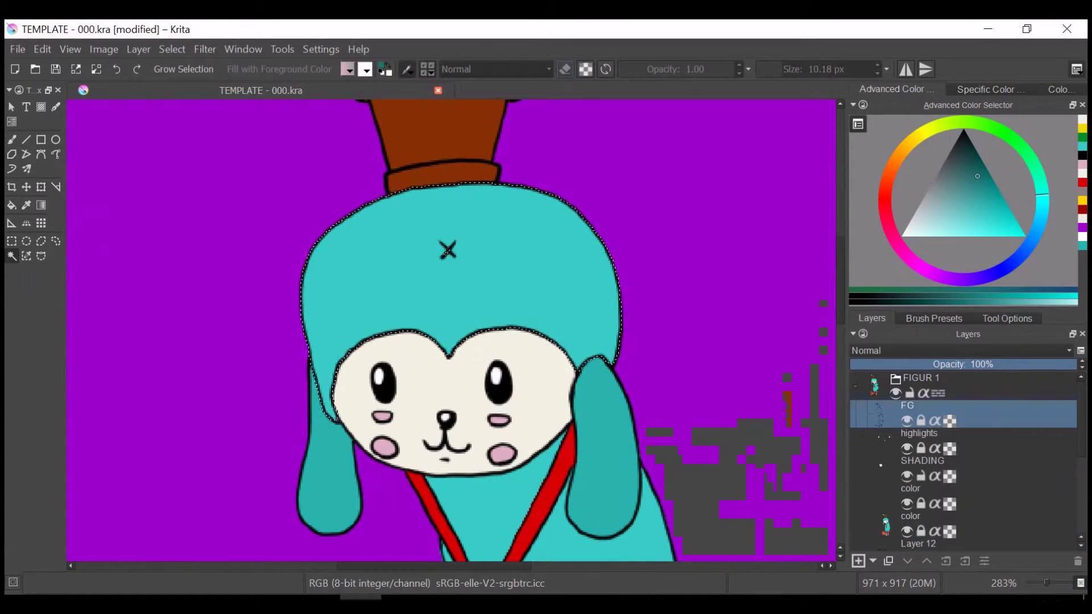
On the SHADING layer, brush darker teal along the head's top, left and right edges, then deselect.
click(967, 469)
click(12, 139)
mouse_move(330, 335)
mouse_down()
mouse_move(541, 232)
mouse_move(596, 372)
mouse_up()
mouse_move(320, 324)
mouse_down()
mouse_move(297, 214)
mouse_move(579, 251)
mouse_up()
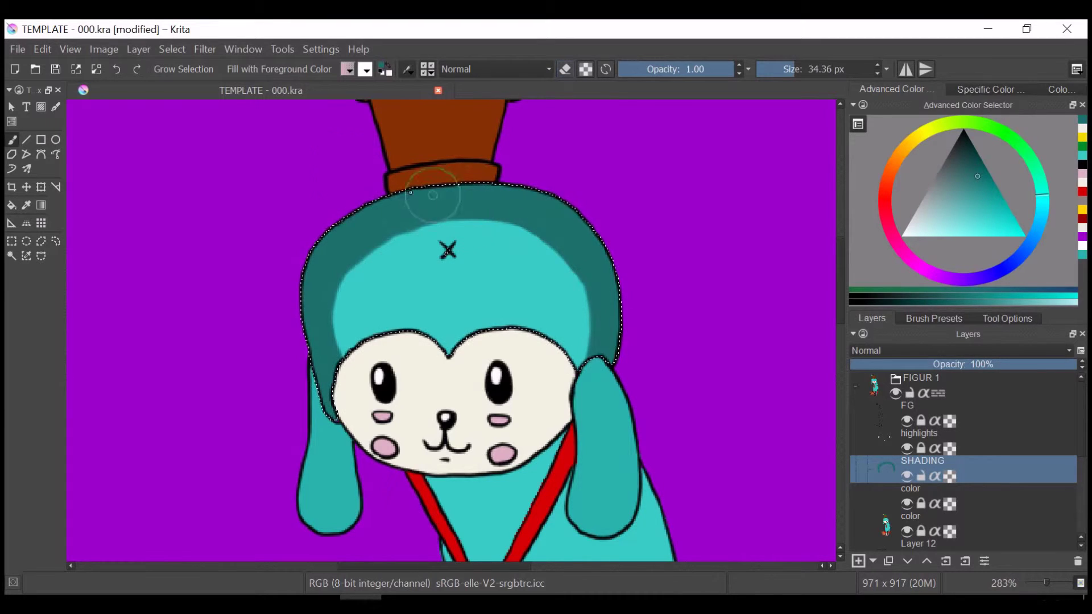
click(968, 161)
mouse_move(331, 399)
mouse_down()
mouse_move(575, 219)
mouse_move(303, 286)
mouse_up()
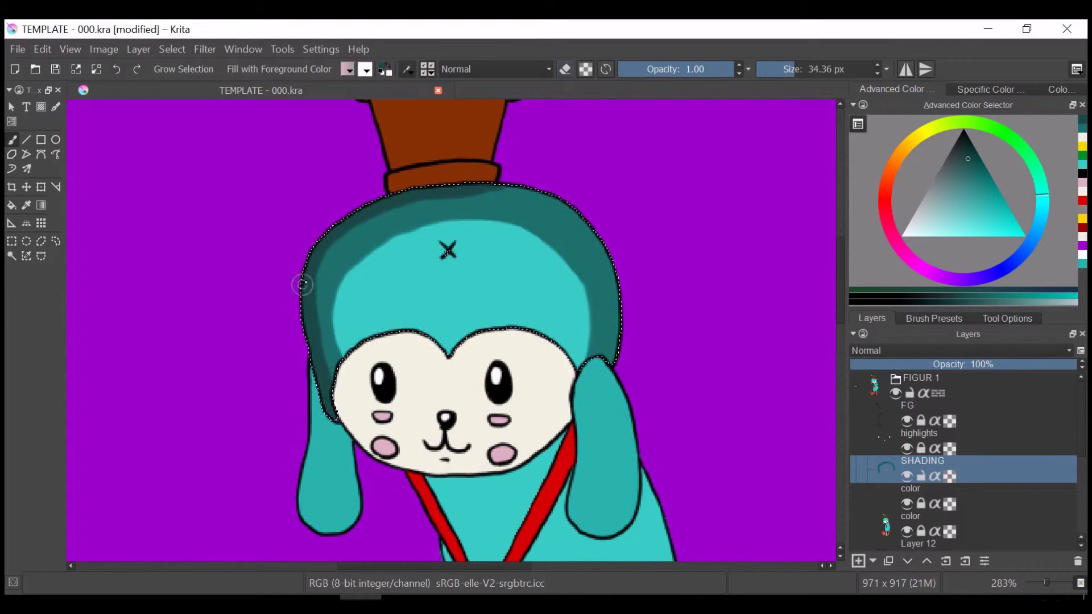
drag(617, 332, 573, 191)
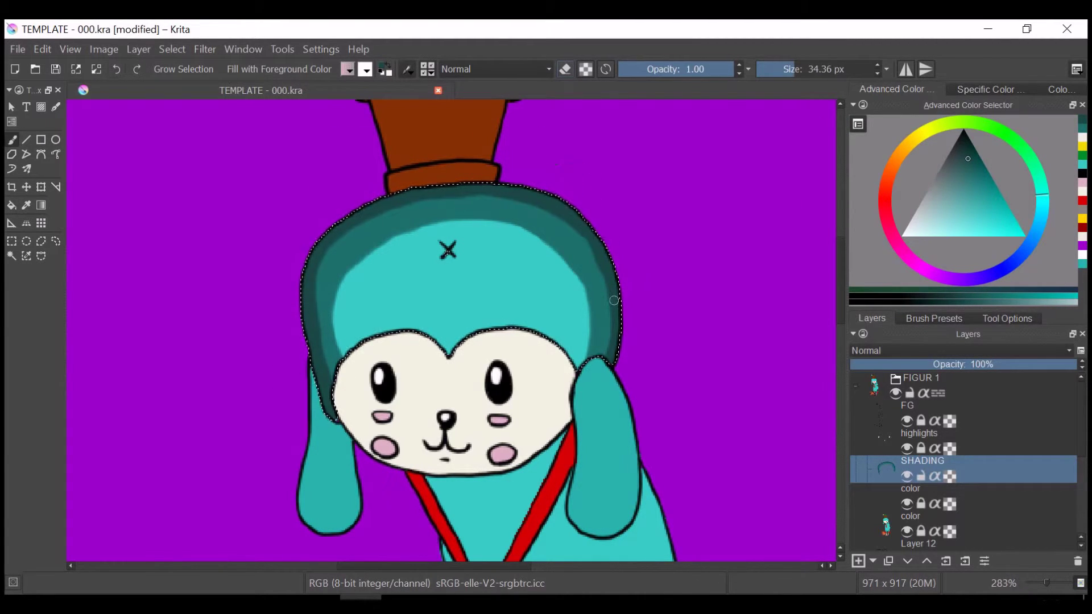
click(172, 49)
click(182, 82)
key(plus)
key(plus)
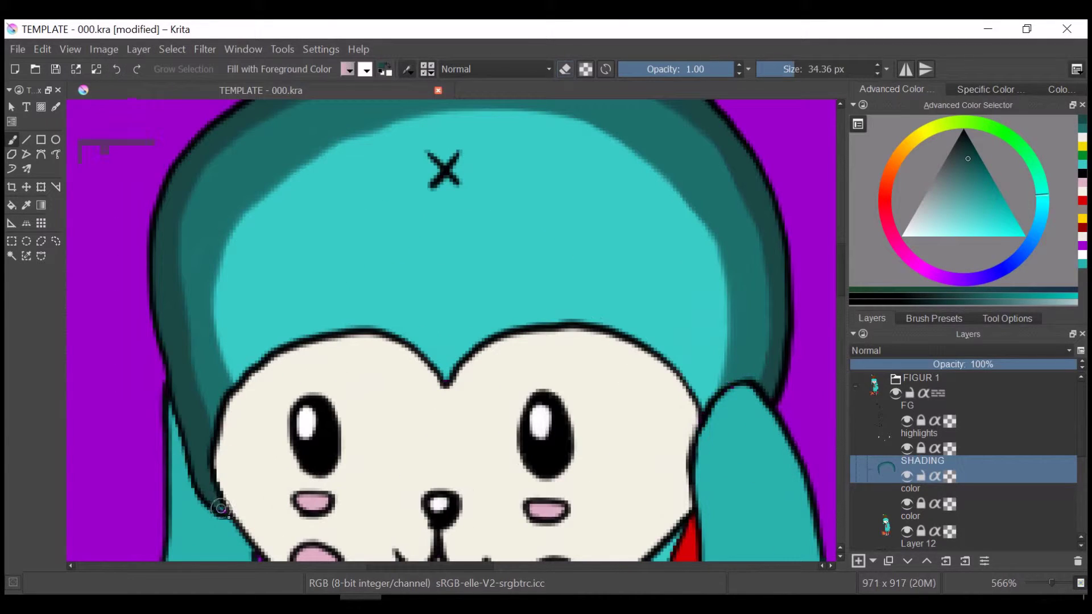
Select the cream face and shade its left side and chin grey-beige on the SHADING layer.
ctrl+click(442, 408)
key(Page_Up)
key(Page_Up)
click(219, 414)
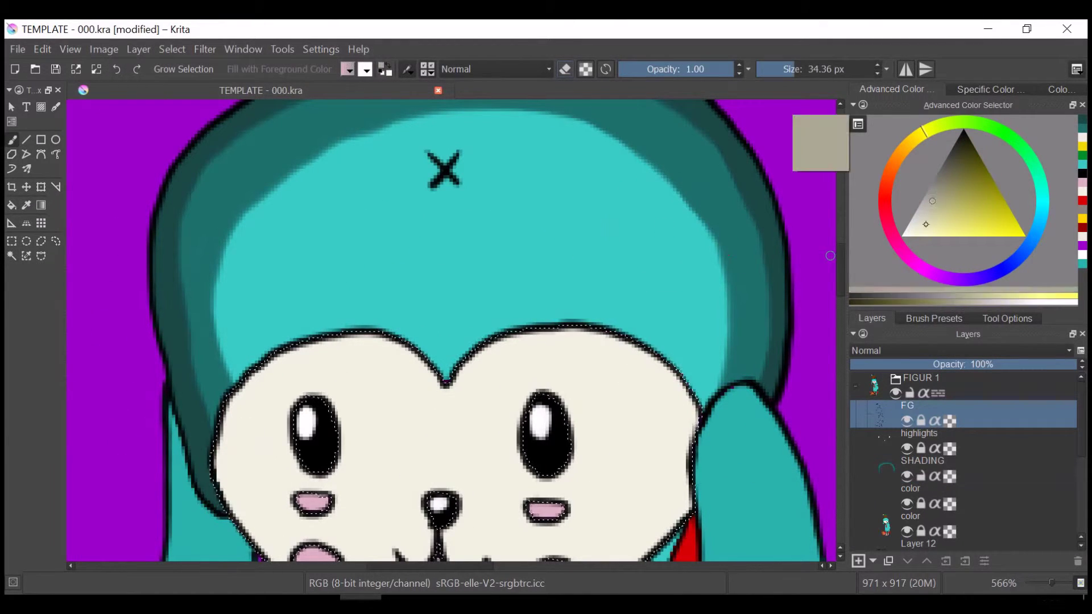
scroll(834, 197, down, 1)
key(Page_Down)
key(Page_Down)
mouse_move(226, 373)
mouse_down()
mouse_move(316, 488)
mouse_move(246, 420)
mouse_move(649, 484)
mouse_move(658, 390)
mouse_move(677, 354)
mouse_move(633, 475)
mouse_up()
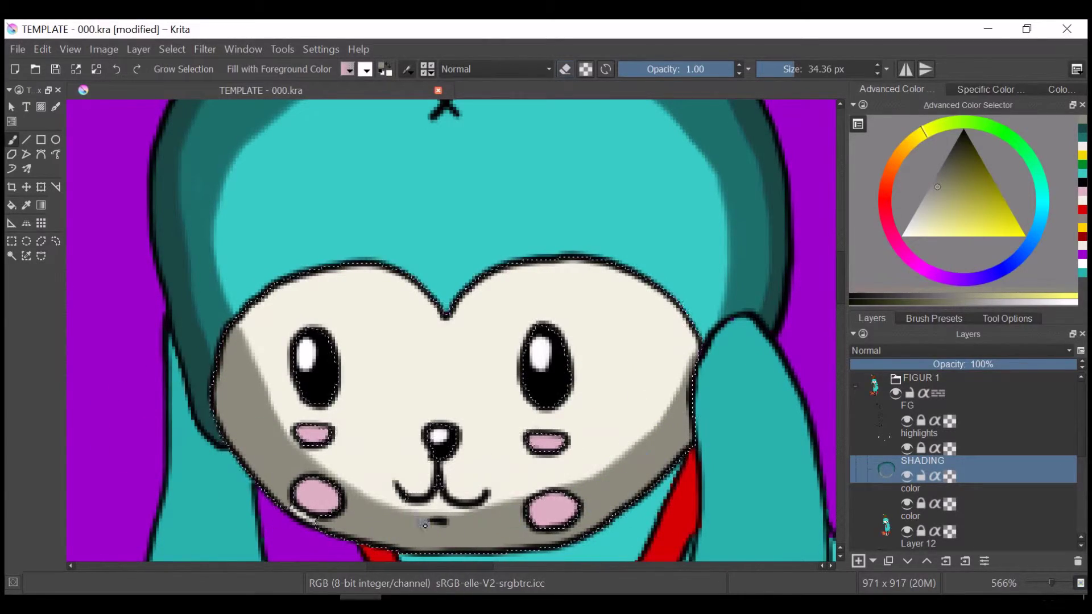
Deselect, shrink the brush, and zoom out to sample the teal body colour.
key(ctrl+shift+a)
key(ctrl+plus)
key(bracketleft)
key(bracketleft)
key(bracketleft)
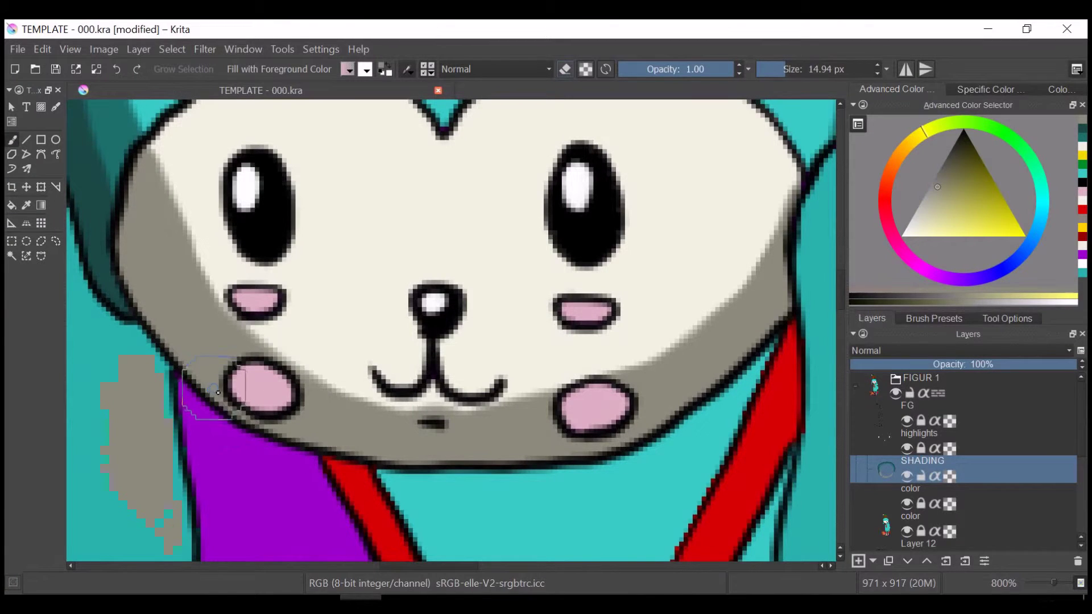
key(ctrl+minus)
key(ctrl+minus)
key(ctrl+minus)
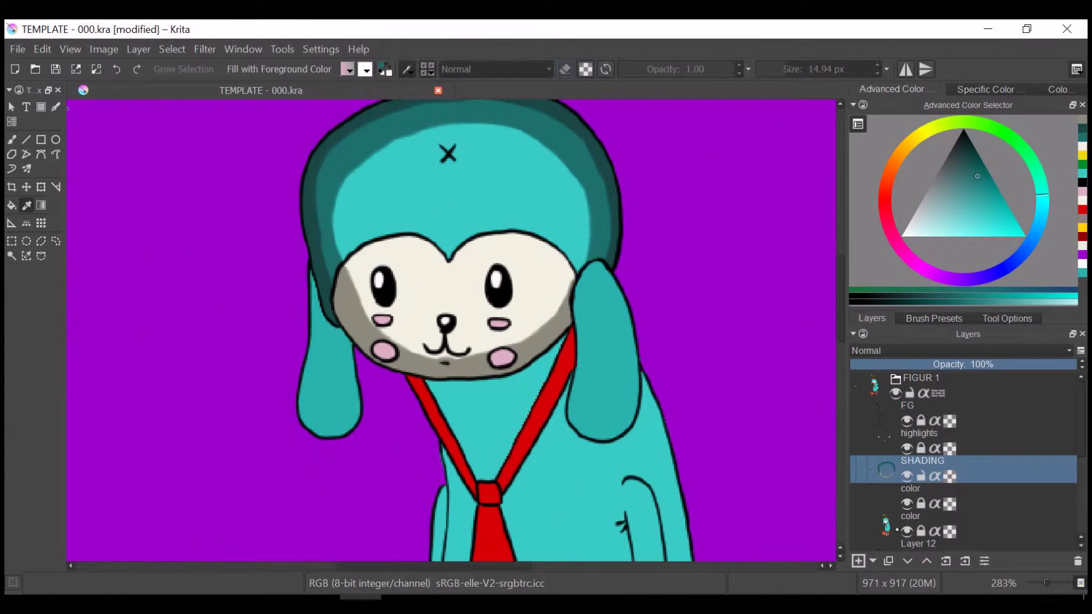
On the SHADING layer, paint dark teal shading down the left side of the body.
click(921, 413)
scroll(450, 330, down, 3)
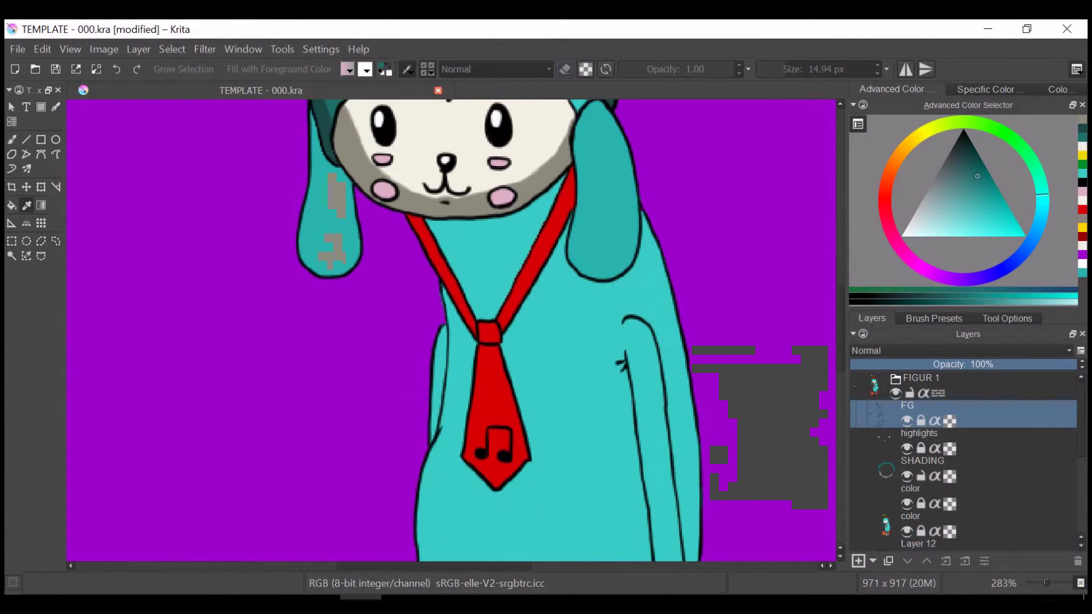
click(921, 463)
key(b)
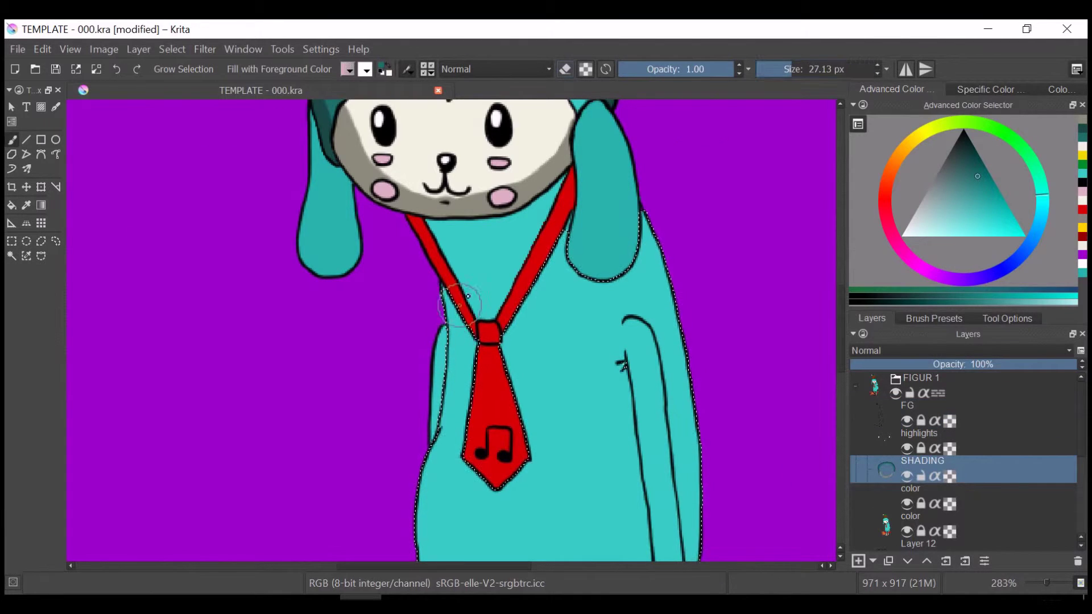
key(ctrl+plus)
drag(472, 290, 472, 466)
scroll(472, 399, down, 4)
mouse_move(455, 256)
mouse_down()
mouse_move(432, 540)
mouse_move(413, 351)
mouse_move(495, 449)
mouse_up()
scroll(413, 351, down, 3)
Shade the body's right side, the right arm edge and the lower-right belly in dark teal.
drag(739, 359, 683, 444)
drag(793, 194, 788, 324)
scroll(809, 273, up, 6)
drag(700, 216, 717, 296)
drag(733, 142, 751, 296)
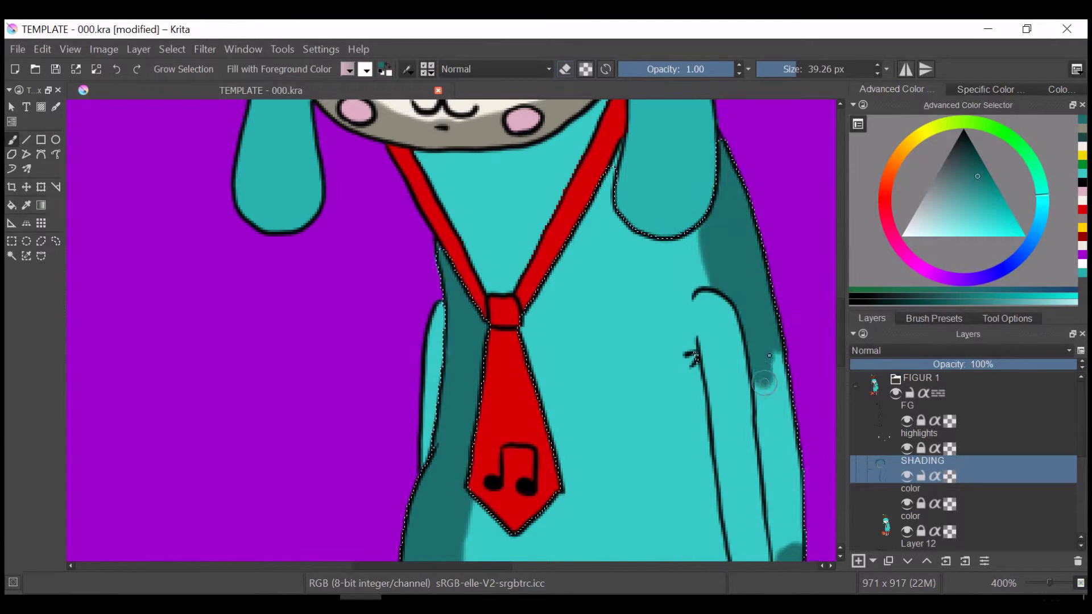
drag(733, 250, 774, 443)
scroll(797, 227, down, 5)
drag(797, 226, 792, 335)
drag(734, 438, 732, 488)
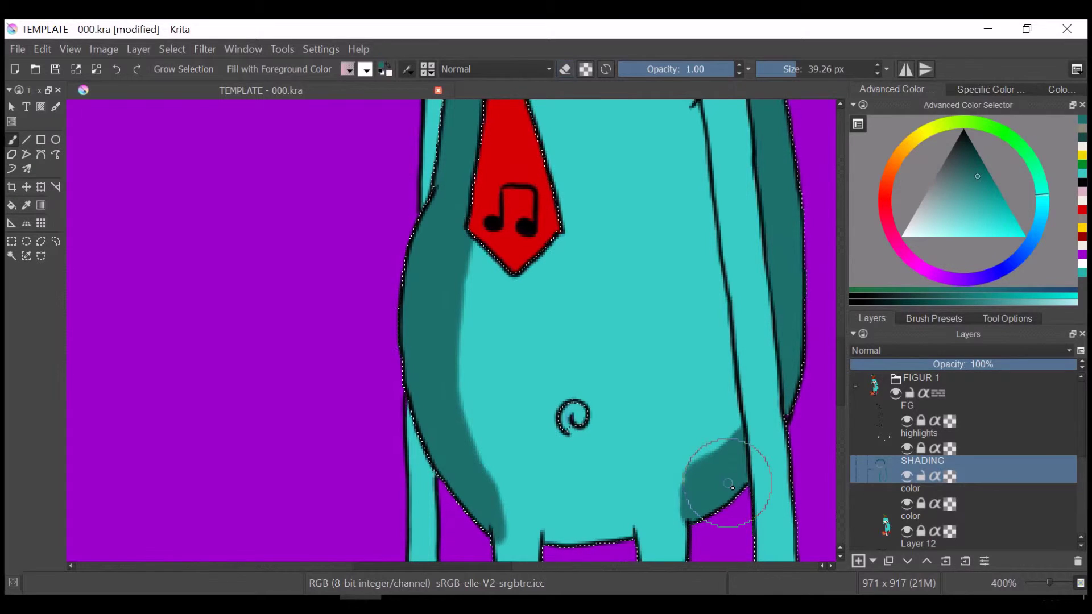
drag(733, 487, 747, 425)
Clear the selection, sample a body colour and briefly toggle Erase mode.
key(ctrl+shift+a)
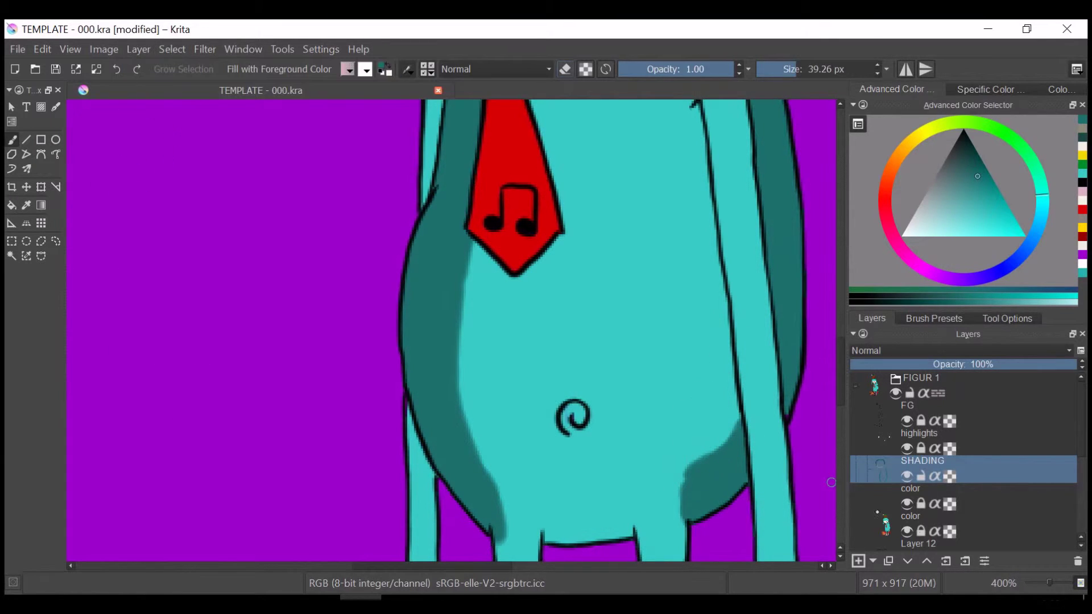
key(Page_Down)
key(Page_Down)
key(b)
key(Page_Up)
key(Page_Up)
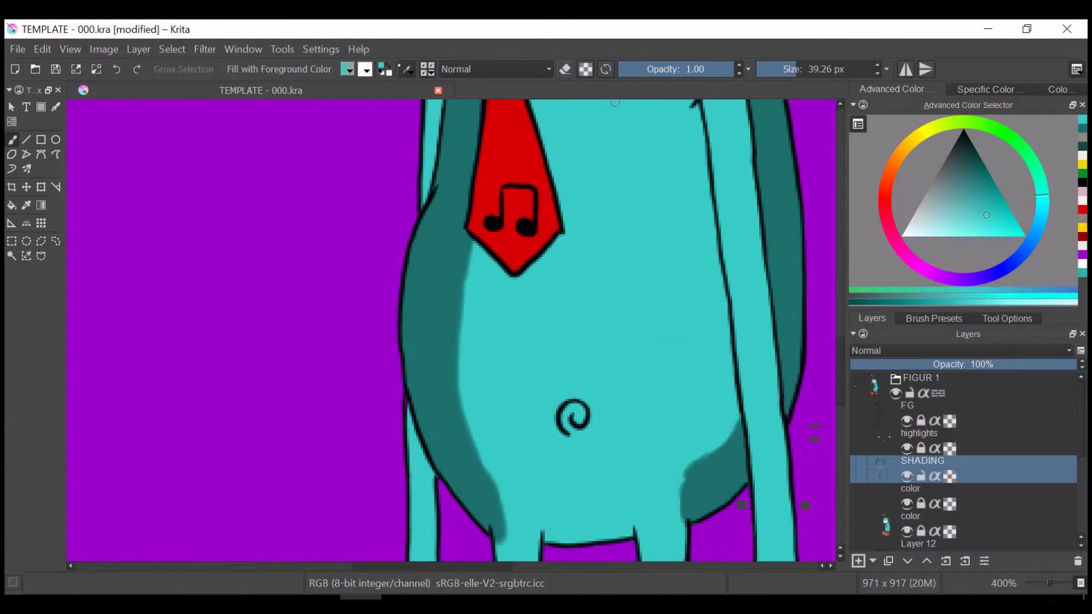
key(e)
scroll(677, 337, down, 5)
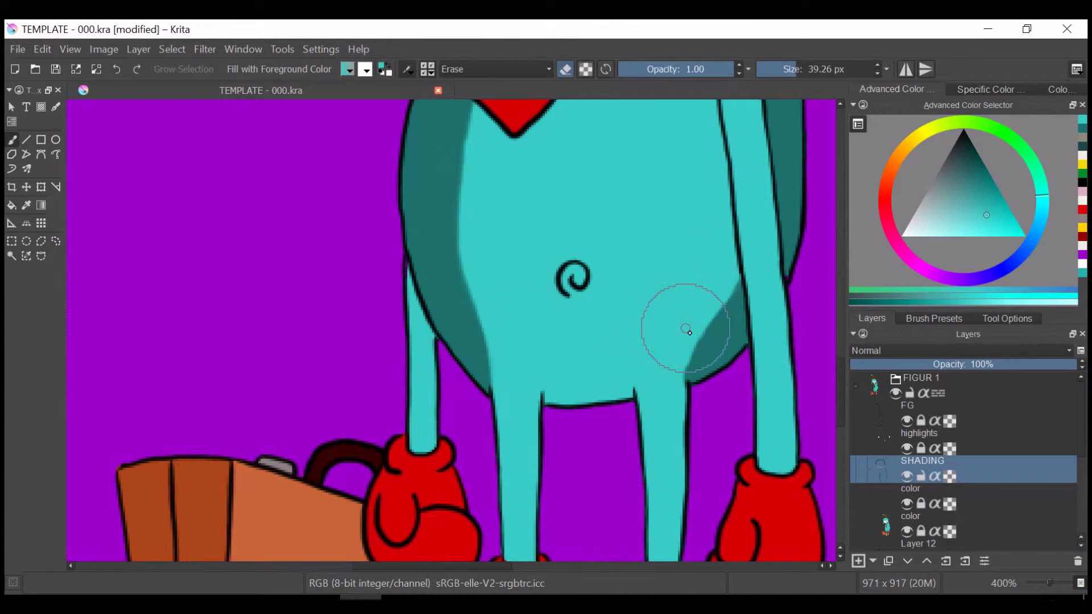
key(e)
Return to the SHADING layer and restore the selection around the figure.
scroll(780, 292, up, 10)
scroll(439, 146, down, 5)
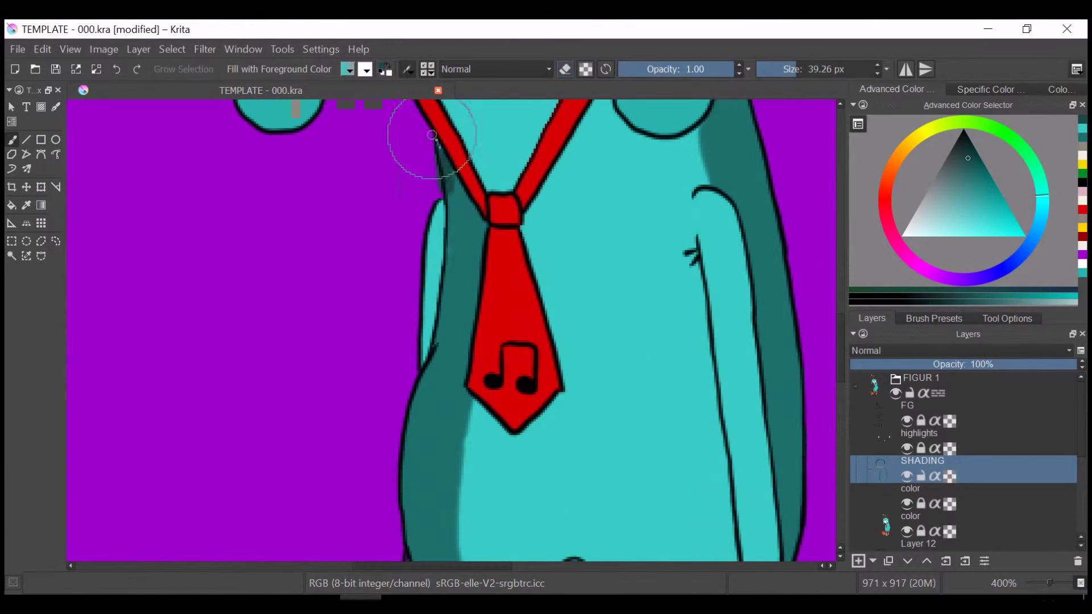
scroll(439, 146, up, 2)
key(Page_Up)
key(Page_Up)
key(Page_Down)
key(Page_Down)
key(ctrl+shift+d)
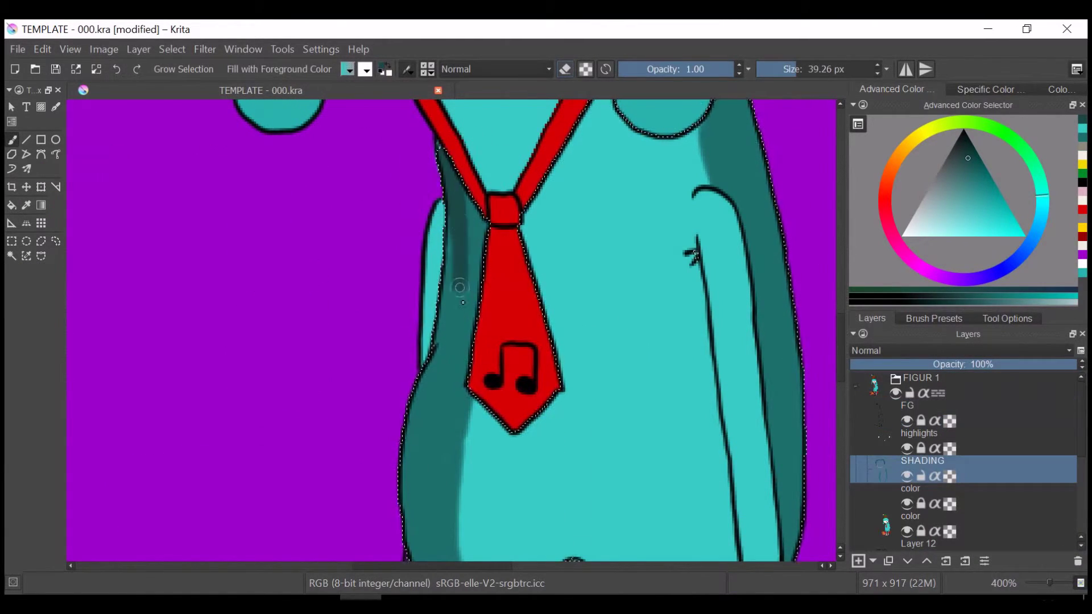
Shade the crotch line between the legs and down the body's right side.
scroll(412, 410, up, 10)
scroll(411, 410, down, 15)
drag(410, 511, 418, 318)
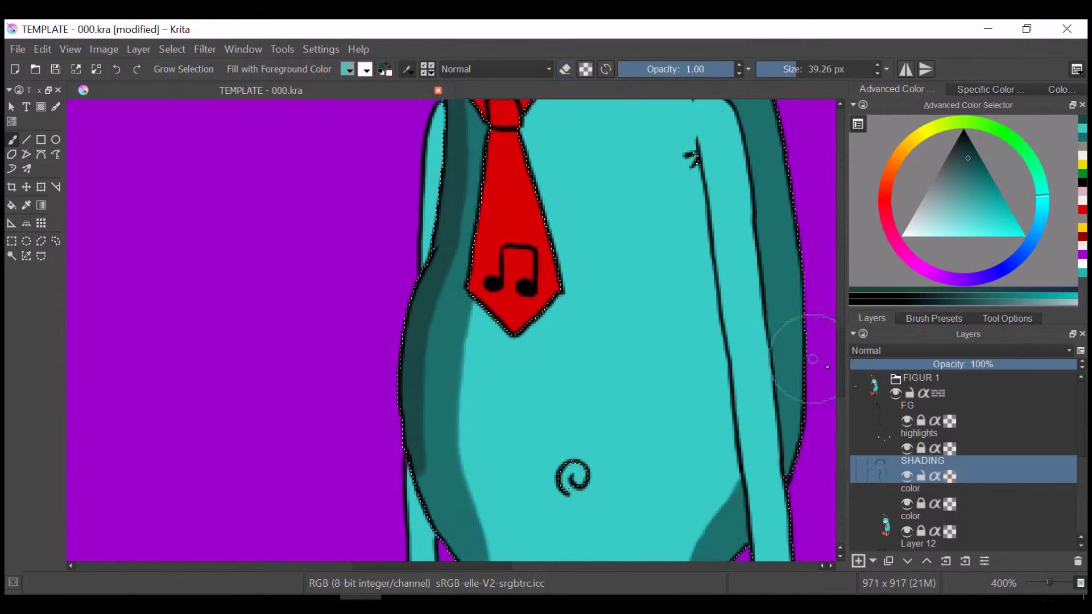
scroll(659, 320, down, 7)
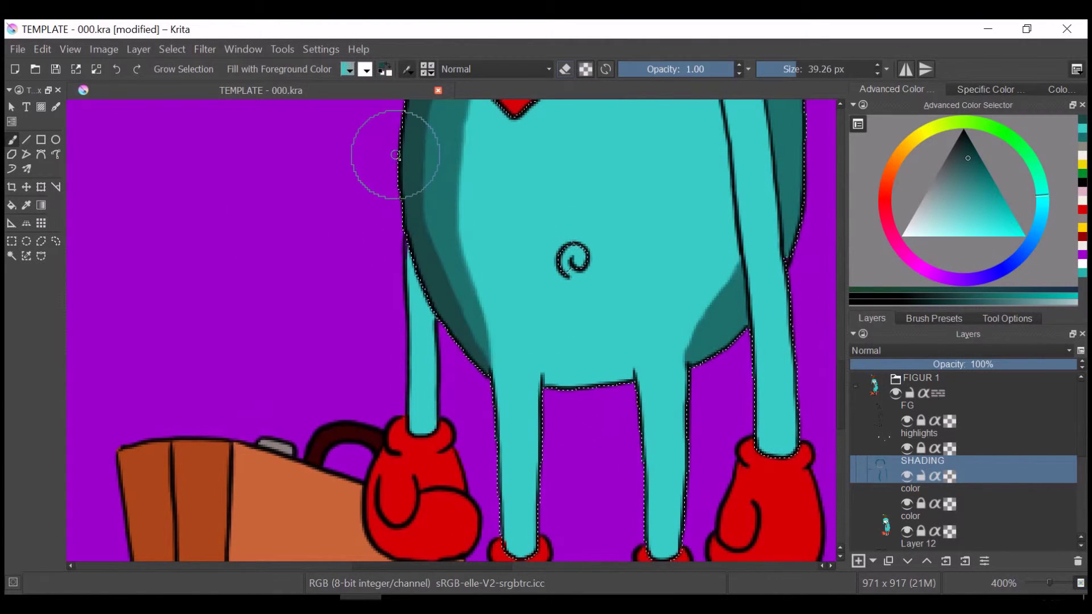
drag(632, 370, 560, 380)
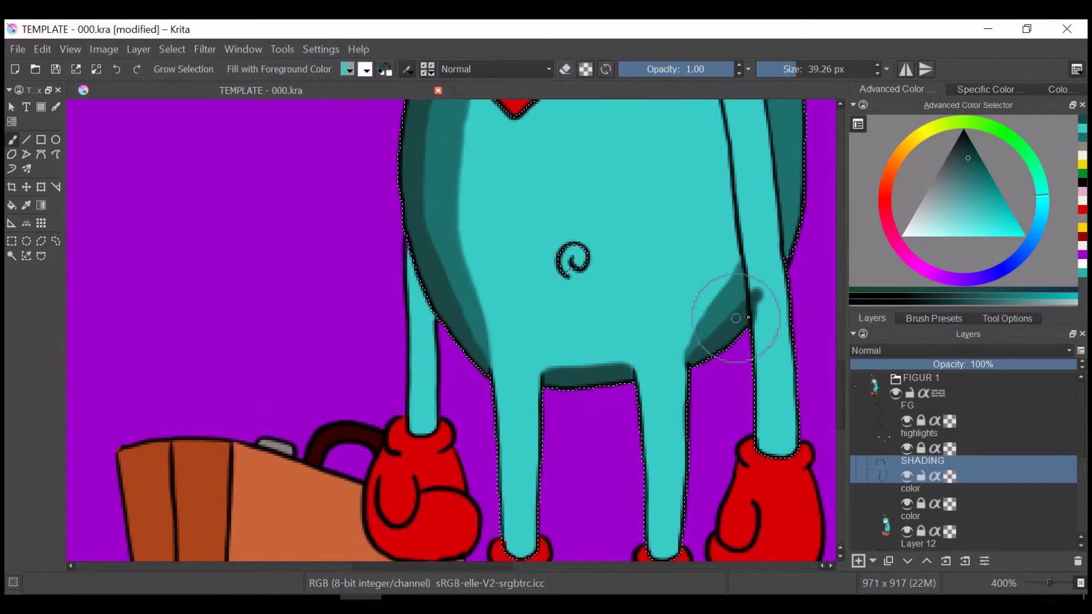
scroll(787, 260, up, 5)
drag(788, 260, 797, 523)
scroll(797, 524, up, 5)
drag(717, 268, 740, 392)
Erase excess right-side shading, then reselect the body and legs for painting.
key(e)
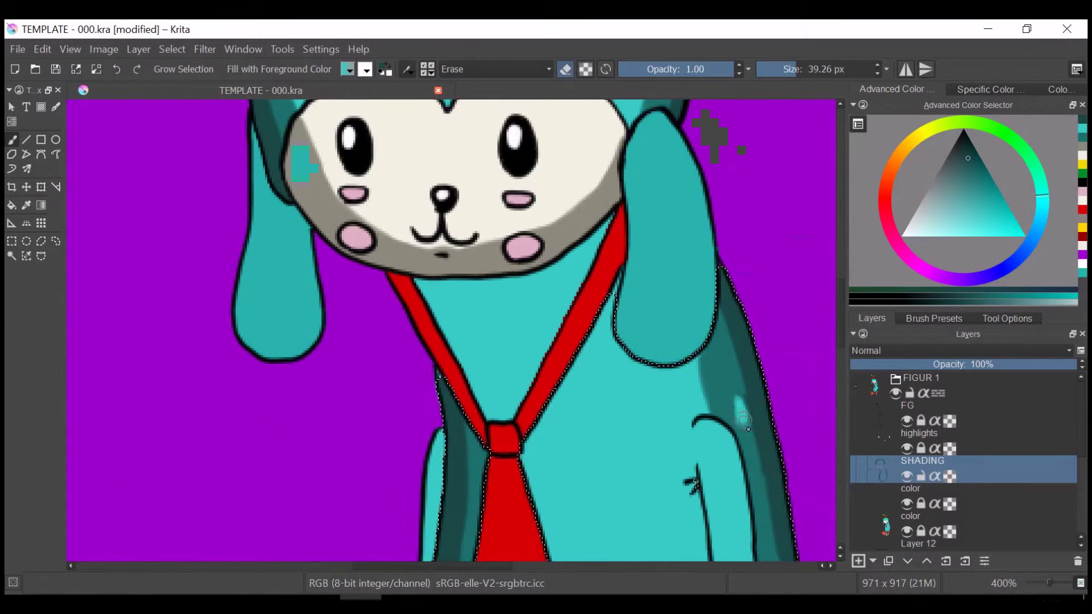
drag(734, 278, 751, 398)
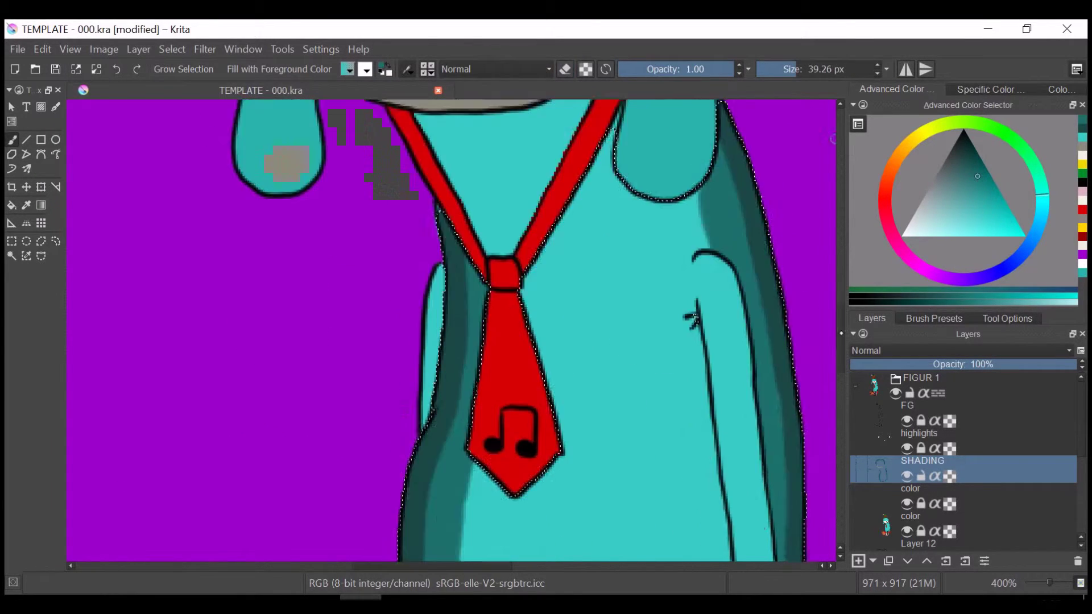
scroll(775, 438, down, 5)
click(172, 49)
click(182, 81)
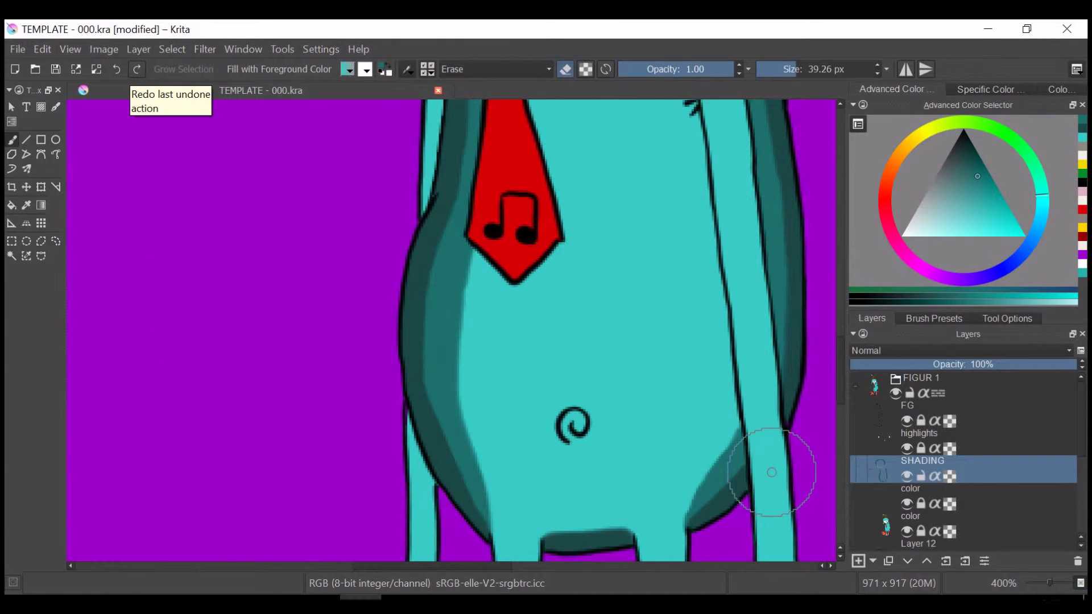
key(e)
key(ctrl+shift+d)
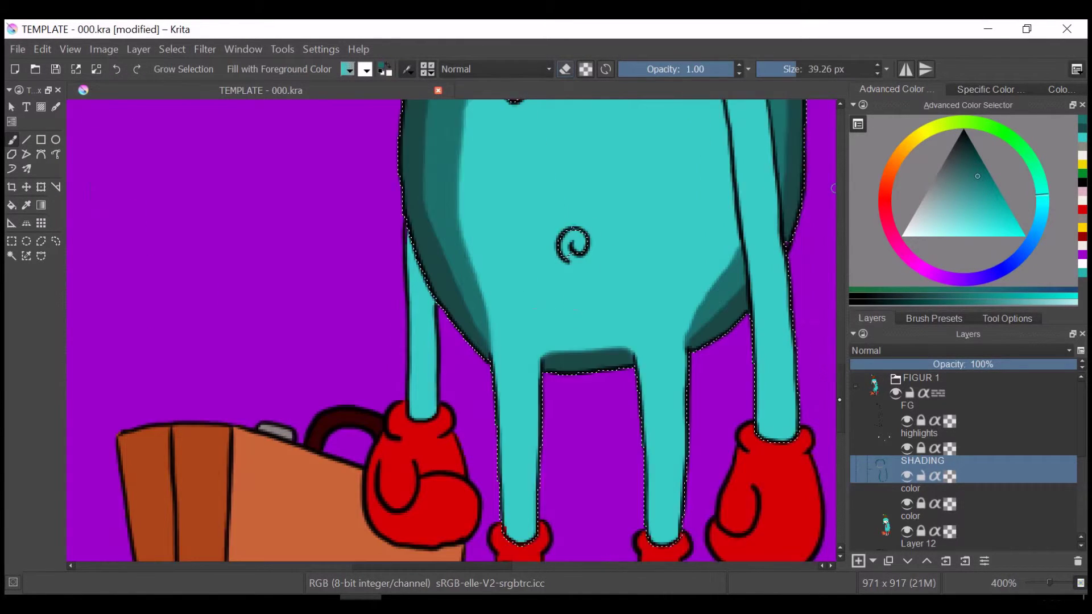
scroll(497, 273, down, 5)
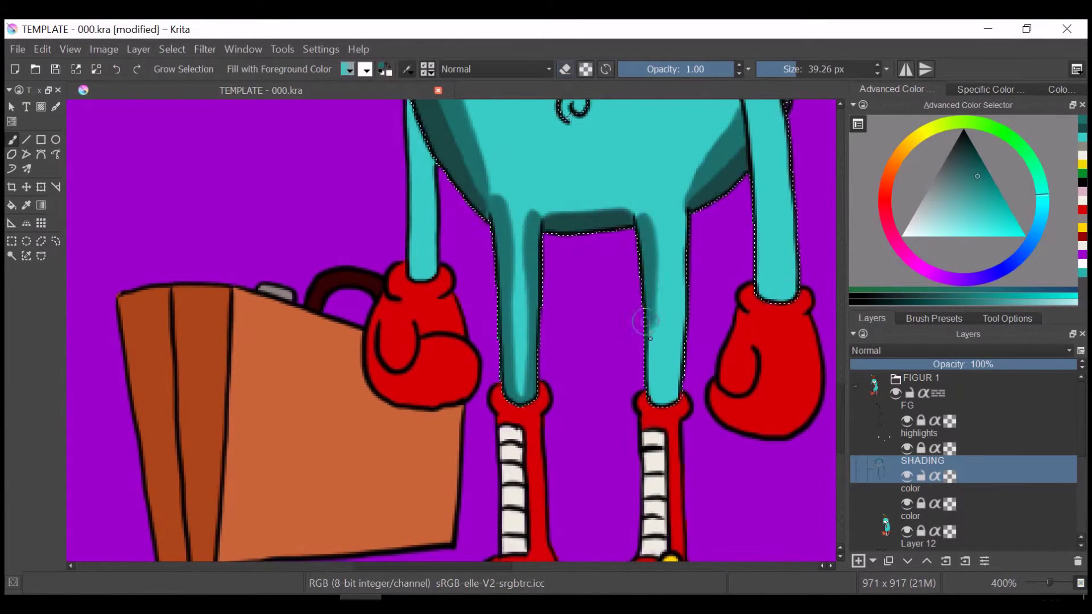
Shade the right leg and crotch, then a darker teal between the right-side outlines.
drag(646, 316, 664, 186)
drag(531, 204, 555, 215)
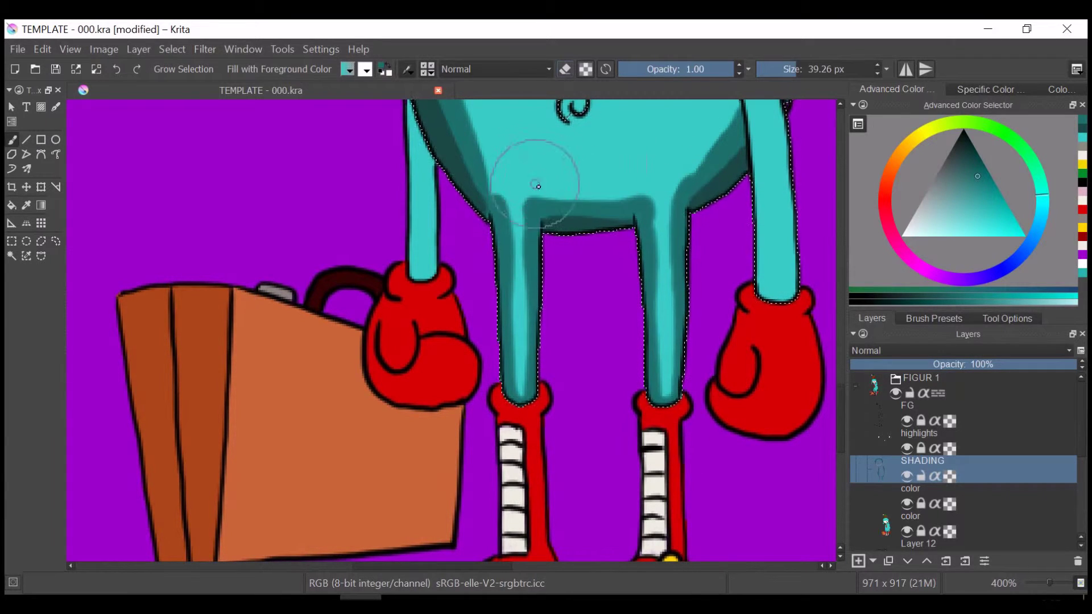
key(k)
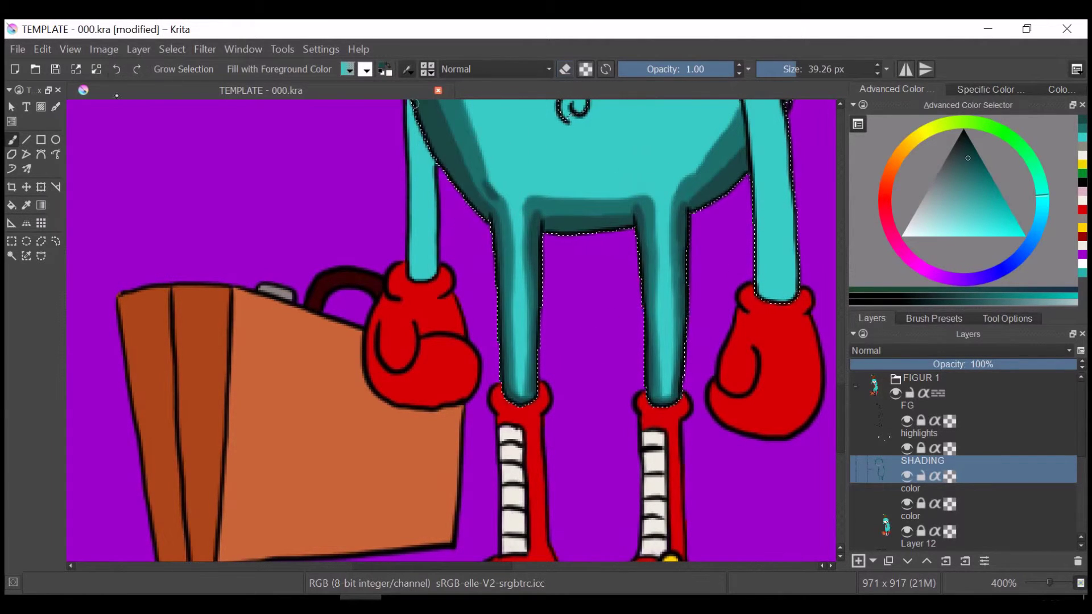
ctrl+click(693, 201)
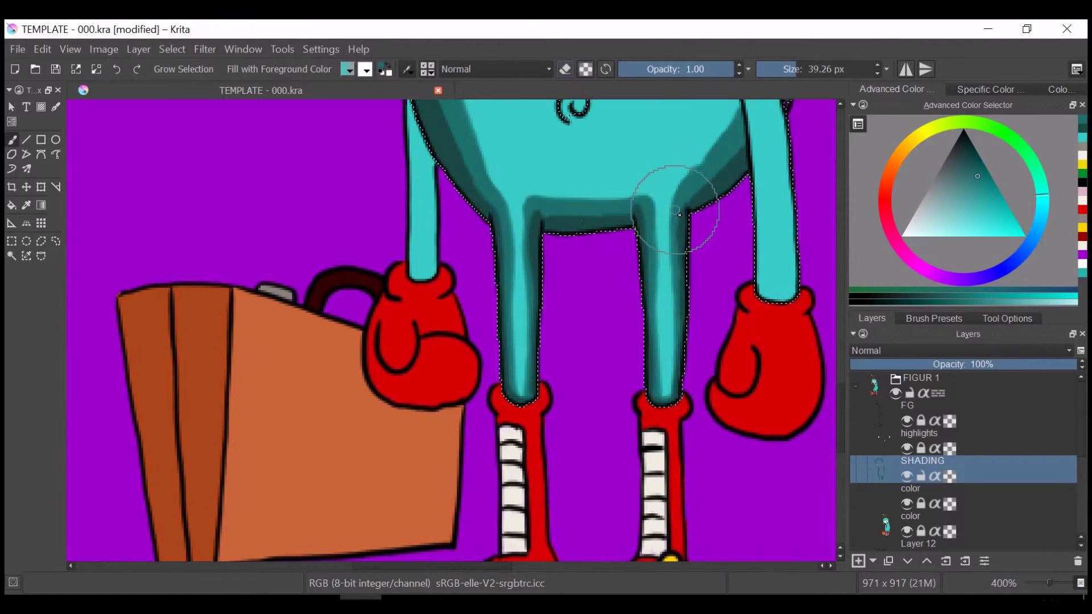
scroll(512, 165, up, 3)
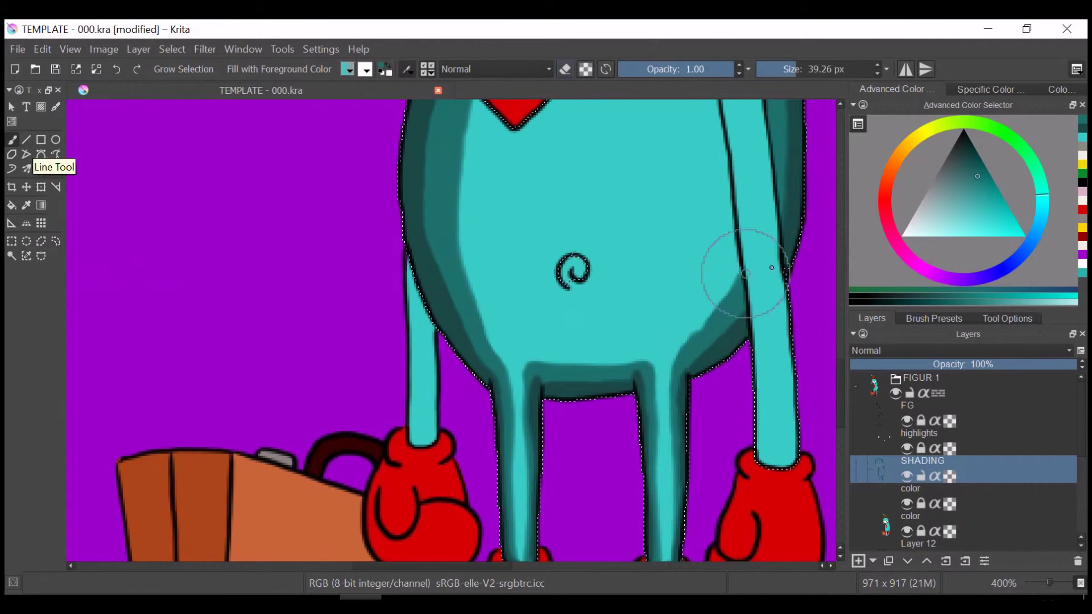
scroll(718, 298, up, 5)
drag(718, 297, 739, 544)
Sample the darker teal from the canvas and try a stroke down the right side, undoing it.
scroll(732, 208, down, 4)
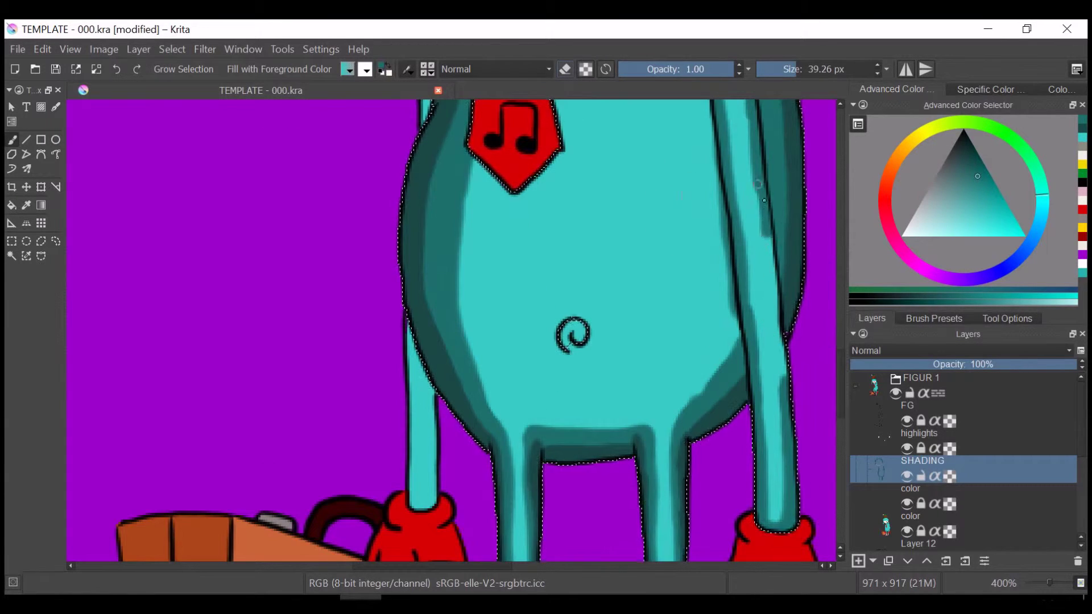
scroll(743, 293, up, 2)
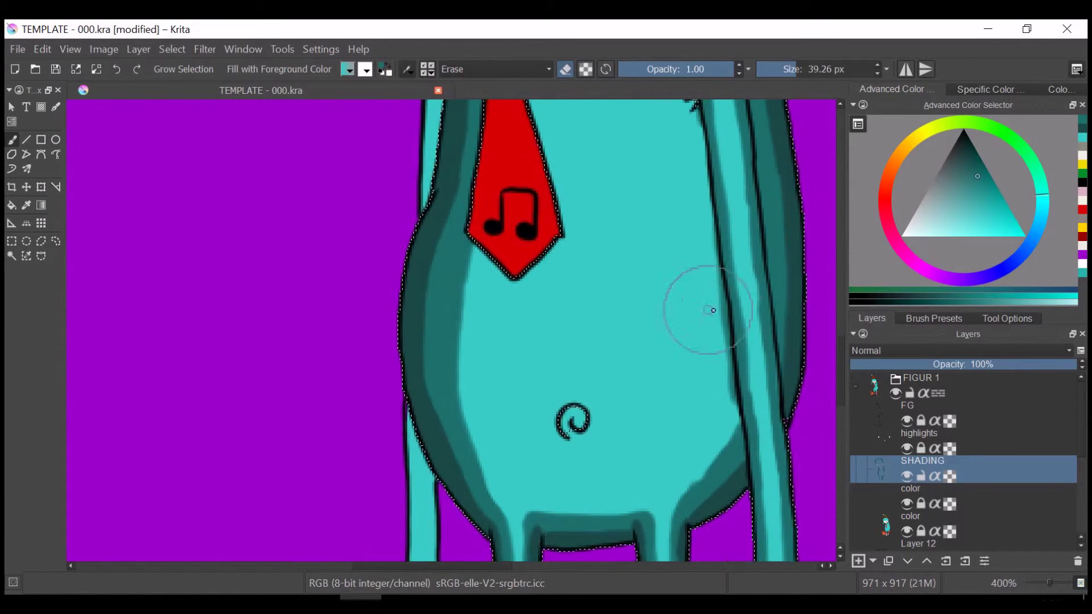
key(p)
click(420, 335)
key(b)
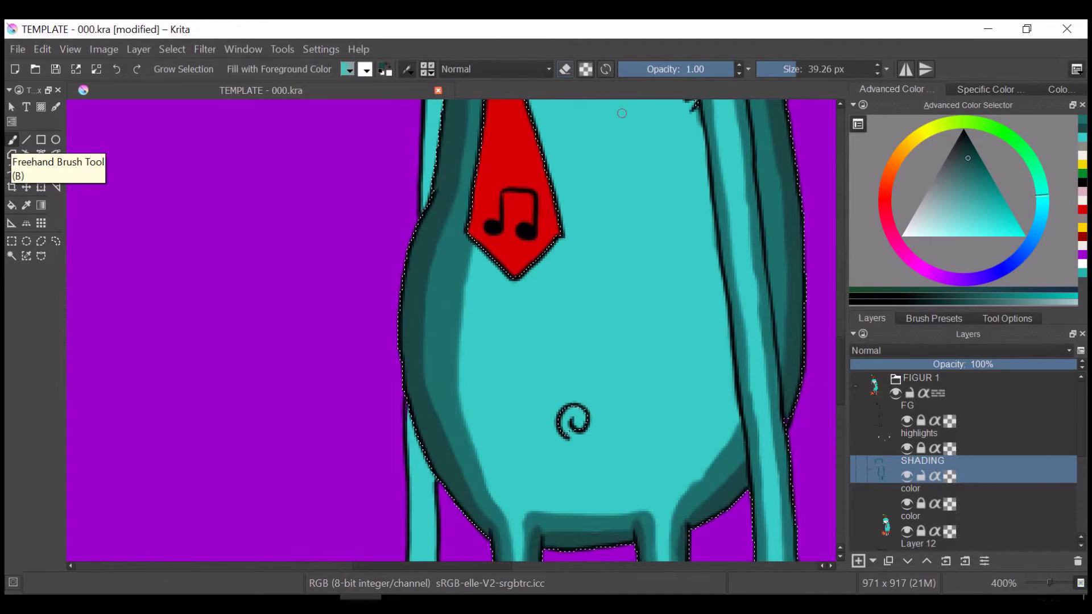
scroll(703, 219, up, 2)
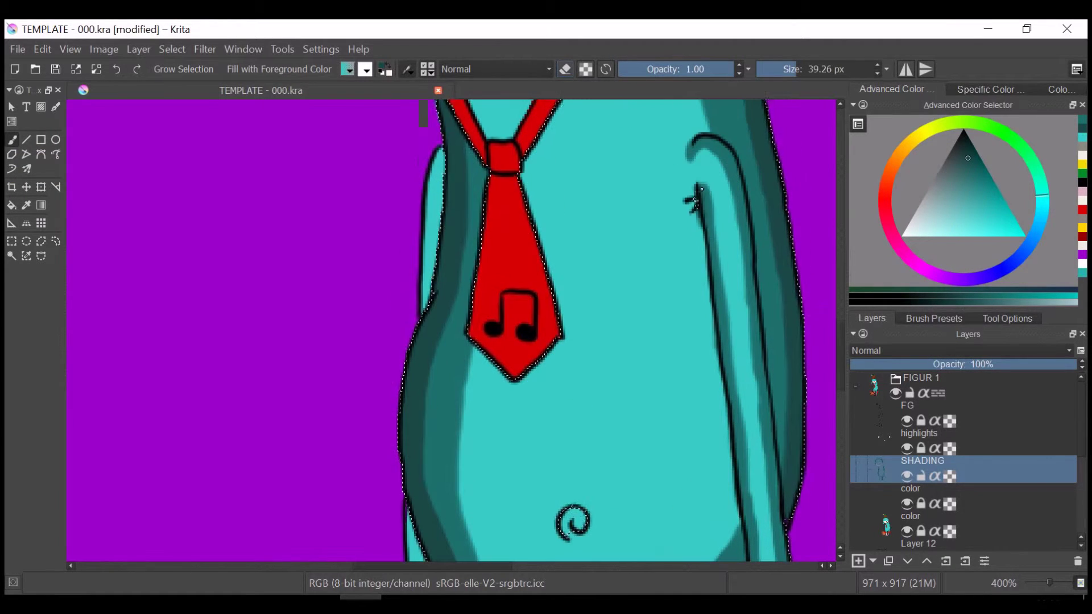
scroll(720, 303, down, 5)
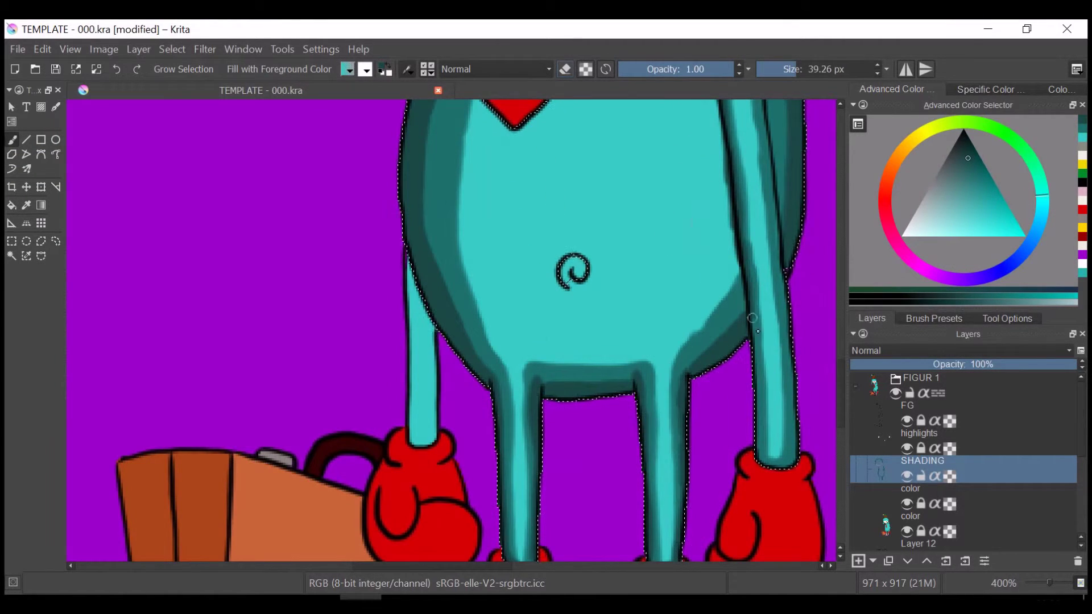
scroll(825, 390, up, 5)
drag(743, 253, 776, 543)
key(ctrl+z)
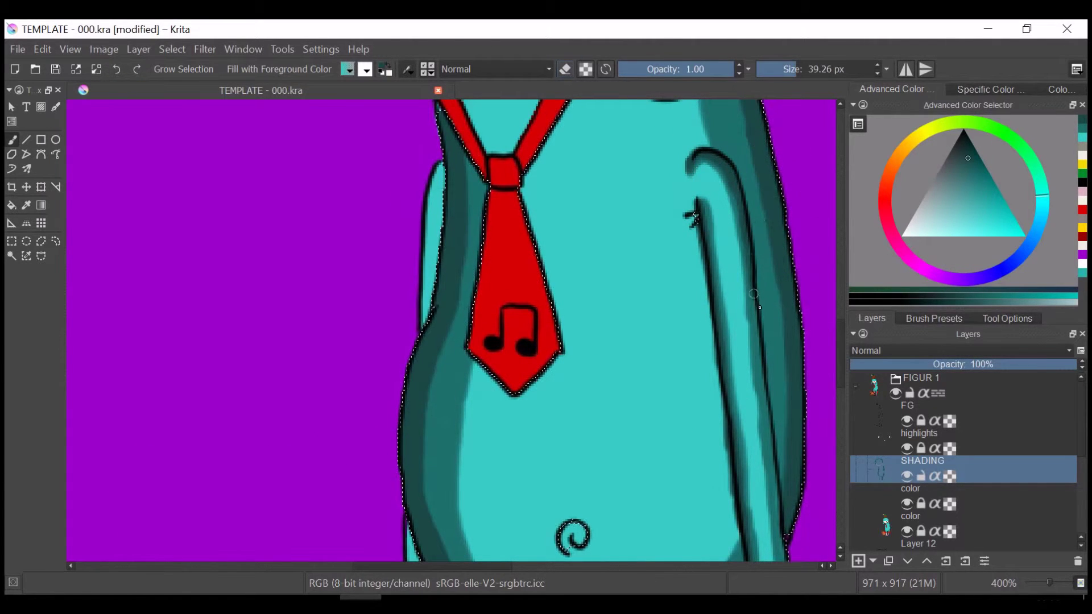
Paint a dark teal stroke down the right arm edge.
scroll(767, 396, down, 4)
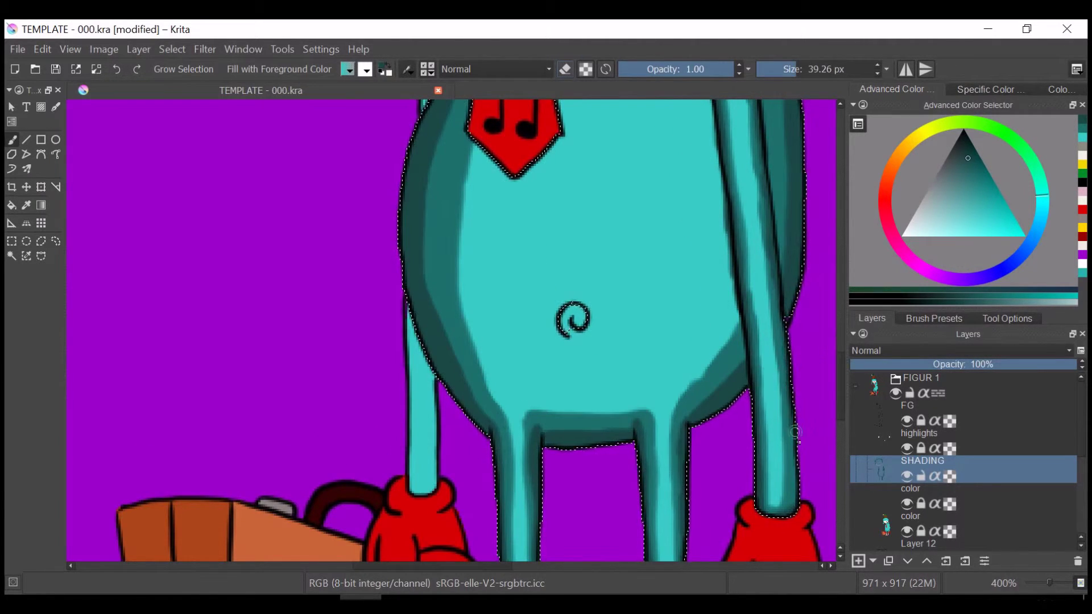
scroll(833, 541, up, 3)
drag(692, 169, 734, 492)
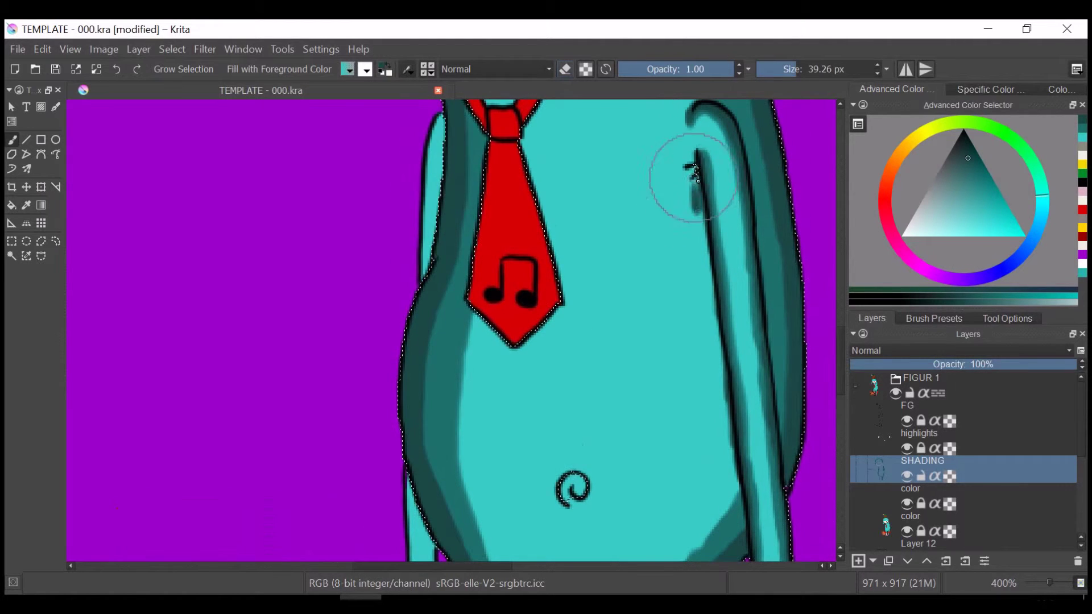
scroll(735, 250, down, 4)
Tidy with the eraser, then shade along the right tie strap, under the collar and the tie's left edge.
key(e)
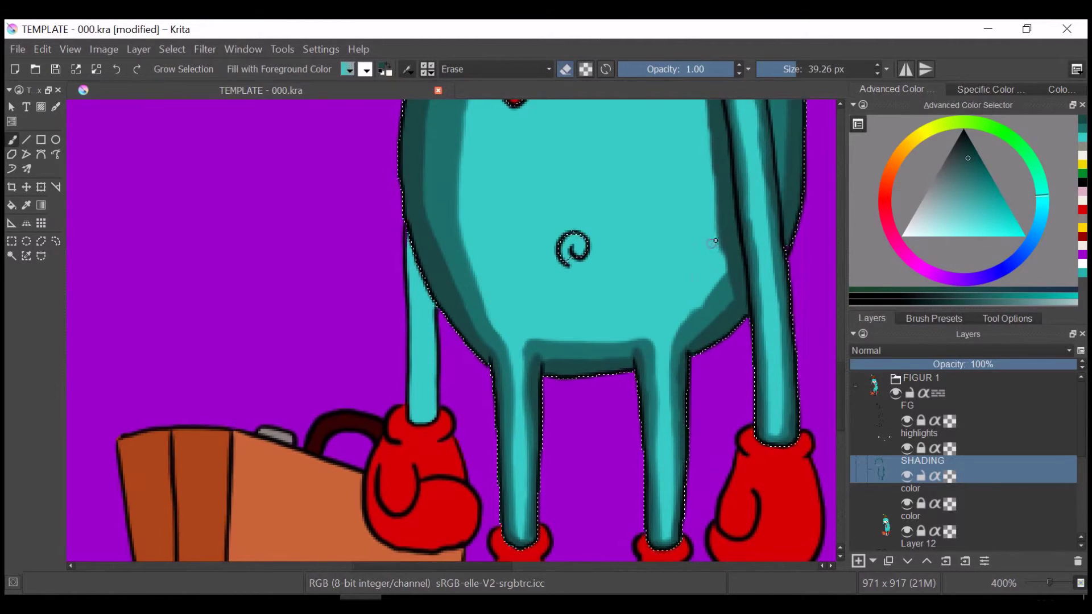
scroll(805, 244, up, 4)
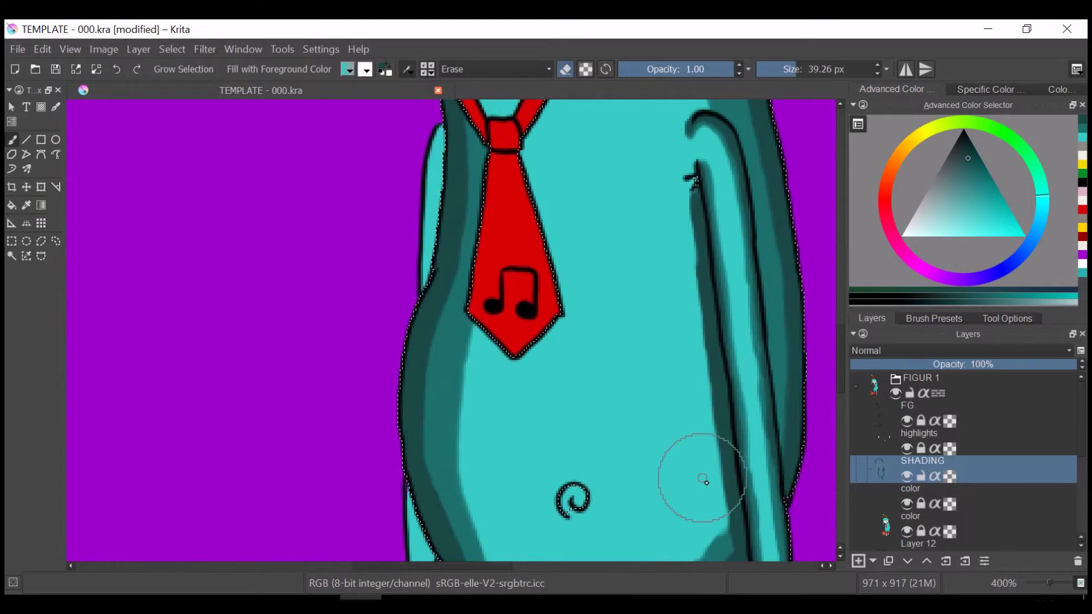
scroll(796, 295, up, 2)
key(e)
drag(603, 139, 677, 213)
mouse_move(617, 137)
mouse_down()
mouse_move(527, 291)
mouse_move(563, 461)
mouse_move(484, 501)
mouse_up()
drag(500, 292, 480, 419)
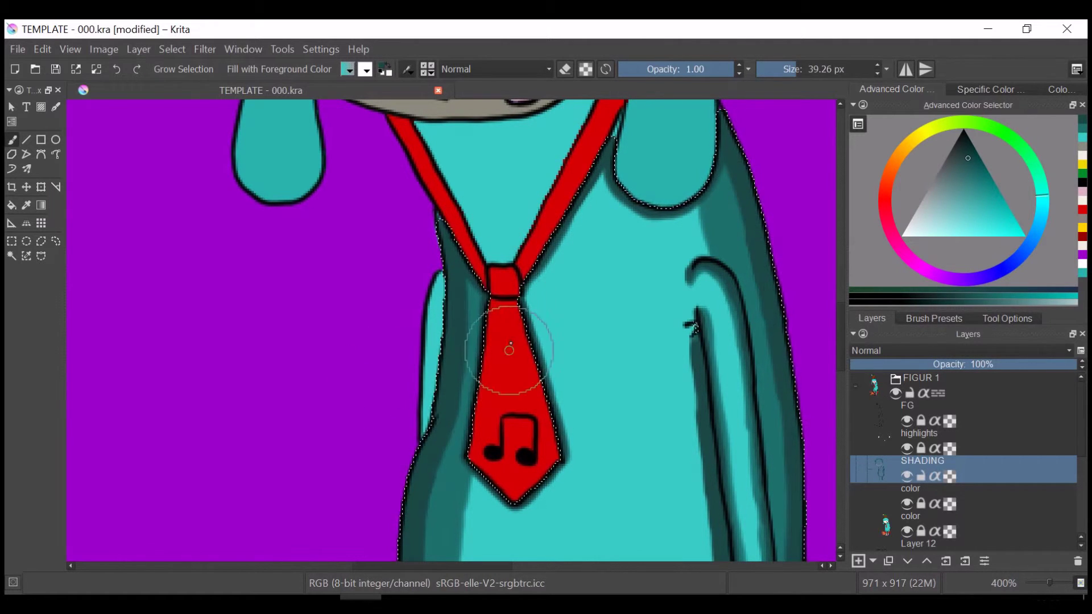
Clear the selection and sample a darker teal from the arm.
click(172, 49)
click(194, 84)
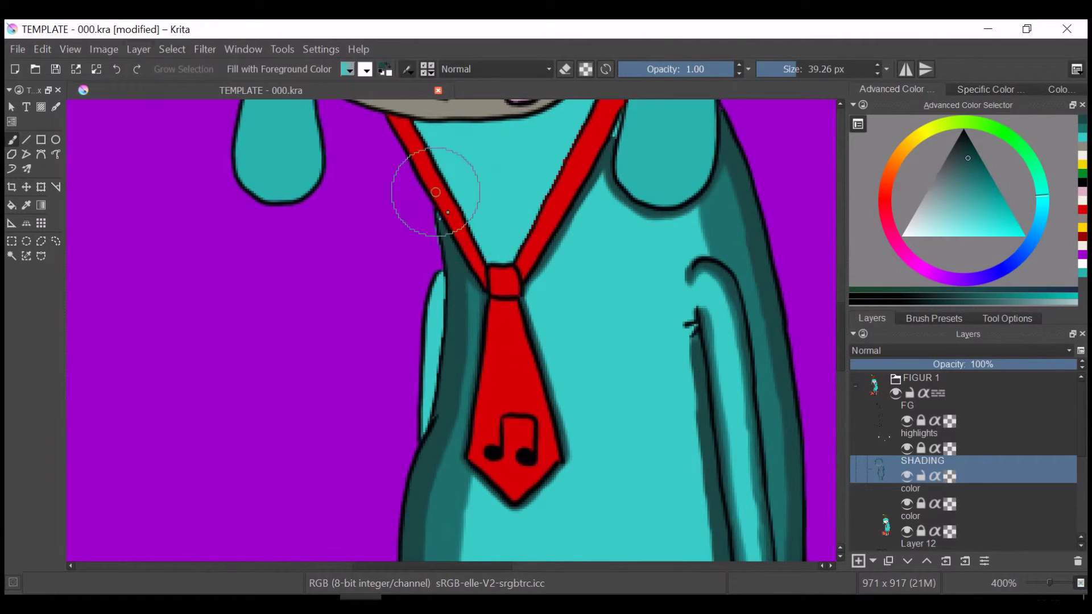
click(437, 306)
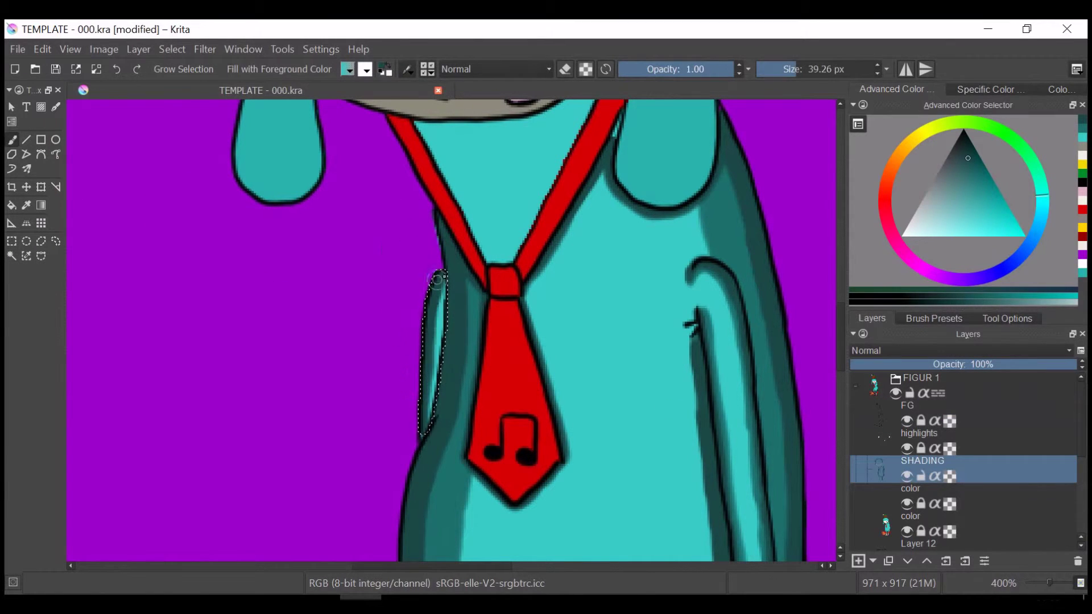
ctrl+click(449, 295)
key(ctrl+shift+a)
ctrl+click(450, 318)
scroll(697, 172, up, 1)
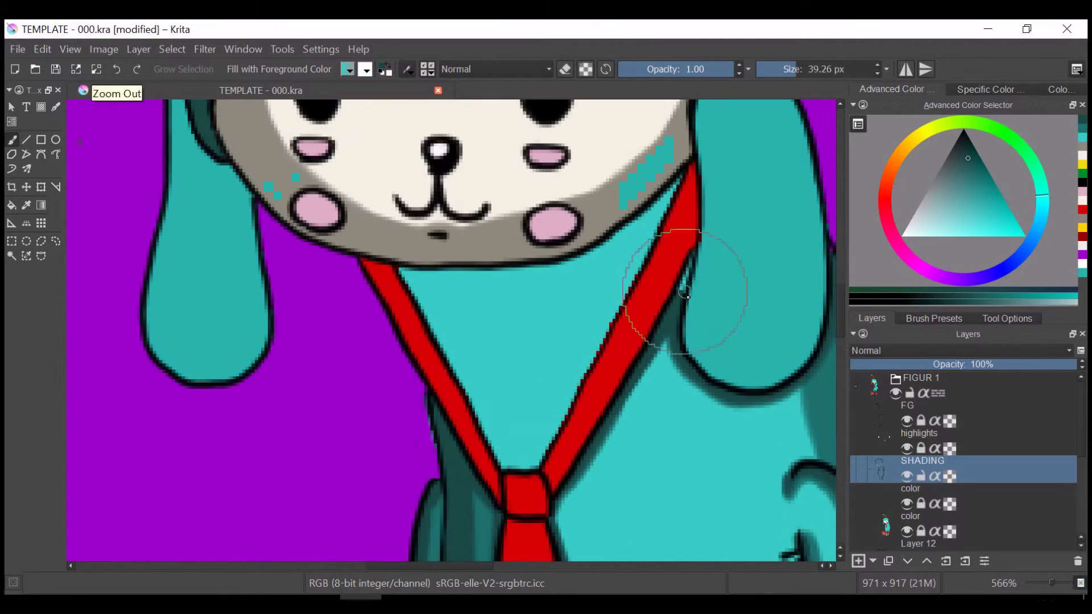
Select the shirt between the tie straps and shade it along the collar edge.
click(933, 414)
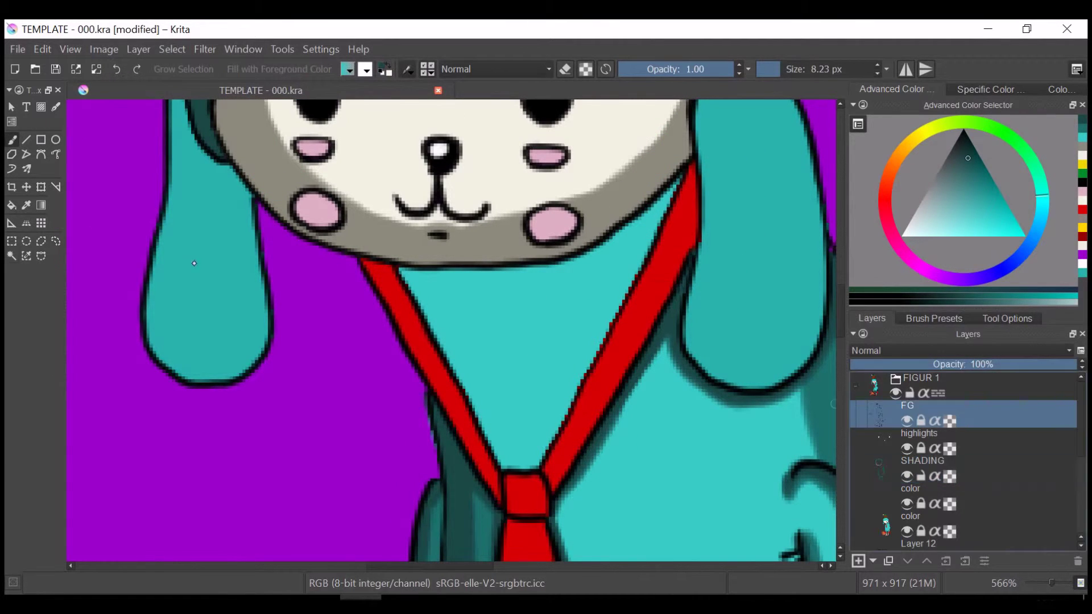
click(933, 469)
click(613, 238)
drag(612, 239, 650, 207)
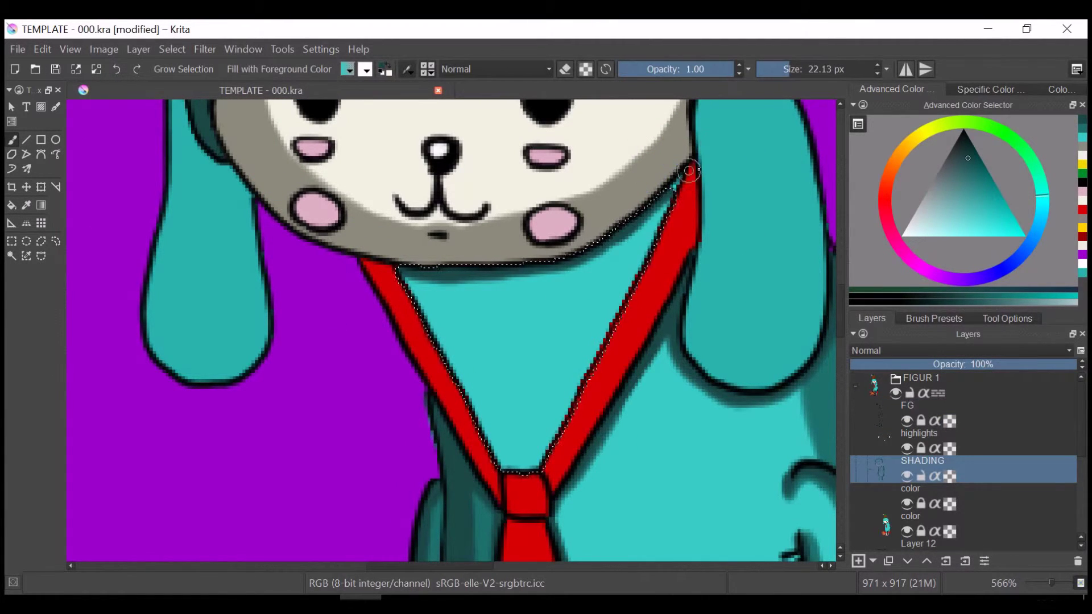
scroll(674, 176, down, 4)
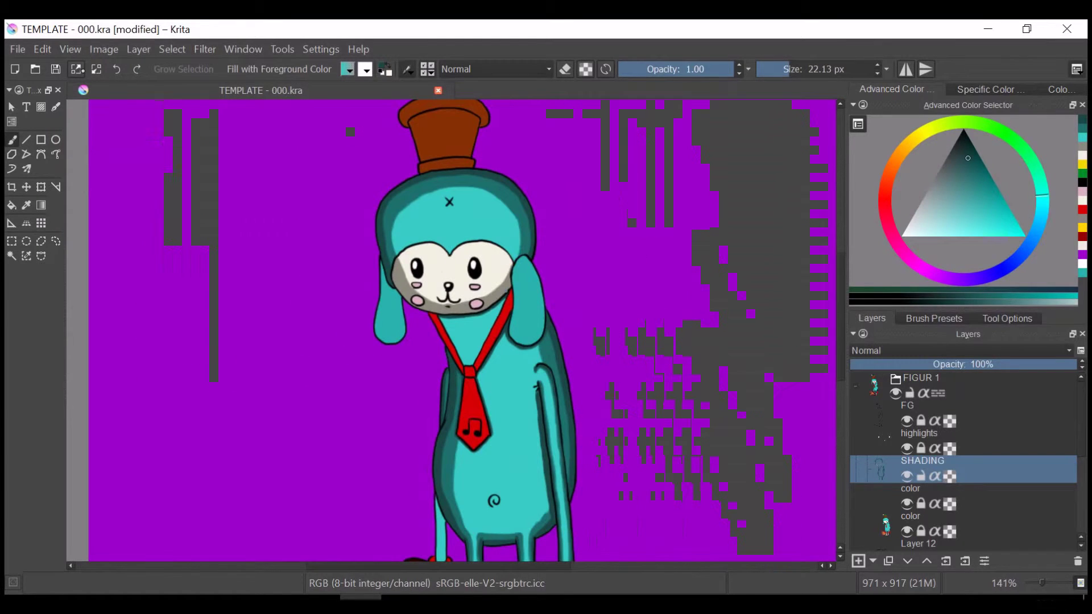
scroll(832, 367, down, 3)
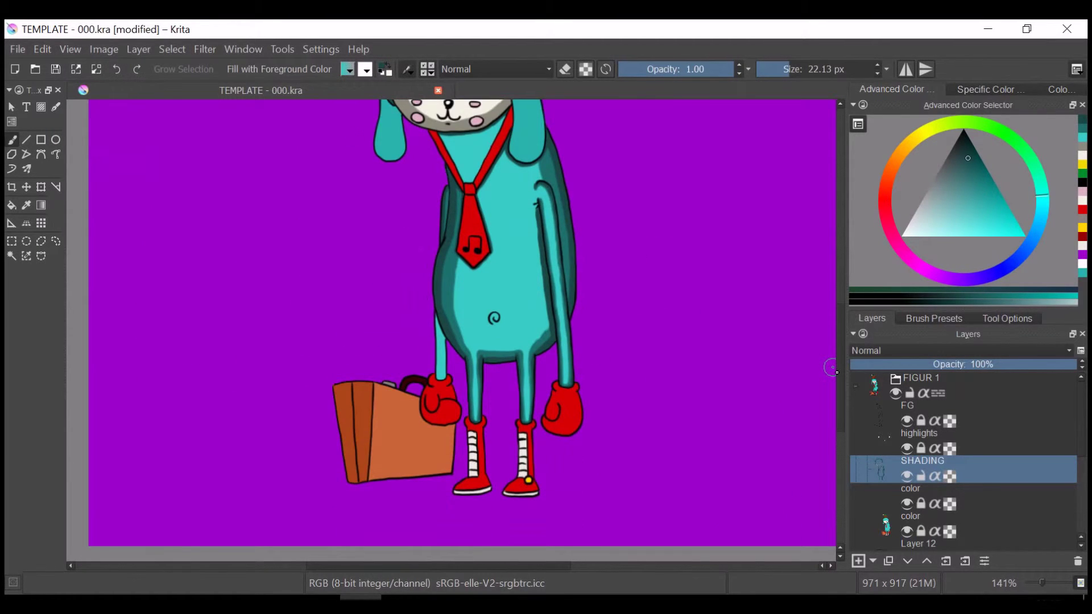
key(plus)
key(plus)
key(plus)
click(420, 393)
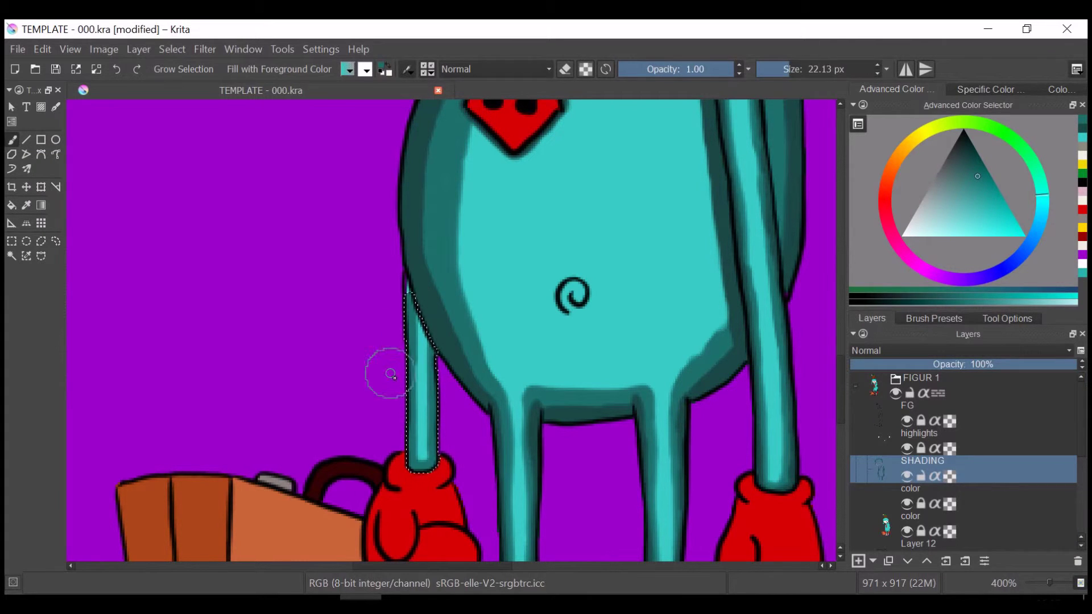
Delete the duplicate color layer and return to the SHADING layer.
key(k)
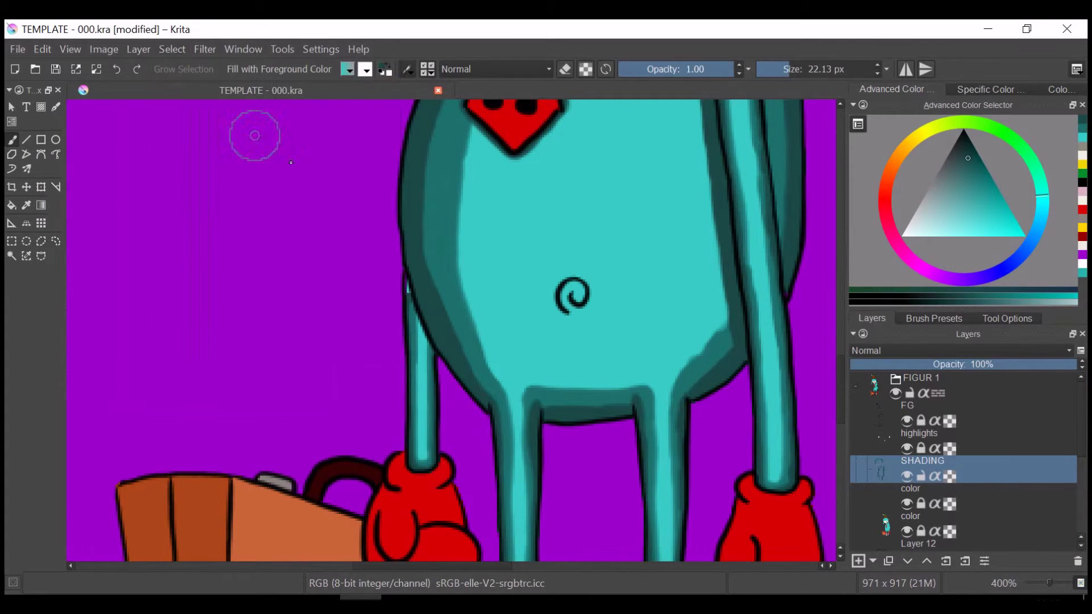
key(l)
key(Page_Down)
key(Page_Down)
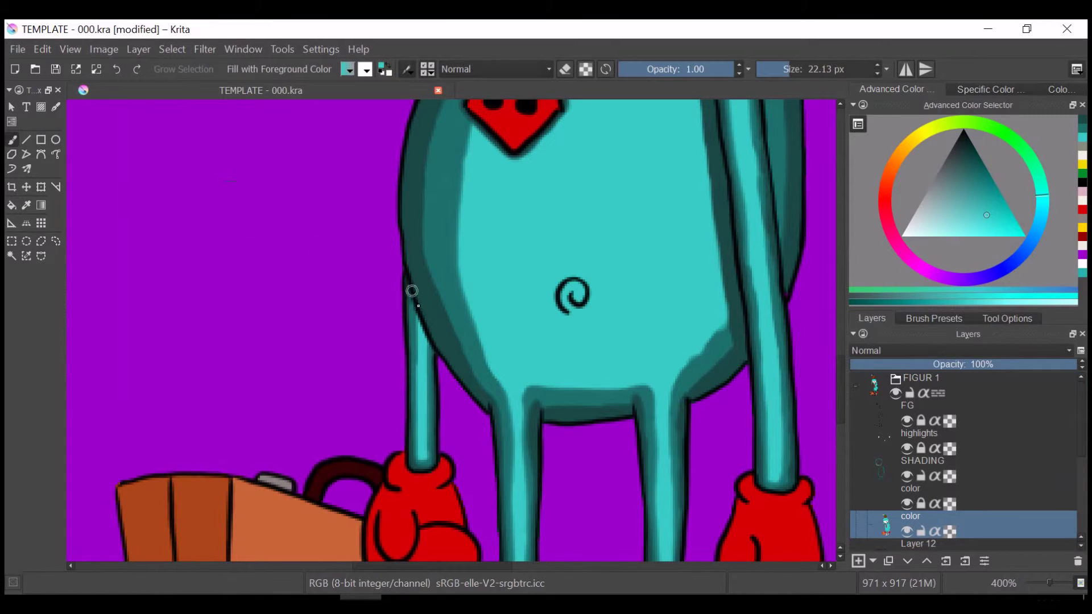
key(shift+Delete)
key(Page_Up)
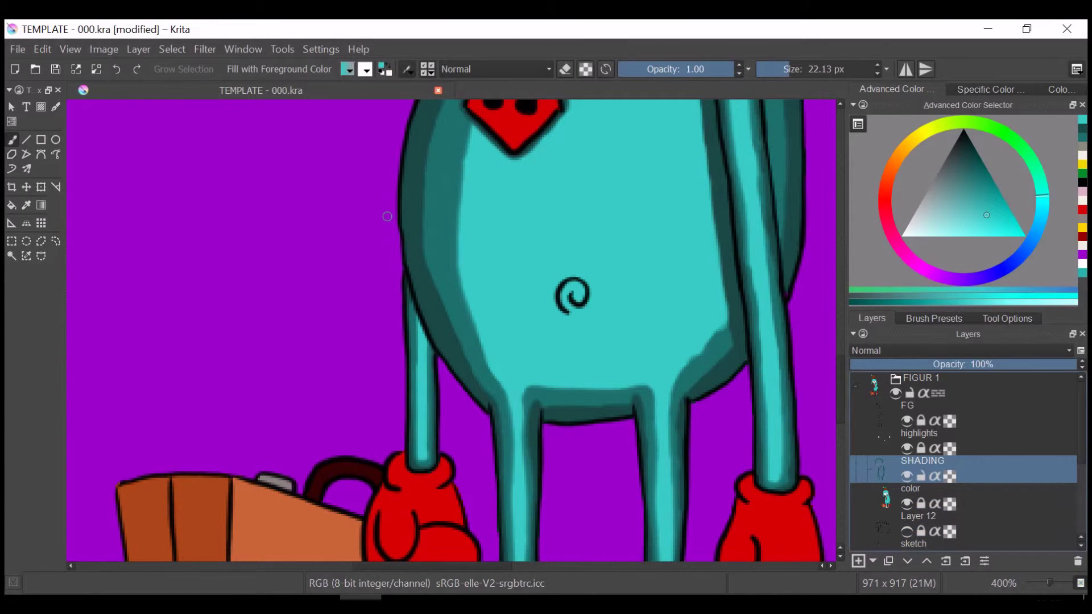
Pick the red from the glove and select the right red glove.
ctrl+click(770, 471)
scroll(242, 171, down, 3)
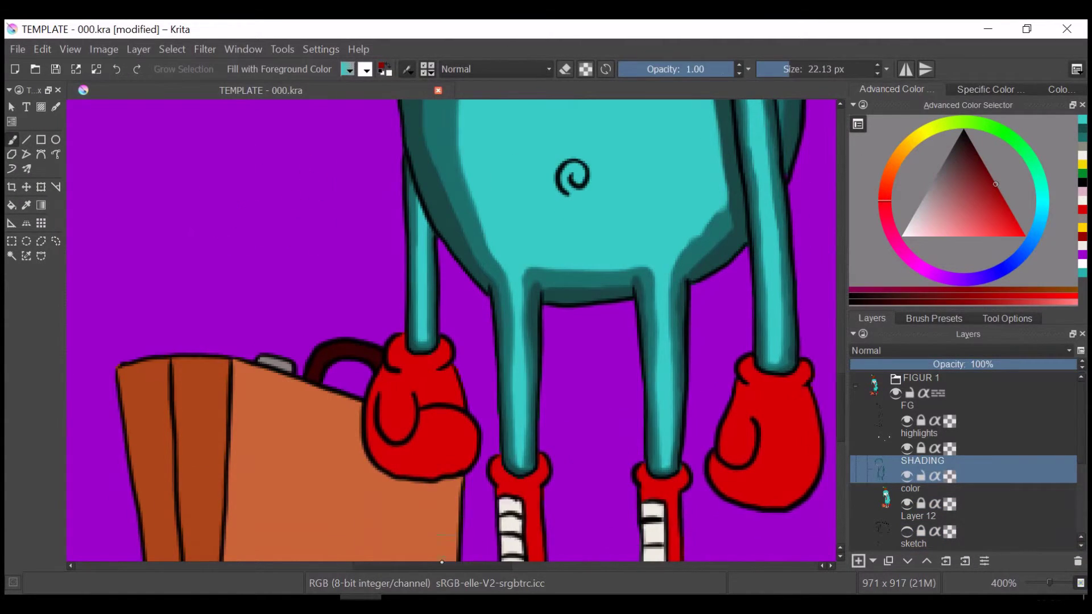
scroll(677, 555, right, 3)
click(643, 455)
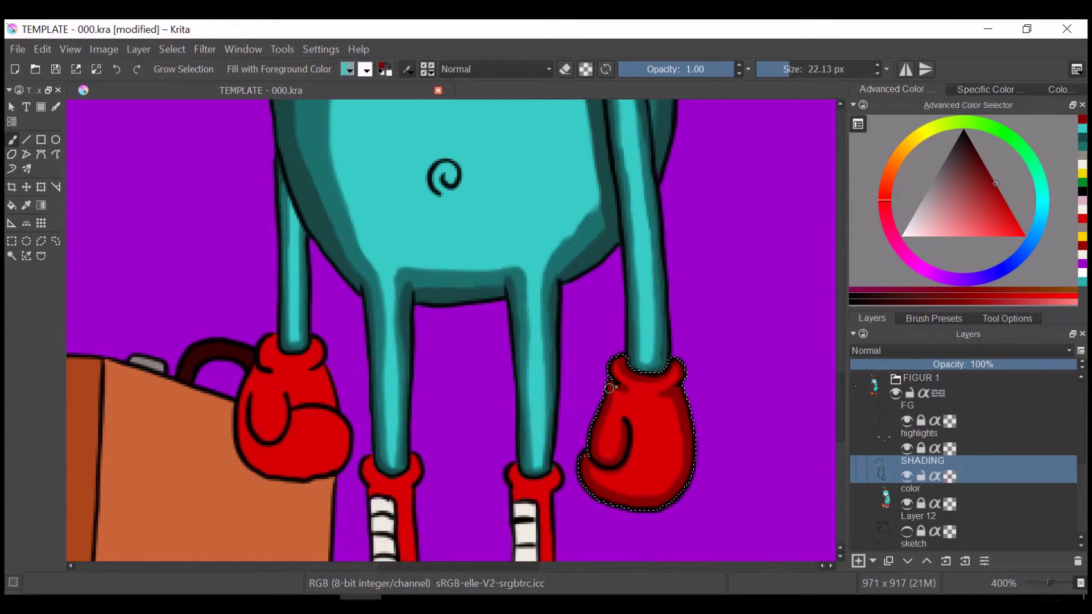
Shade the lower right of the left red glove and the chest beside the tie.
key(ctrl+z)
drag(294, 406, 311, 449)
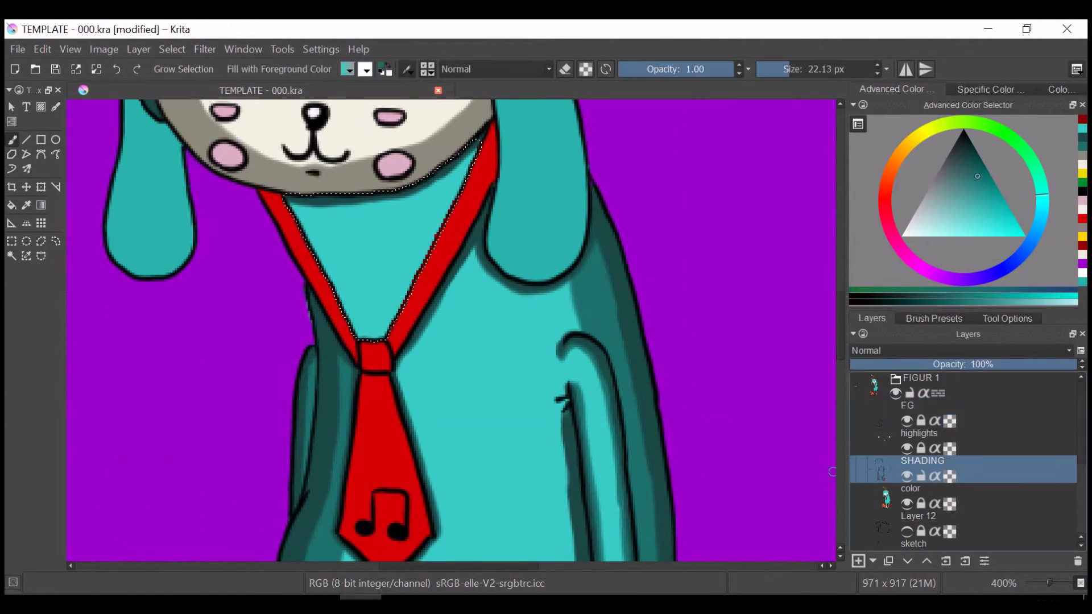
mouse_move(335, 206)
mouse_down()
mouse_move(339, 309)
mouse_move(287, 199)
mouse_move(349, 327)
mouse_up()
key(k)
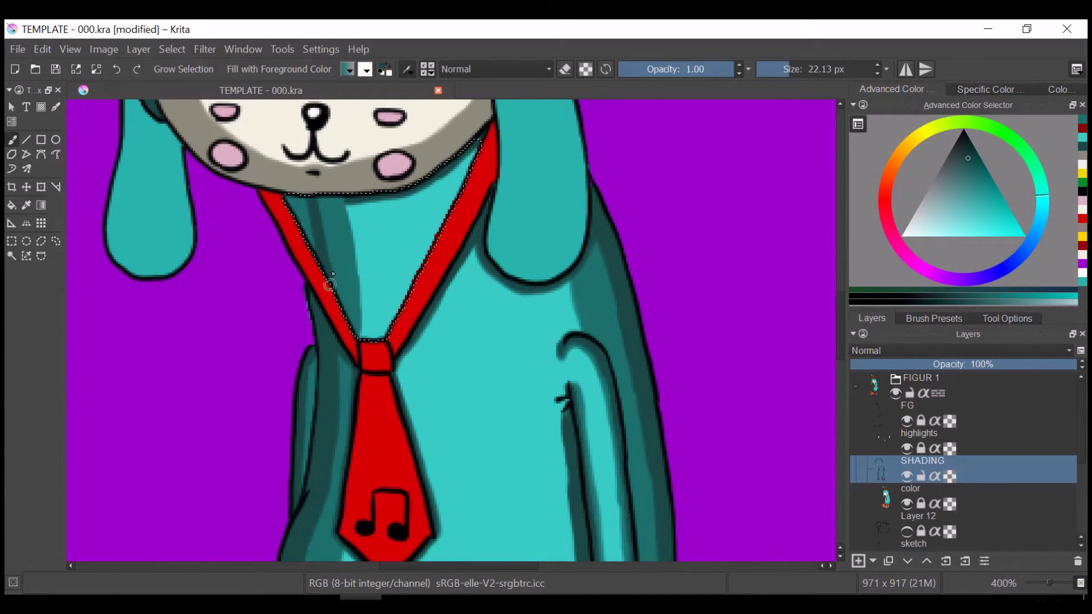
Clear the tie selection and pick a lighter teal on the color layer.
click(171, 49)
click(188, 80)
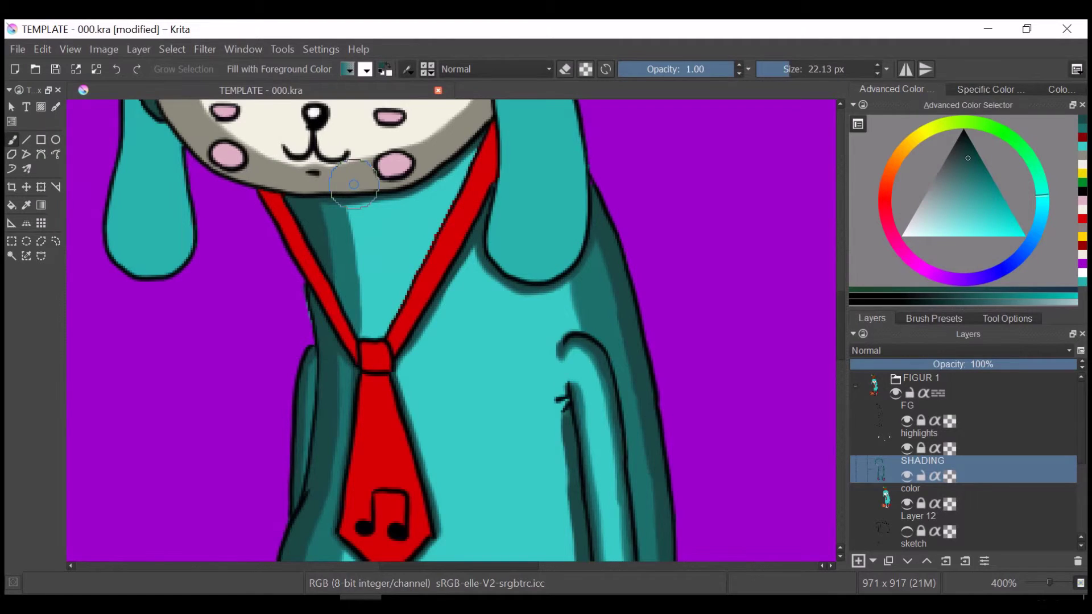
key(plus)
key(plus)
key(Page_Down)
key(l)
scroll(736, 353, up, 2)
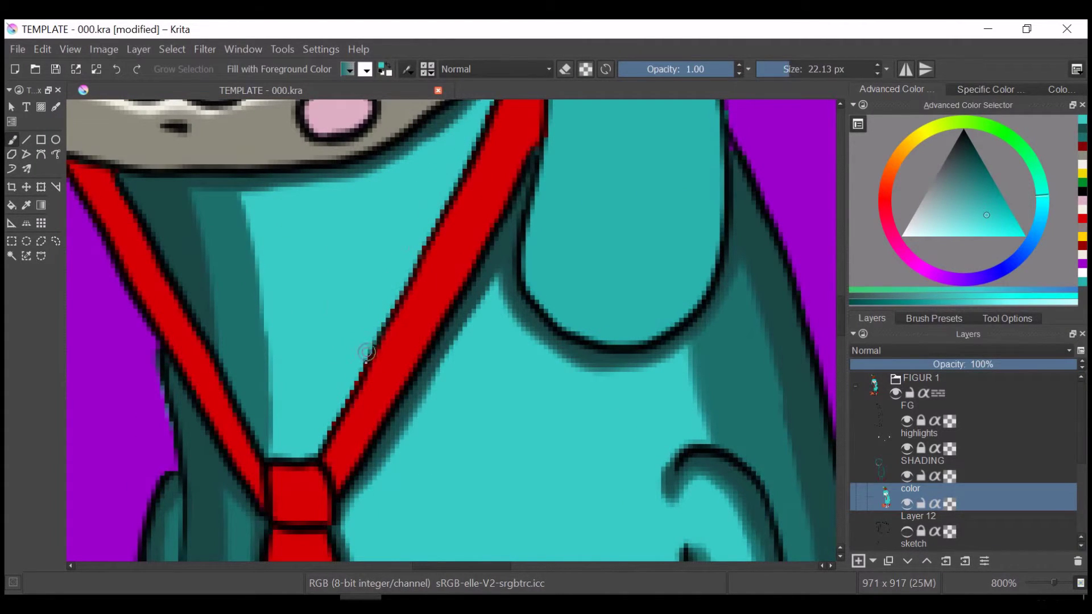
scroll(478, 277, up, 3)
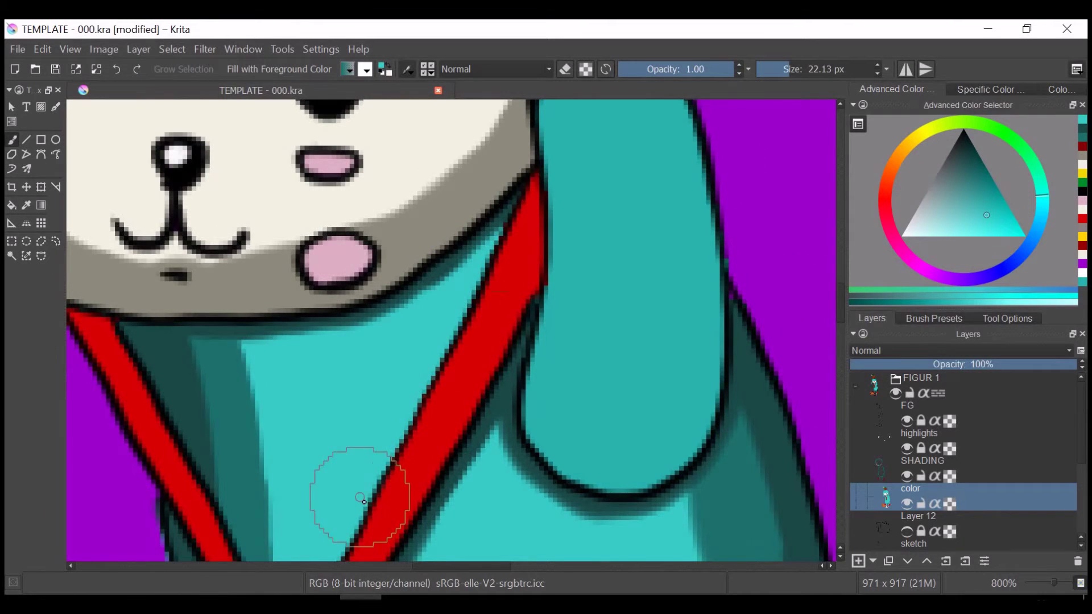
key(minus)
key(minus)
key(minus)
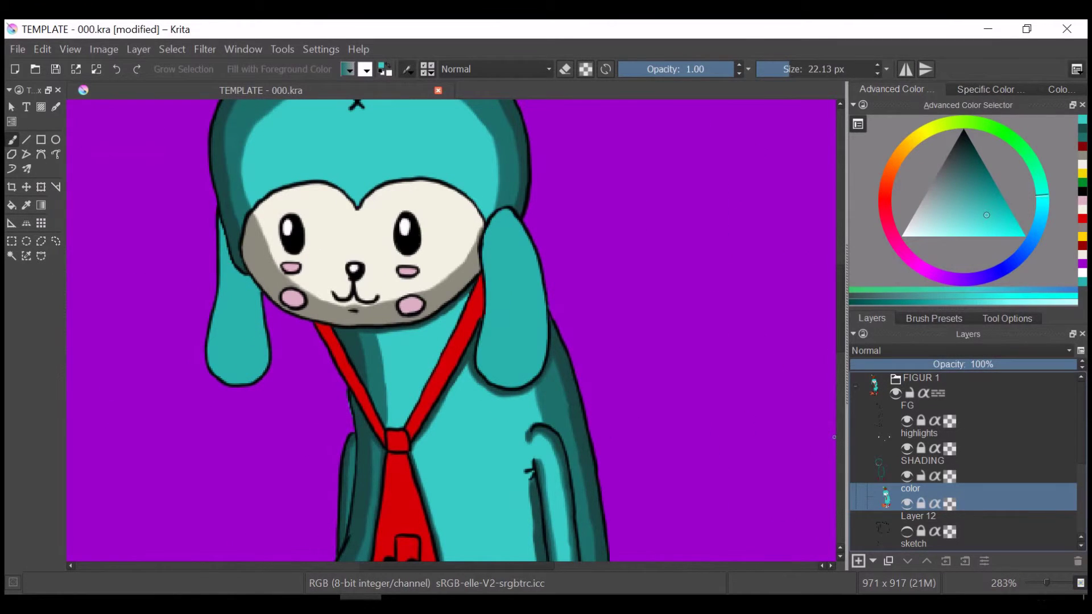
Sample the left ear's teal, then choose a darker teal on the SHADING layer.
click(11, 255)
click(234, 346)
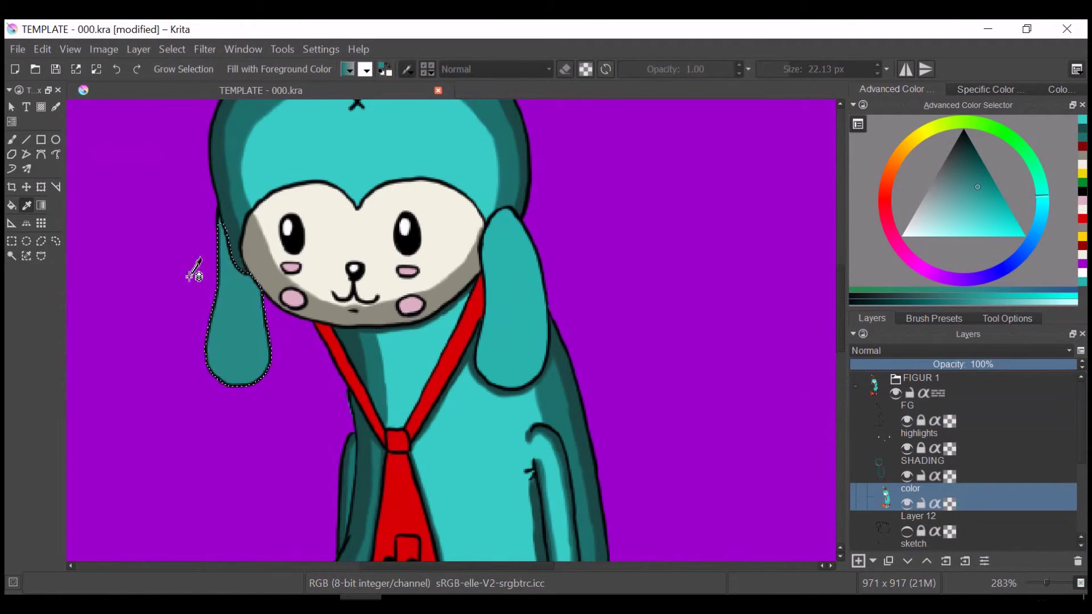
key(ctrl+shift+a)
key(plus)
key(plus)
key(plus)
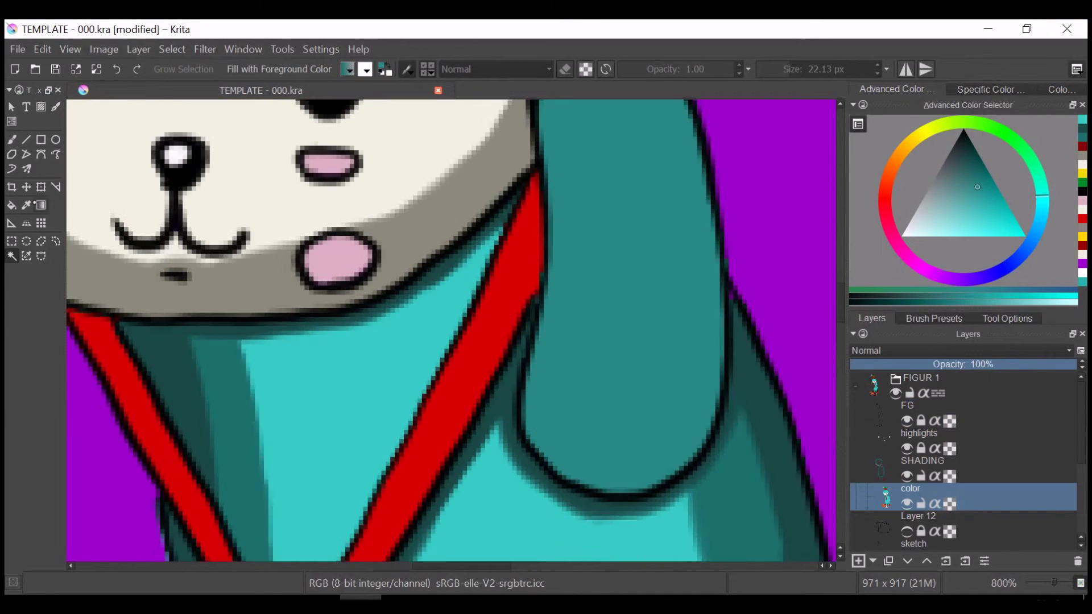
ctrl+click(711, 364)
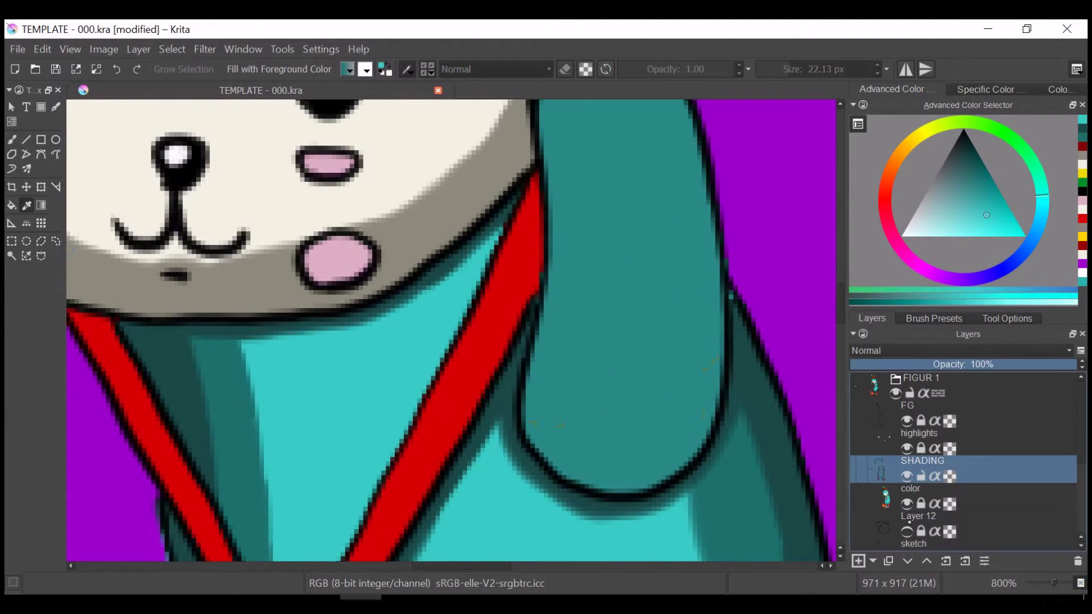
click(705, 449)
key(b)
Bring the head and flowerpot into view at a closer zoom.
key(minus)
key(minus)
key(minus)
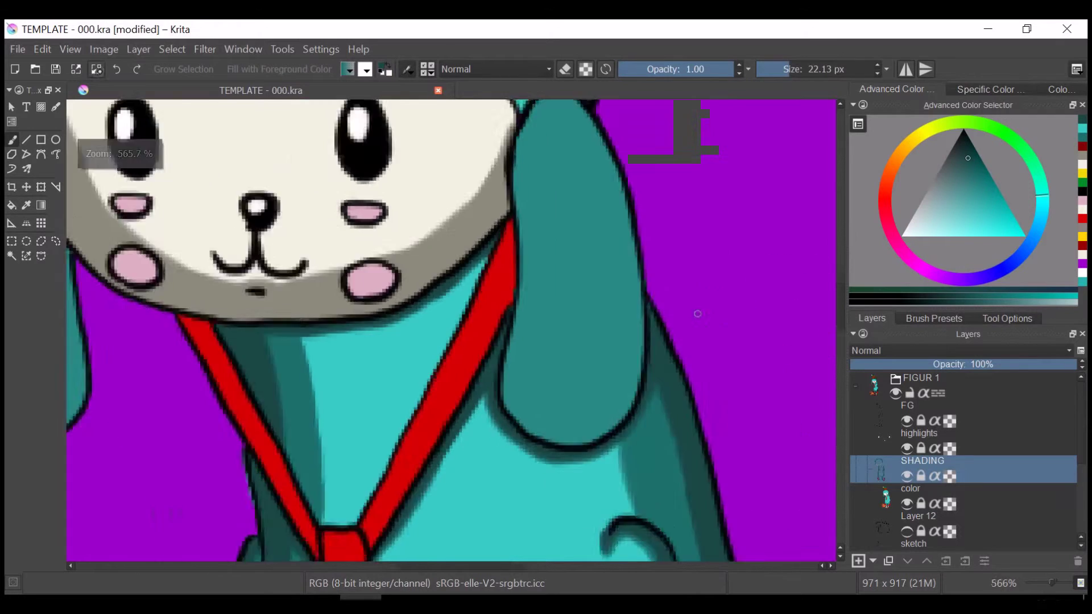
key(minus)
key(minus)
scroll(772, 429, down, 3)
scroll(772, 429, up, 6)
key(plus)
key(plus)
key(plus)
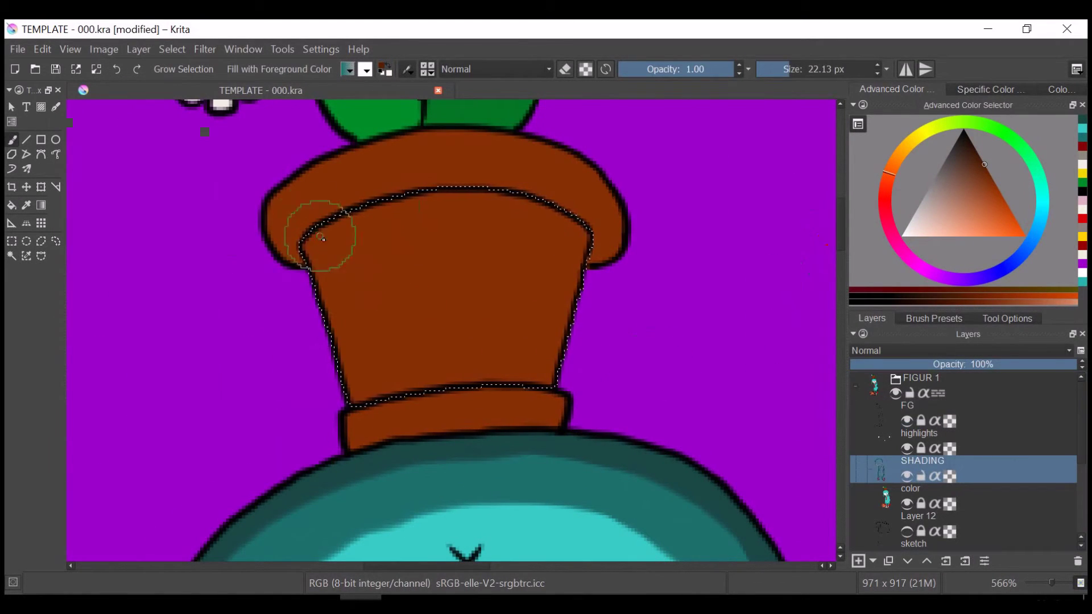
Shade the left and right sides of the flowerpot with darker strokes.
drag(342, 222, 370, 392)
drag(557, 216, 529, 387)
drag(566, 256, 541, 381)
drag(338, 221, 352, 301)
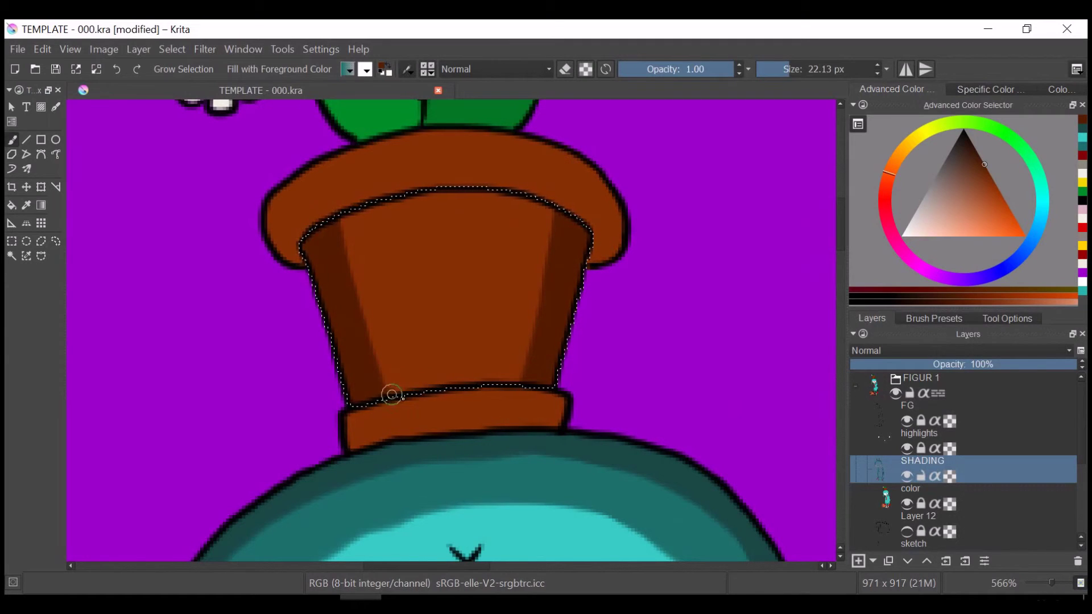
Darken the ends and bottom of the pot's lower rim band.
key(Page_Up)
key(Page_Up)
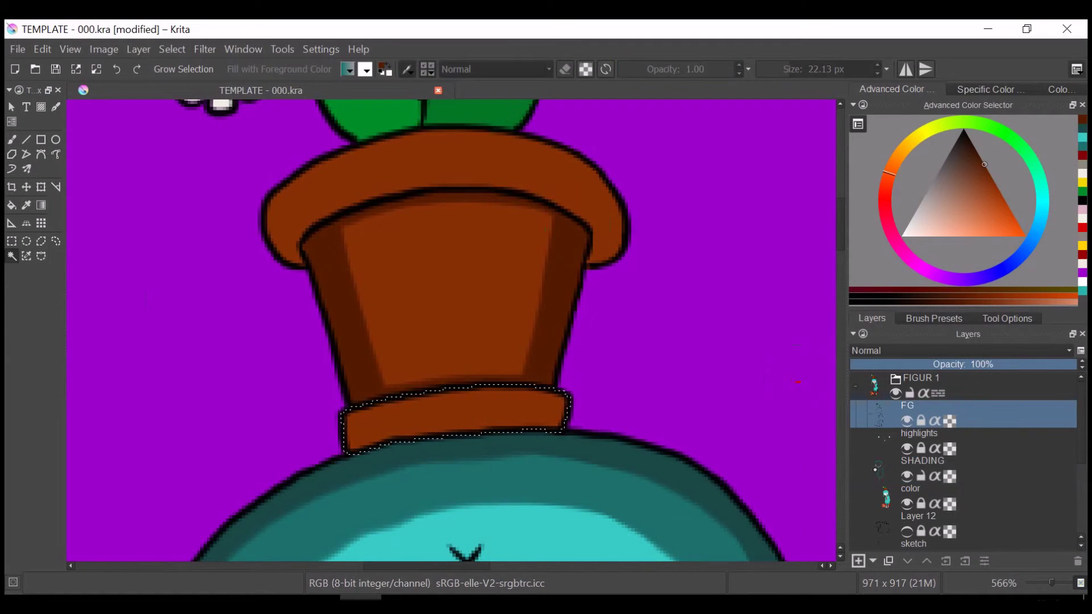
key(Page_Down)
key(Page_Down)
drag(358, 410, 386, 440)
drag(540, 398, 562, 435)
drag(352, 436, 616, 450)
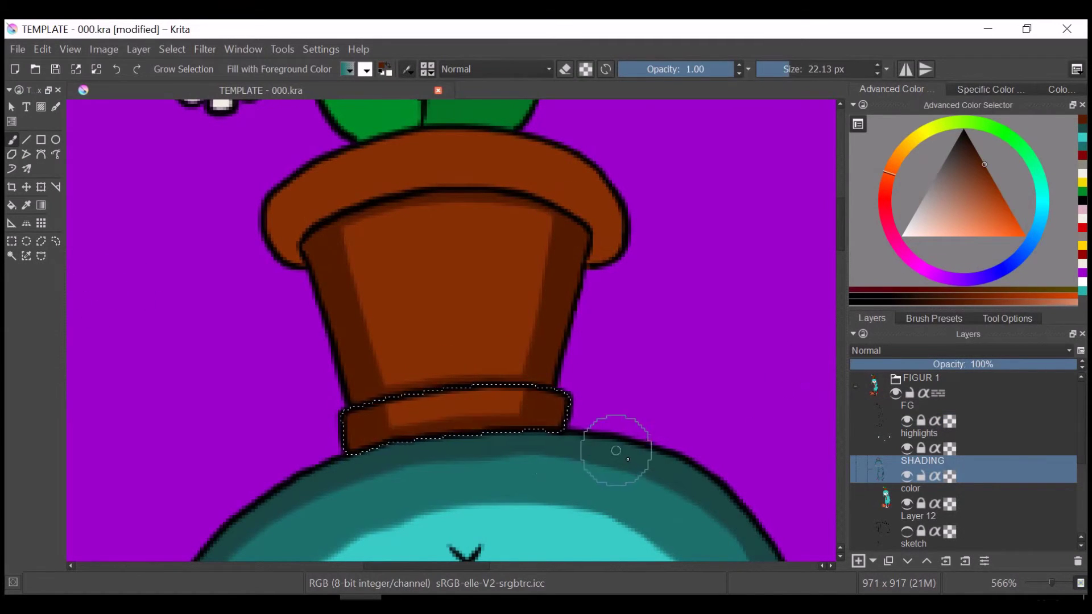
Darken the lower edge and right end of the pot's top rim.
key(Page_Up)
key(Page_Down)
click(278, 250)
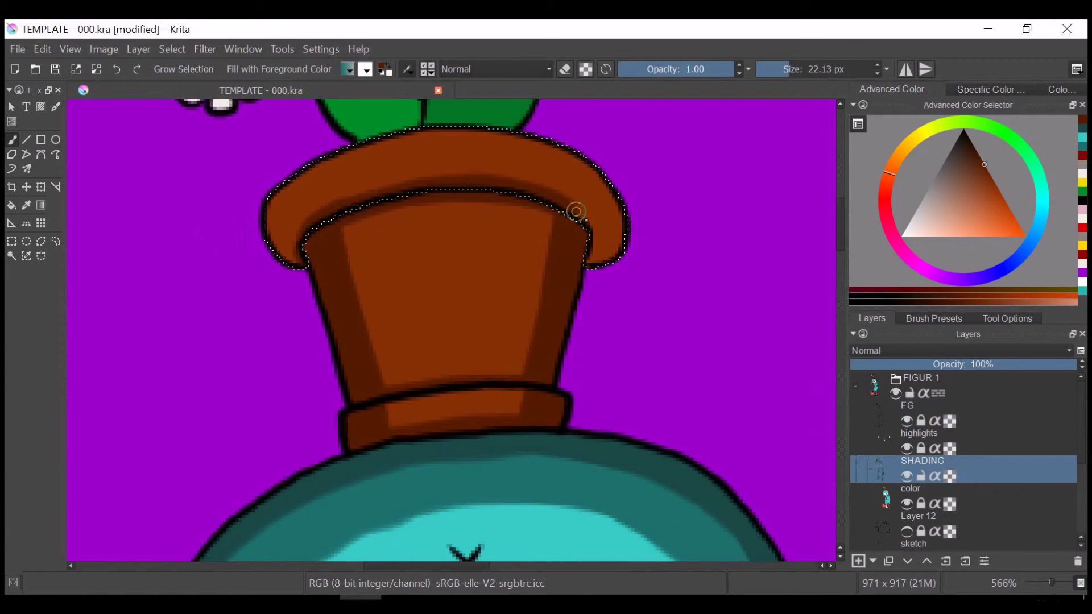
mouse_move(277, 251)
mouse_down()
mouse_move(458, 134)
mouse_move(620, 245)
mouse_up()
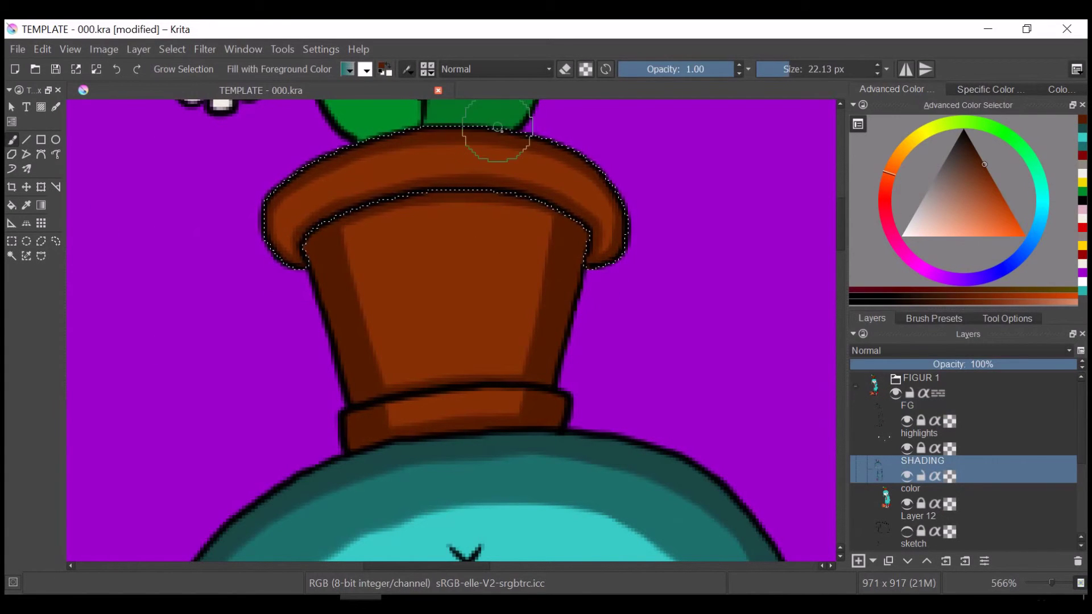
drag(563, 168, 612, 189)
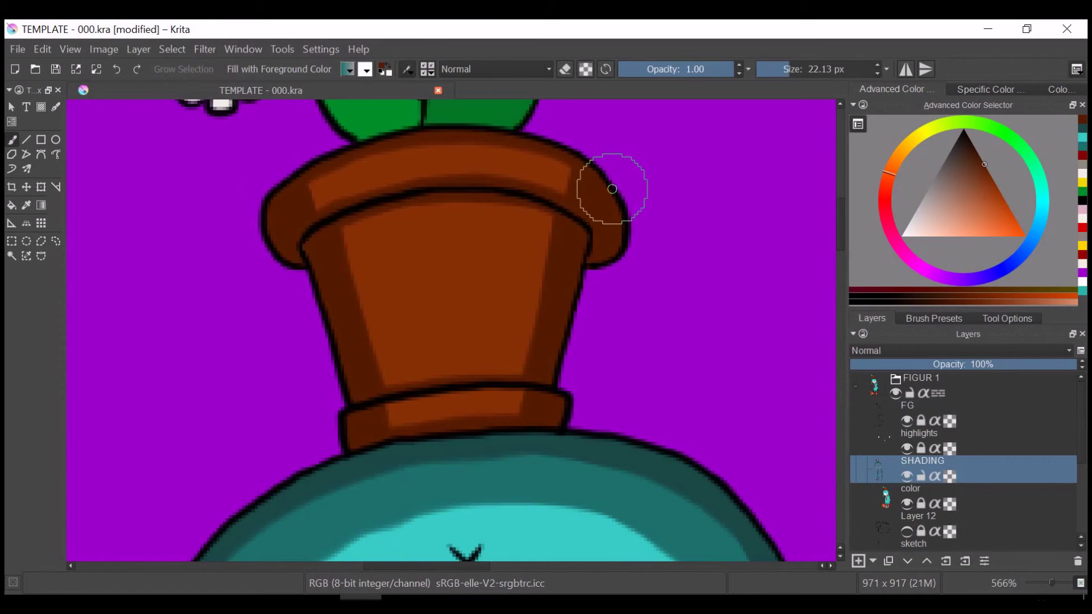
scroll(612, 188, down, 8)
scroll(464, 317, up, 5)
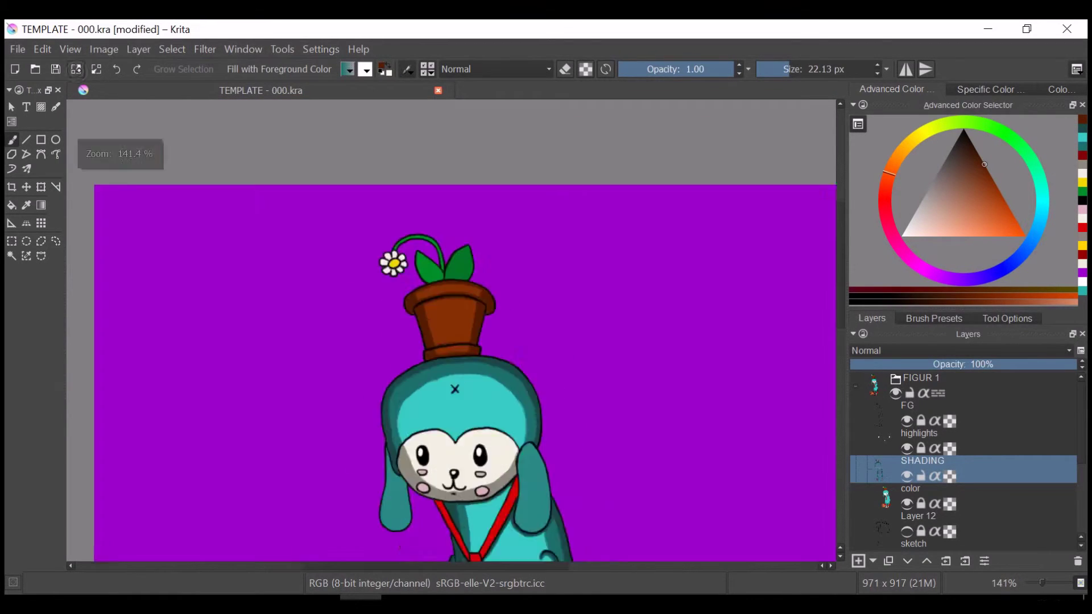
scroll(399, 341, up, 2)
Pick the boot red and paint darker red shading on the shoes and boot legs.
ctrl+click(455, 285)
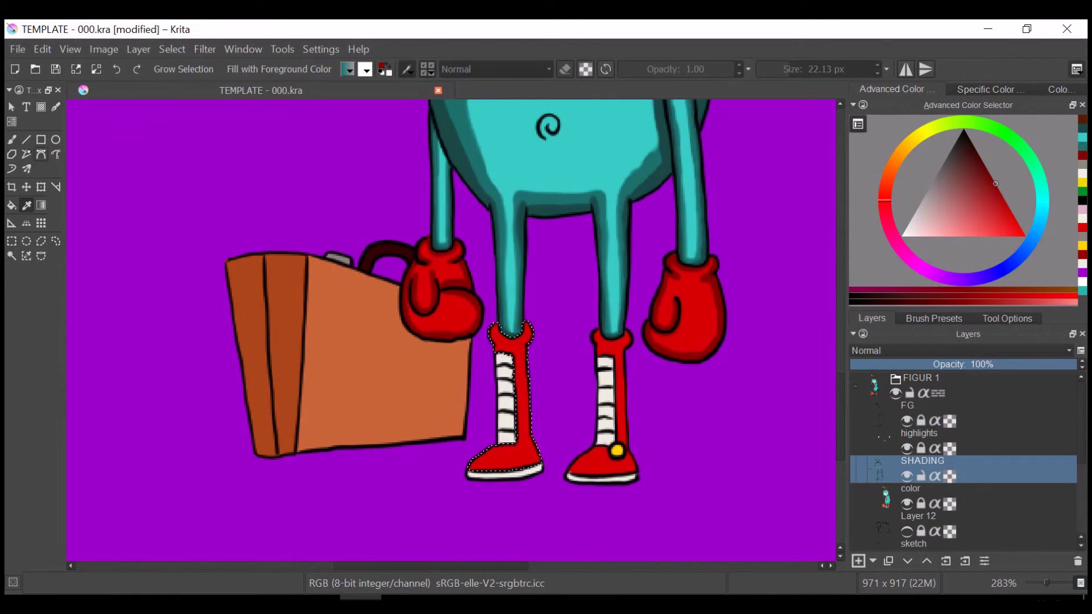
drag(484, 462, 475, 467)
scroll(478, 464, up, 2)
mouse_move(506, 391)
mouse_down()
mouse_move(531, 370)
mouse_move(629, 390)
mouse_move(609, 358)
mouse_move(572, 150)
mouse_move(537, 163)
mouse_move(585, 341)
mouse_up()
click(822, 428)
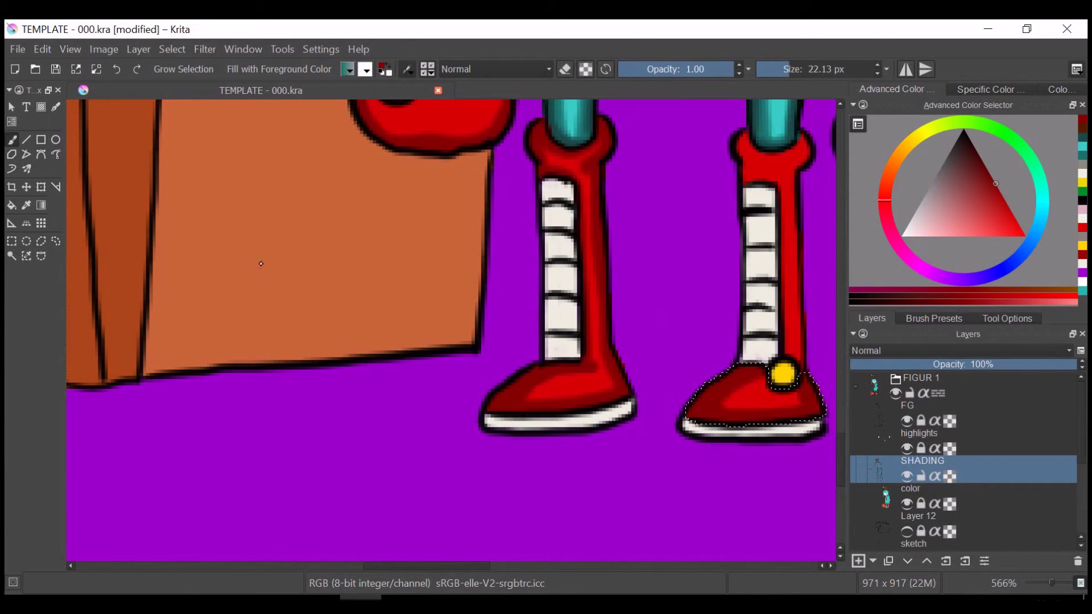
click(791, 256)
mouse_move(785, 152)
mouse_down()
mouse_move(794, 227)
mouse_move(805, 175)
mouse_move(803, 349)
mouse_up()
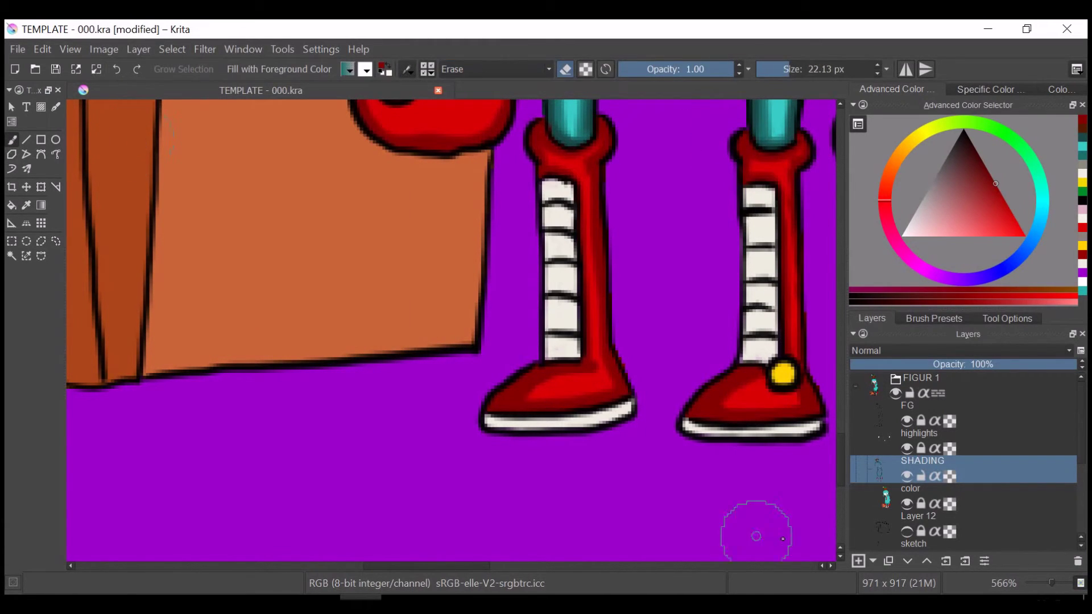
Add a new layer named BG5HADE.
click(859, 561)
click(908, 562)
click(985, 561)
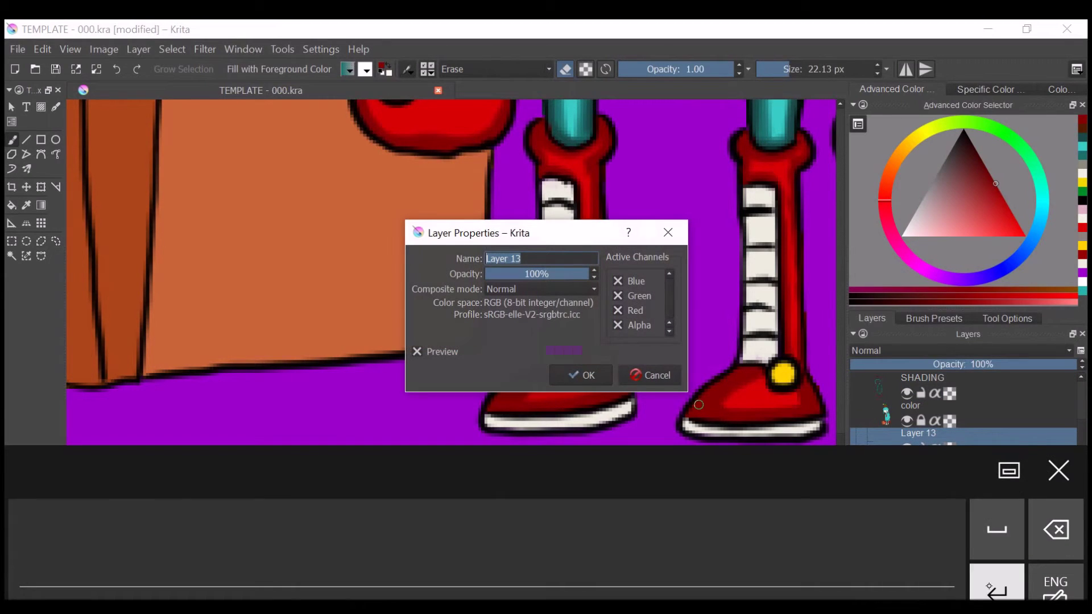
text(BG5HADE)
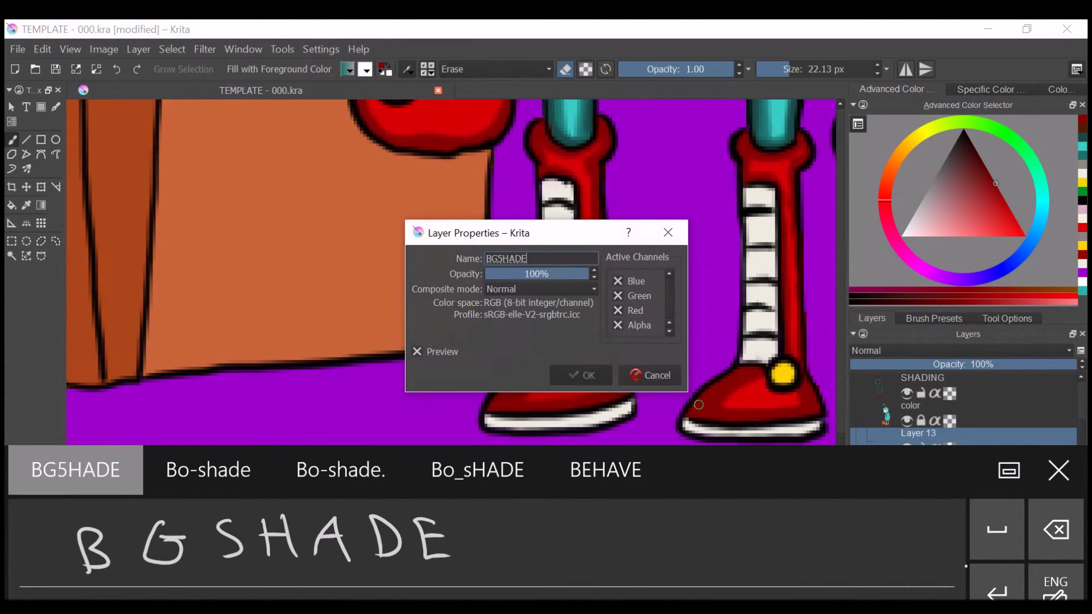
click(997, 592)
Paint dark shadows under the briefcase and both shoes.
key(e)
mouse_move(299, 451)
mouse_down()
mouse_move(278, 405)
mouse_move(700, 390)
mouse_move(367, 416)
mouse_up()
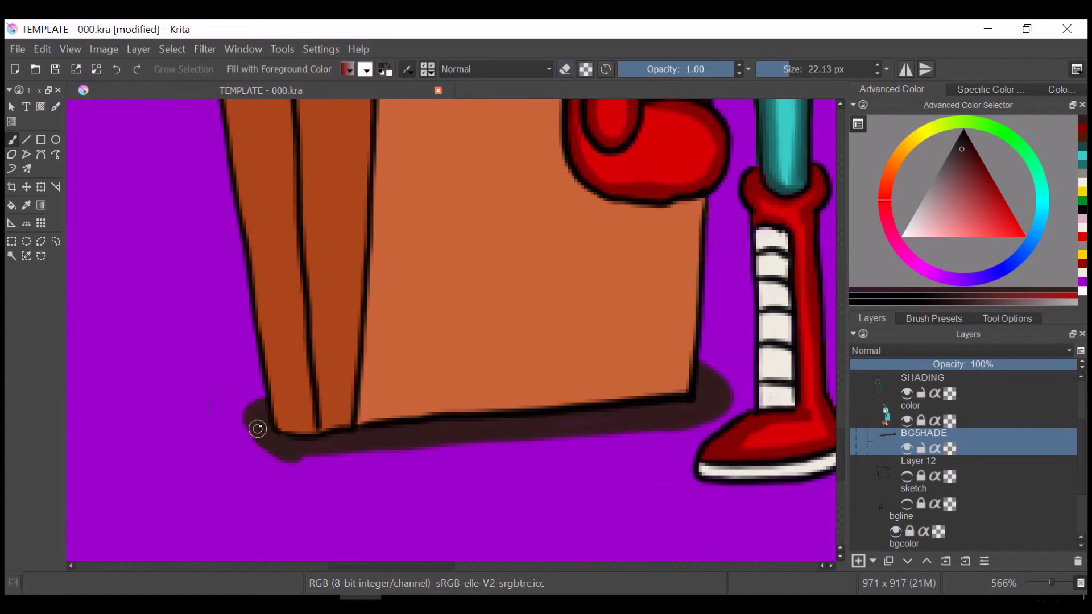
drag(257, 429, 593, 412)
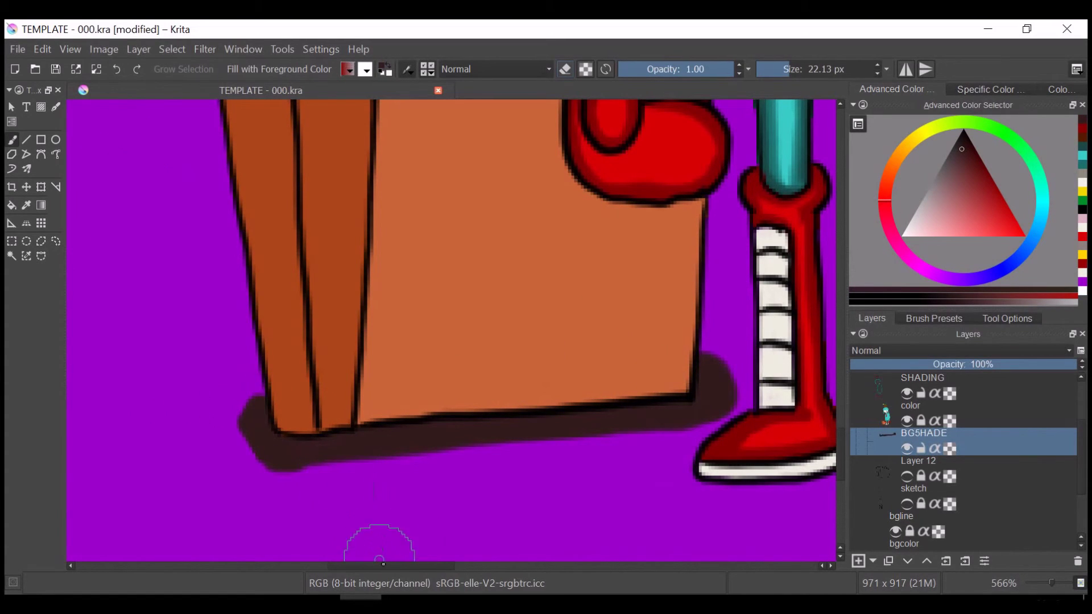
scroll(380, 560, right, 5)
mouse_move(625, 449)
mouse_down()
mouse_move(463, 476)
mouse_move(619, 494)
mouse_up()
scroll(464, 476, right, 3)
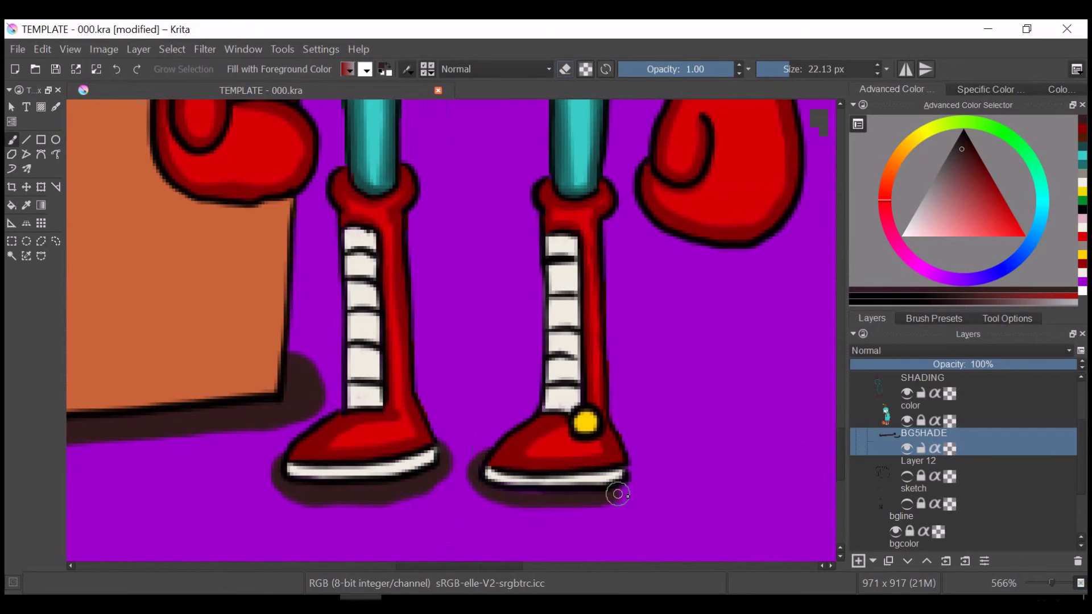
scroll(244, 478, left, 5)
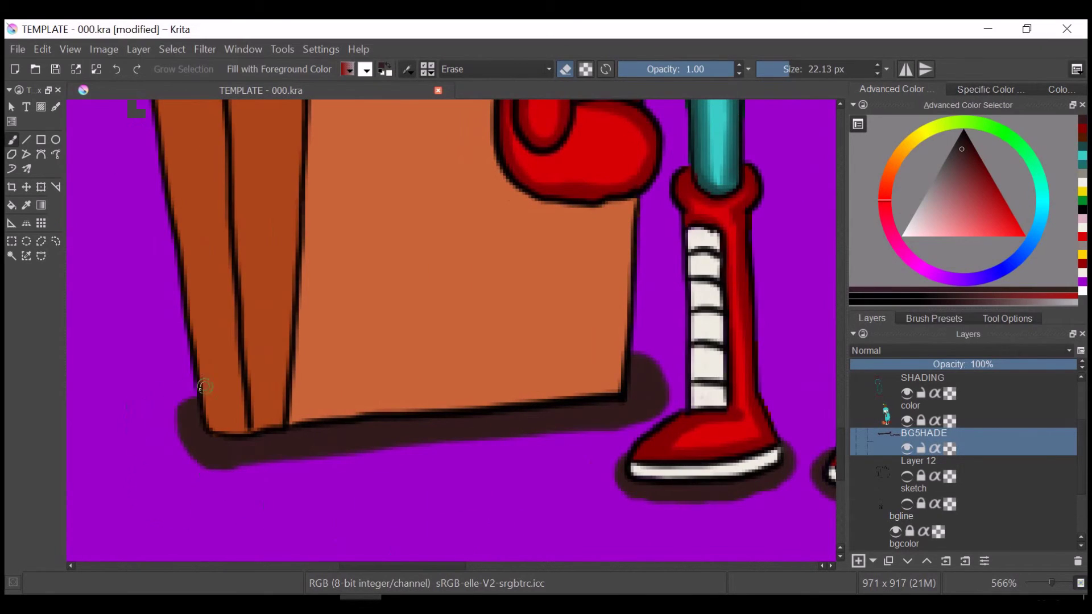
Blur the shadows and lower the BG5HADE layer's opacity to 66%.
click(205, 49)
click(352, 120)
click(488, 393)
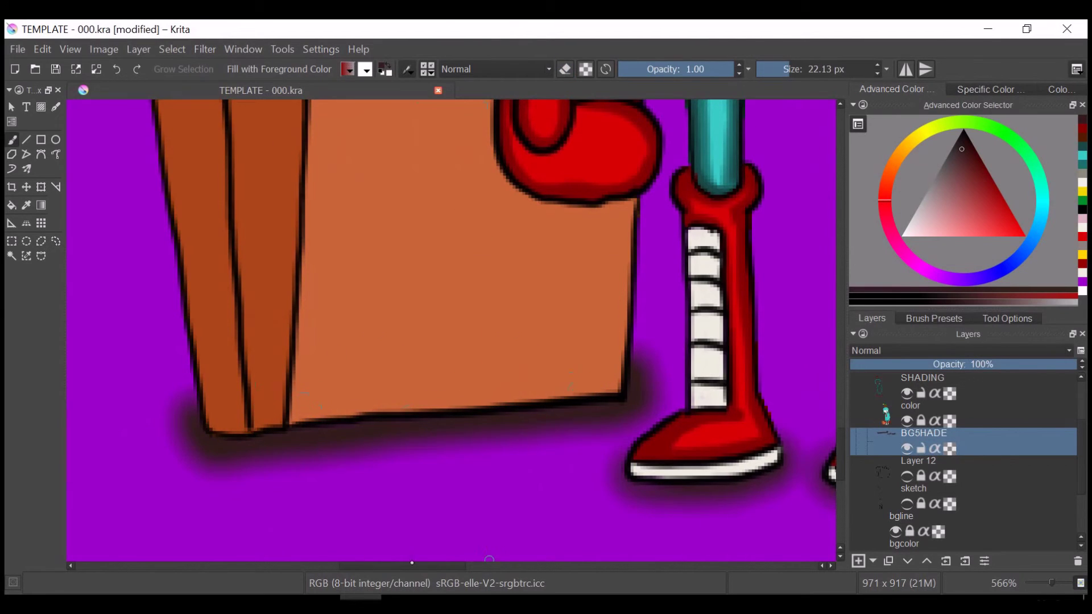
scroll(489, 559, right, 4)
drag(922, 364, 999, 364)
Zoom out to the whole picture, then merge the layer down and undo it.
key(1)
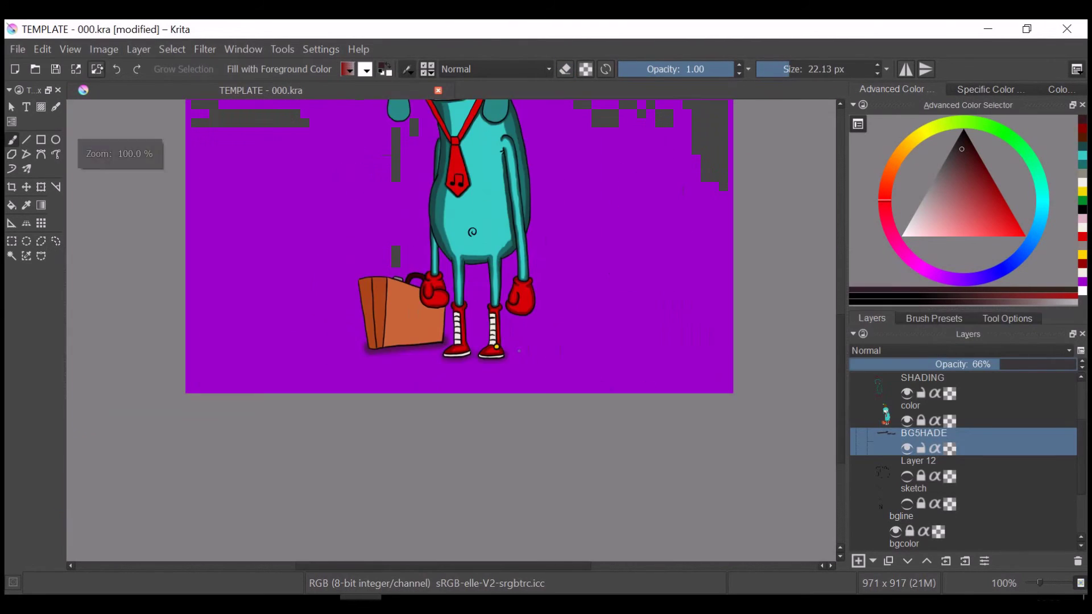
scroll(455, 324, up, 5)
key(ctrl+e)
scroll(773, 370, down, 2)
key(ctrl+z)
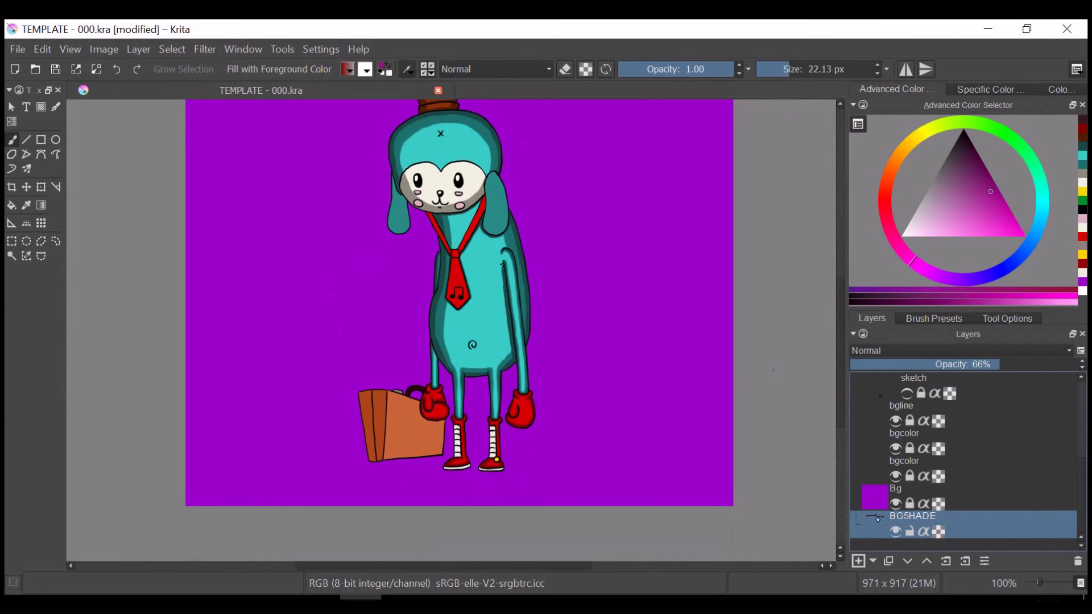
Move the BG5HADE layer above the Bg layer.
drag(877, 518, 877, 491)
click(876, 529)
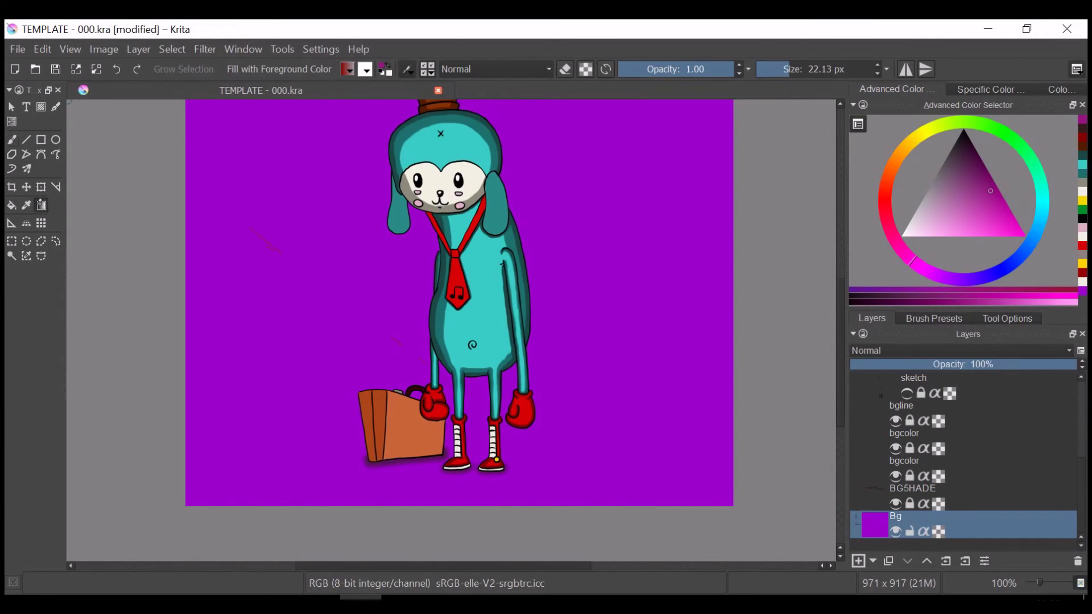
scroll(421, 273, up, 3)
scroll(287, 339, down, 10)
scroll(287, 339, up, 9)
scroll(288, 339, down, 3)
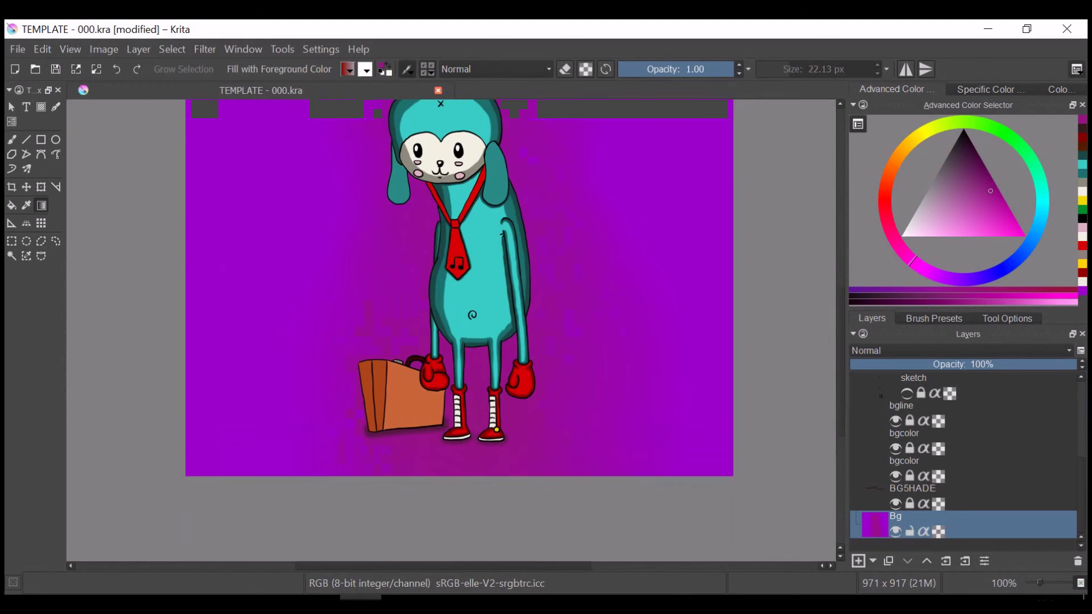
Draw a ground line on a new layer using the Ink_circle_10 brush.
click(934, 319)
click(922, 398)
click(872, 319)
click(873, 561)
click(887, 444)
drag(185, 406, 216, 408)
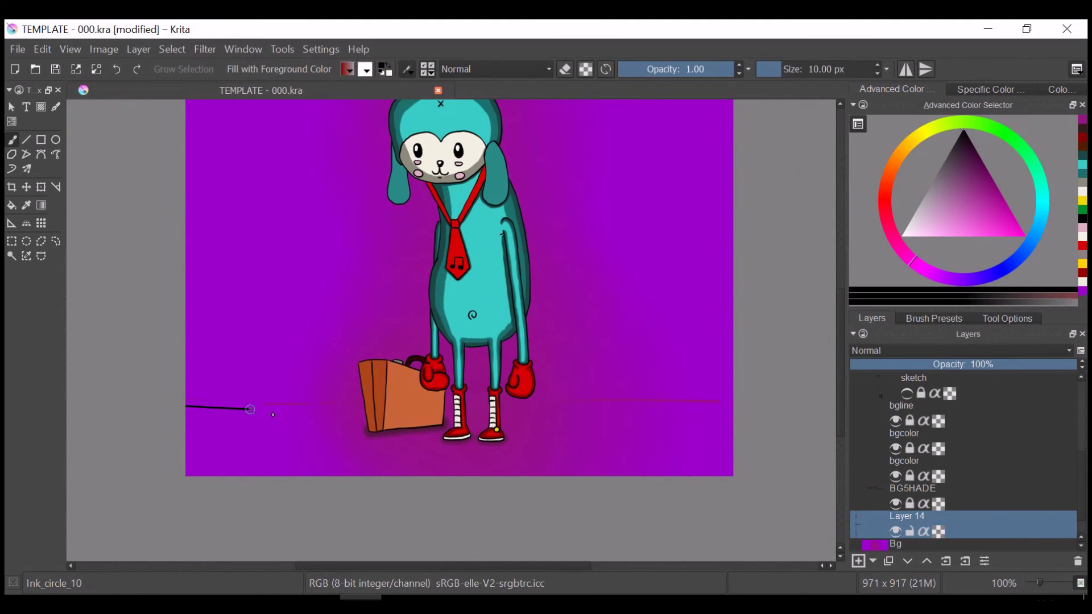
Fill the area below the ground line with a dark gradient.
click(11, 256)
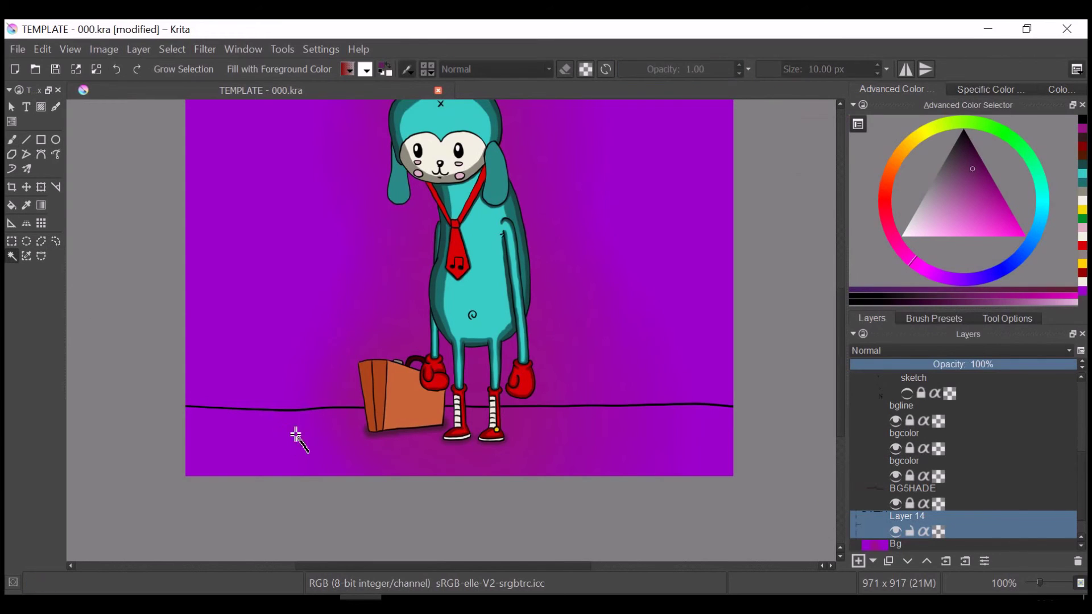
click(288, 434)
click(910, 544)
key(g)
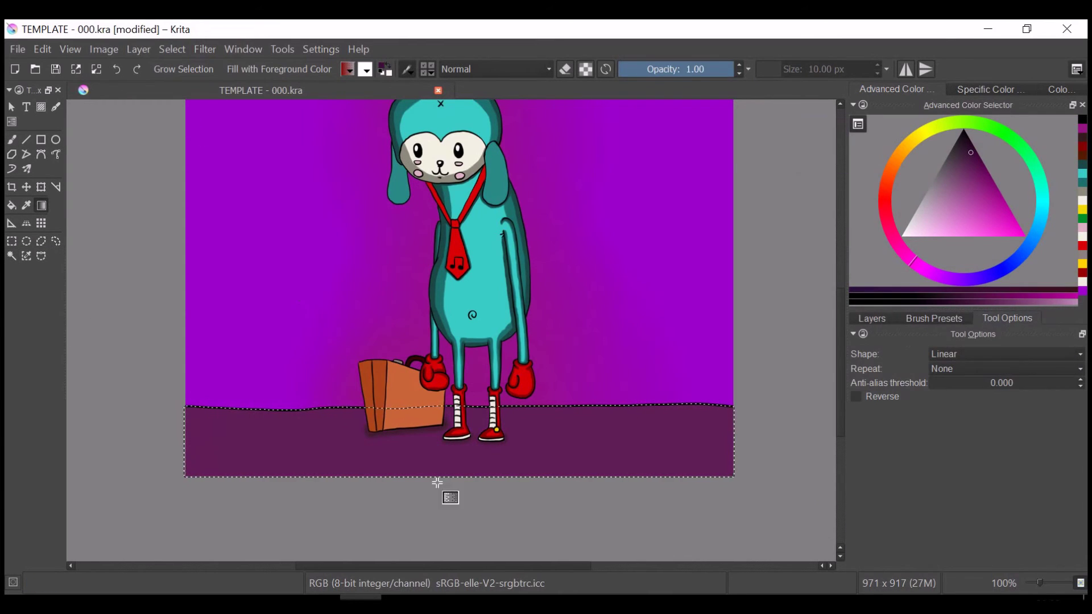
key(ctrl+shift+a)
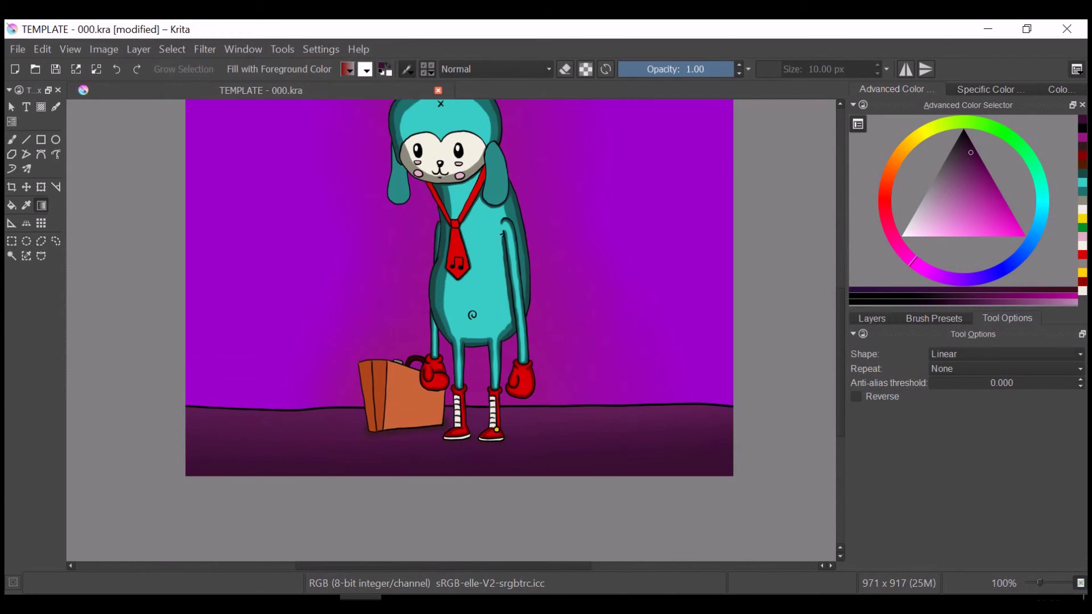
Duplicate the ground layer, add noise to it, and set its opacity to 10%.
click(872, 318)
right_click(910, 532)
click(910, 319)
click(172, 49)
click(195, 100)
click(204, 49)
click(490, 370)
click(873, 364)
key(ctrl+shift+a)
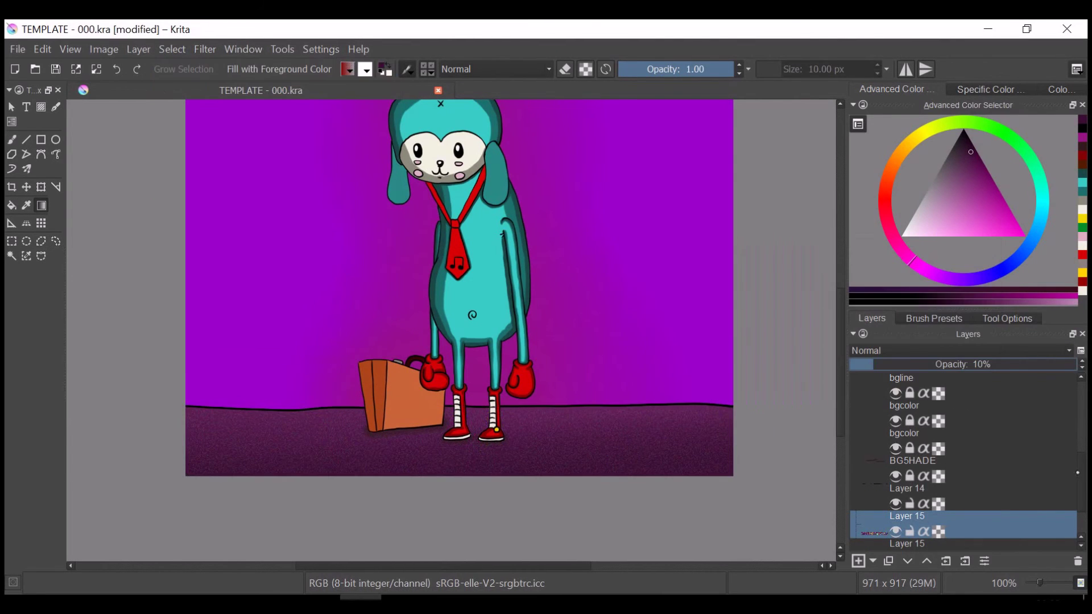
Select the character's painted area on the color layer and apply noise to it.
scroll(939, 455, up, 5)
right_click(938, 412)
click(927, 405)
click(172, 48)
click(228, 66)
click(171, 49)
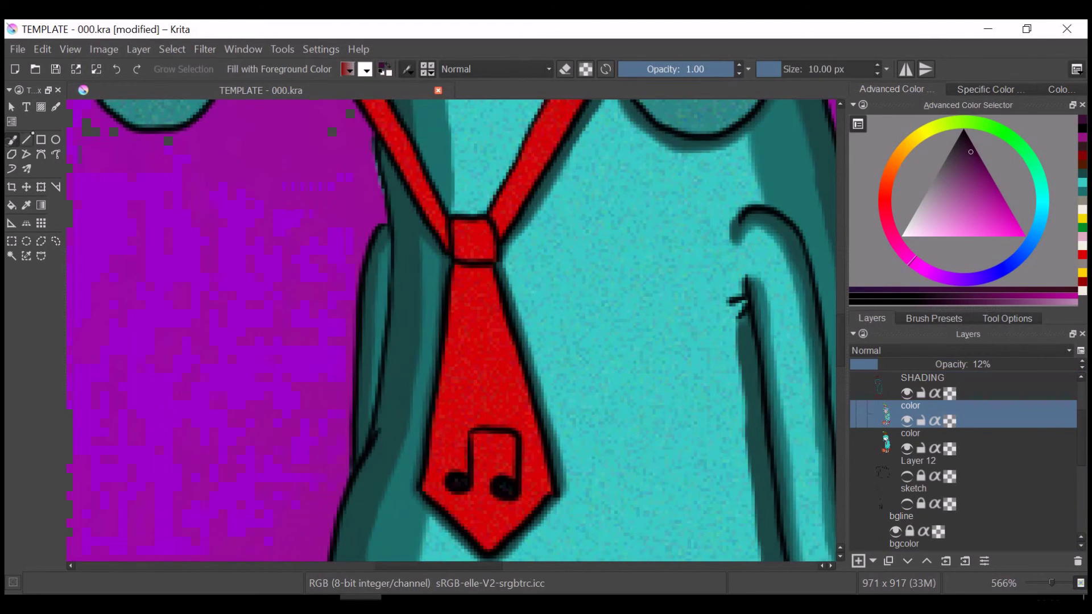
Set the SHADING layer's opacity to 41%.
click(938, 387)
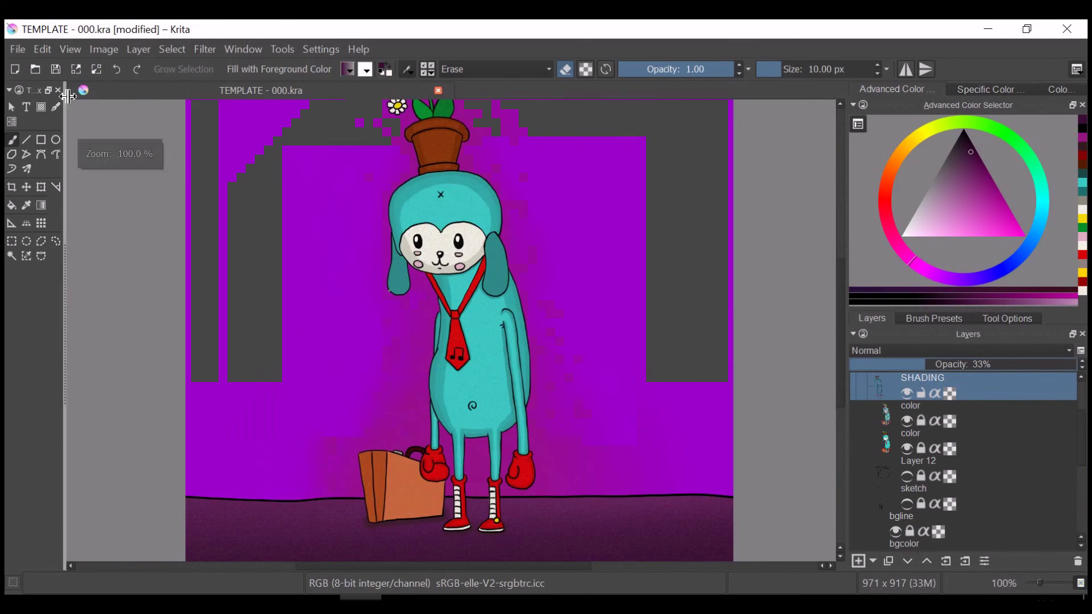
click(943, 364)
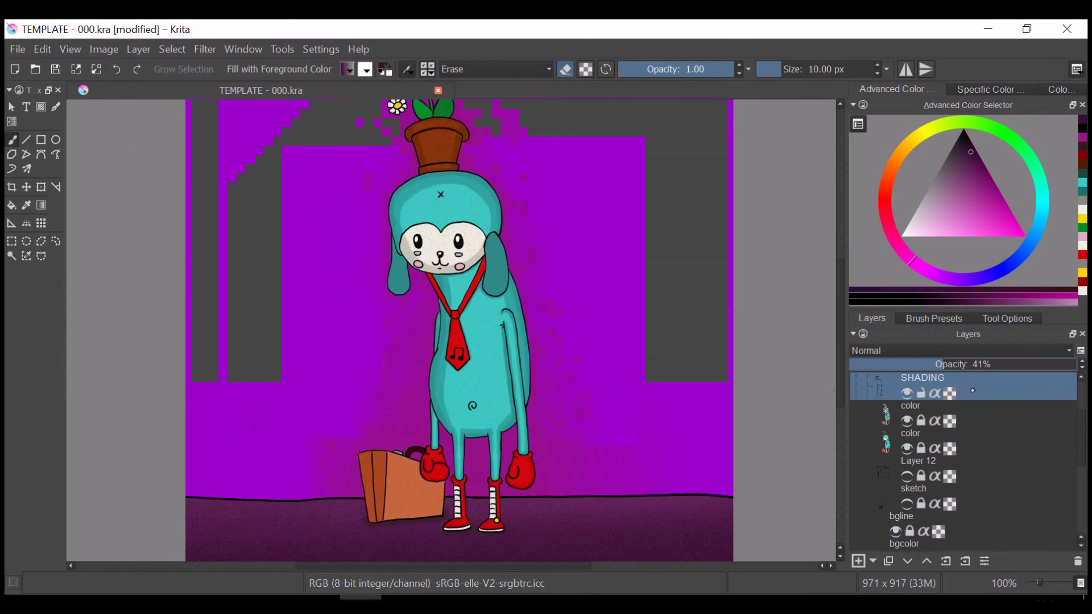